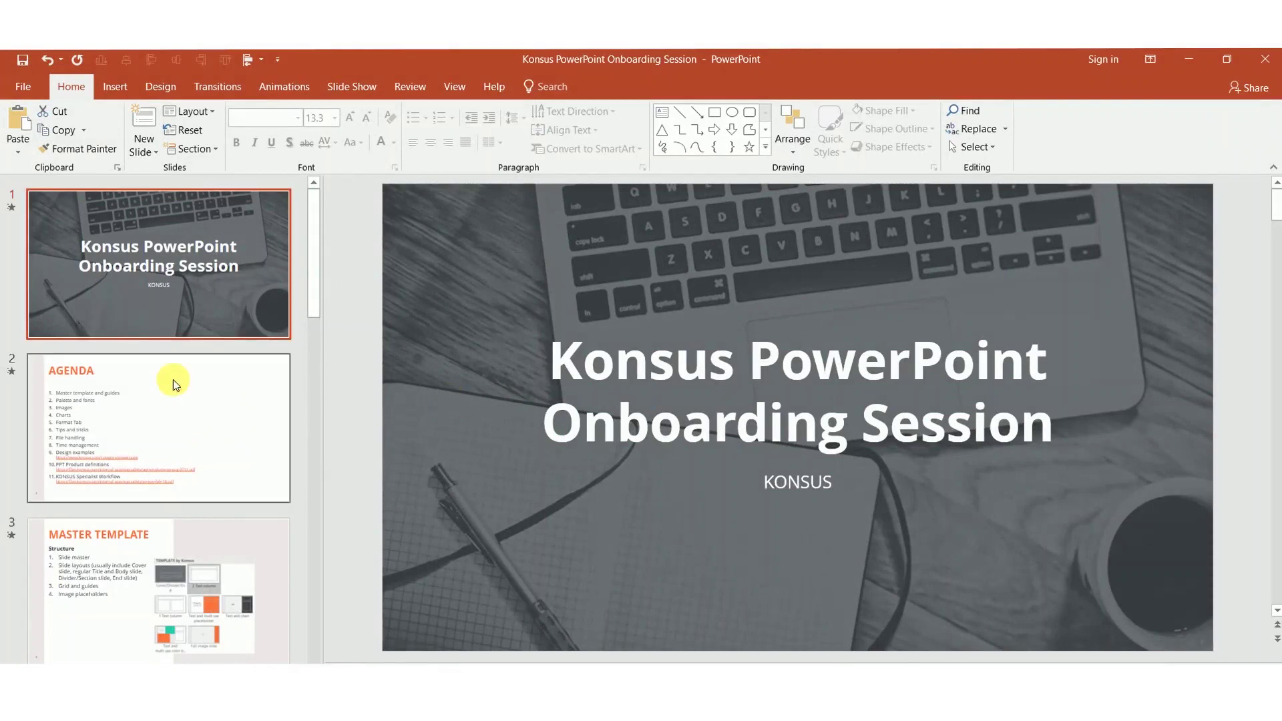
# Step: Go from the AGENDA slide down to slide 3, MASTER TEMPLATE
pyautogui.click(174, 379)
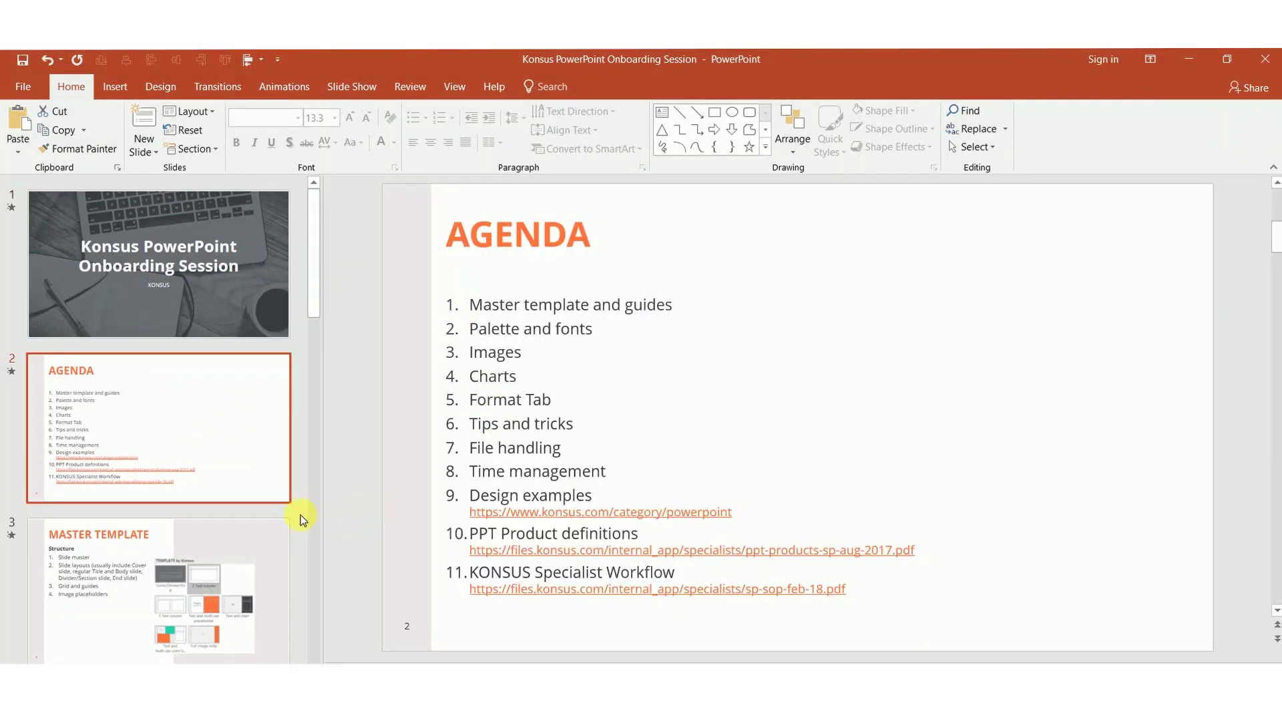
pyautogui.scroll(-1, 267, 454)
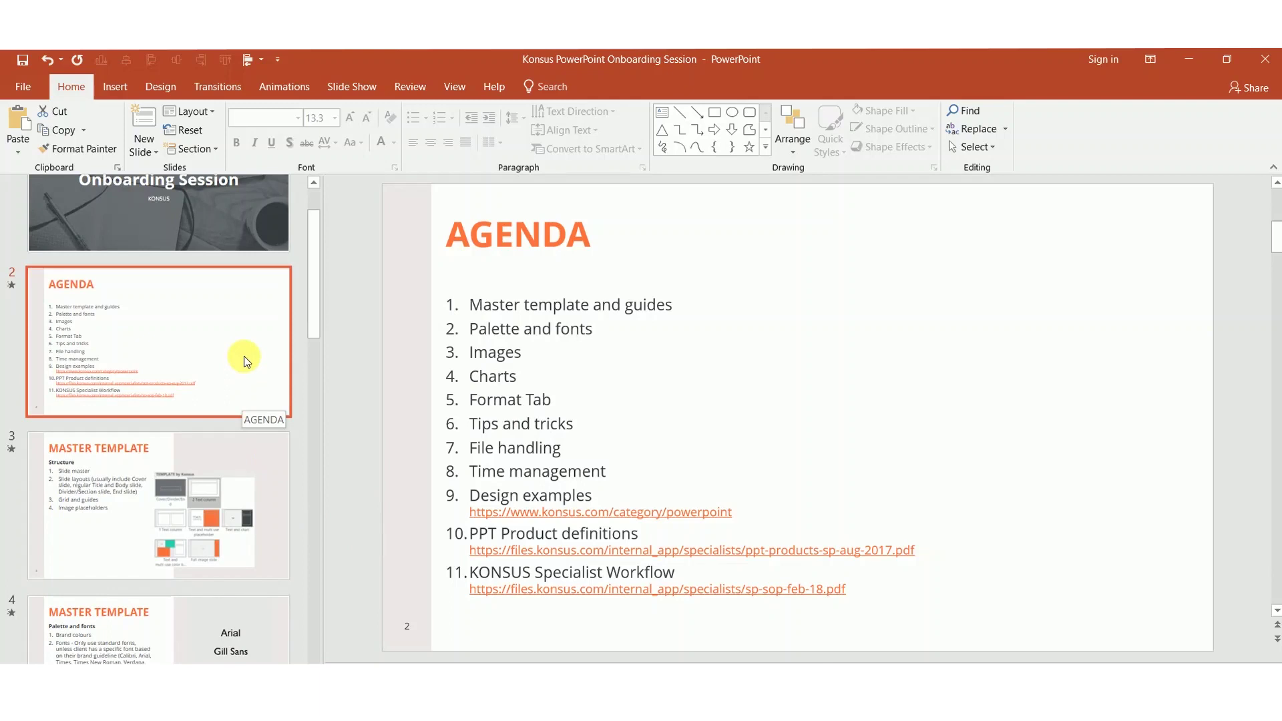
pyautogui.press('Down')
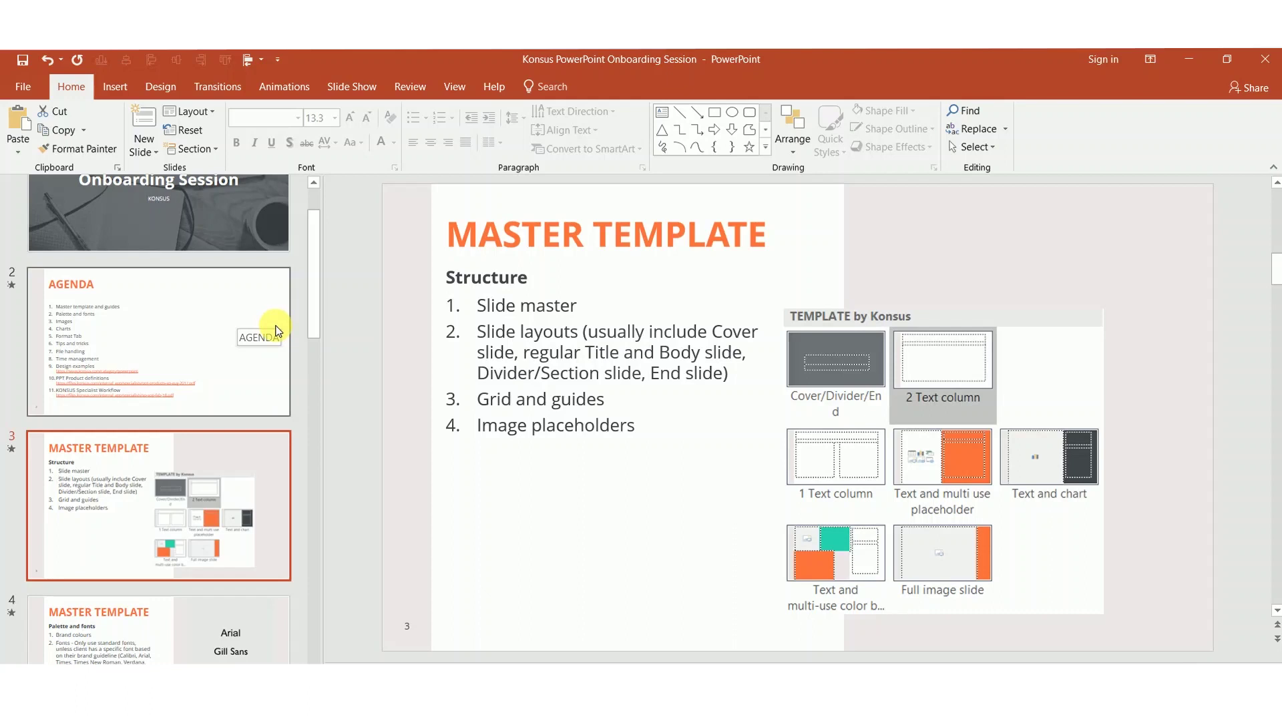
# Step: Switch to Slide Master view and display the top master slide
pyautogui.click(455, 88)
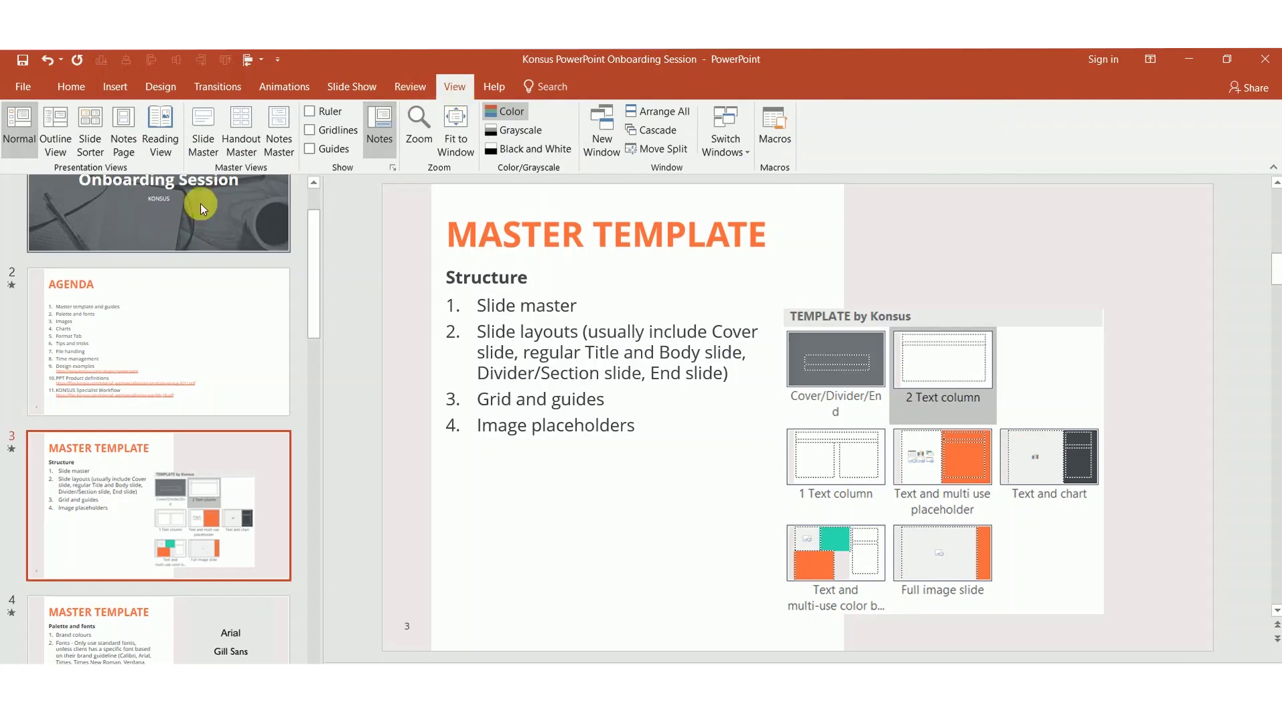
pyautogui.click(220, 141)
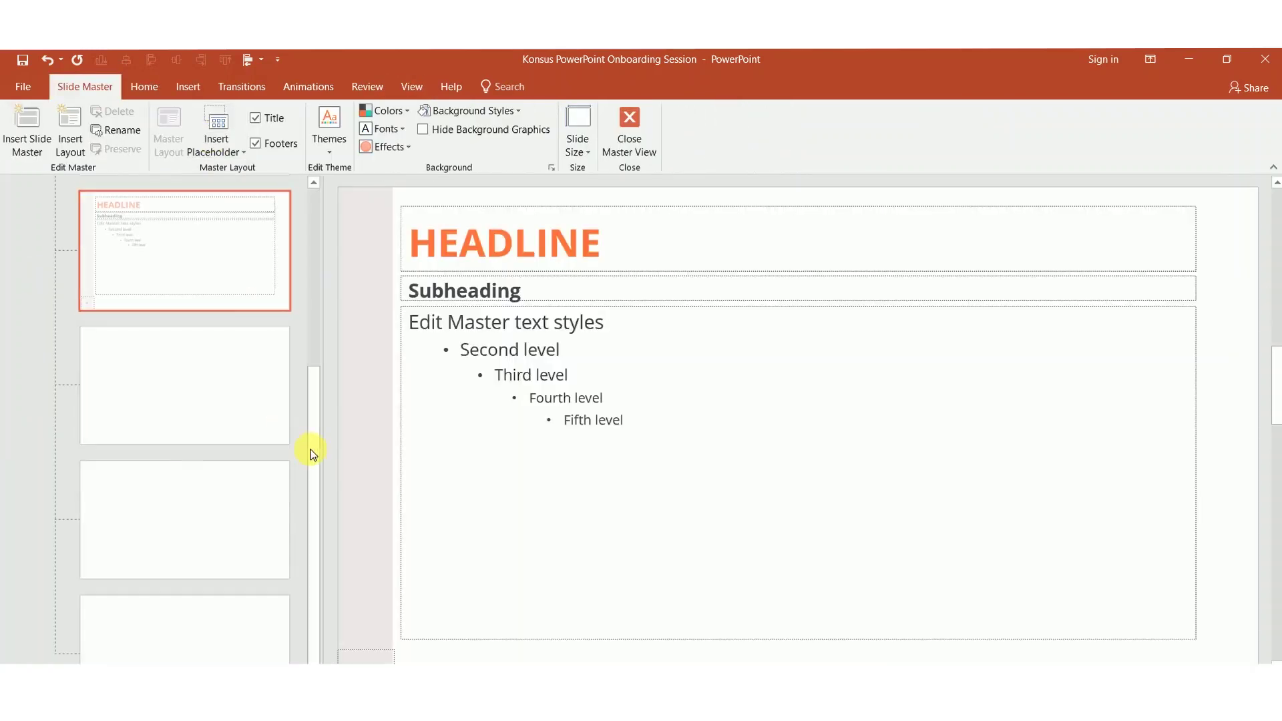
pyautogui.moveTo(314, 422); pyautogui.dragTo(314, 277)
pyautogui.click(281, 296)
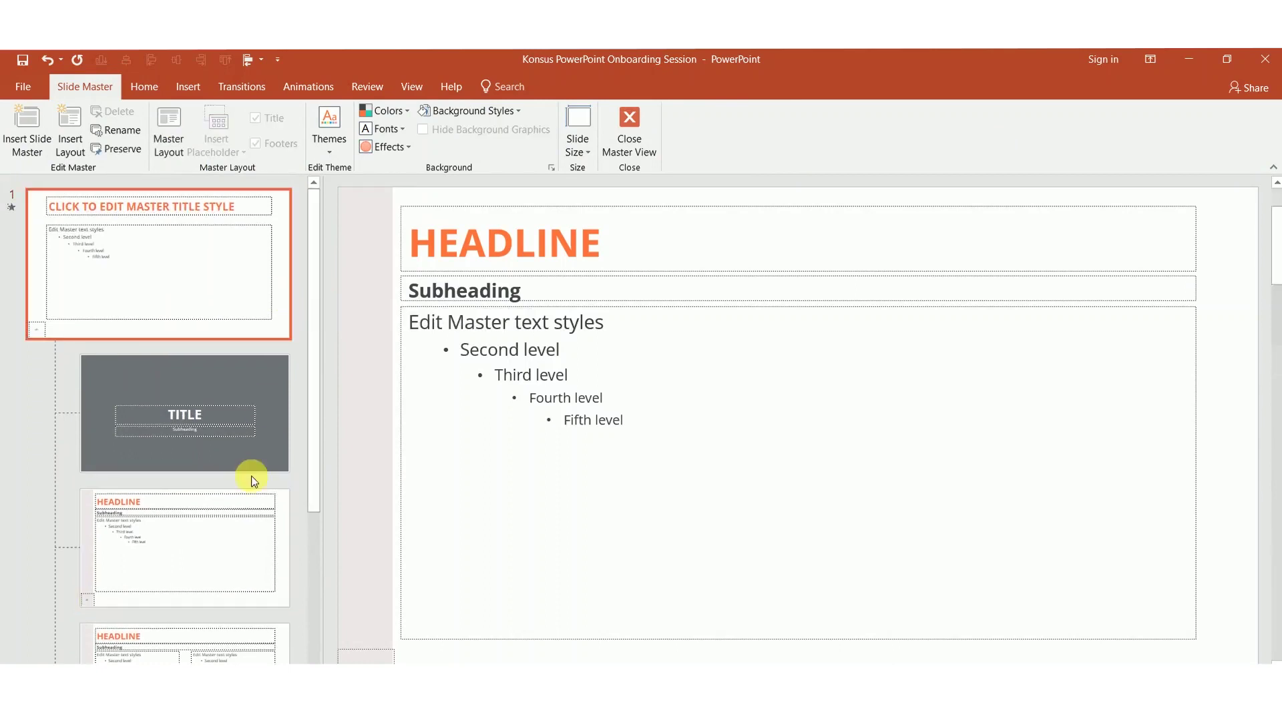
# Step: Look over the HEADLINE layout, then return to the top master slide
pyautogui.scroll(-5, 252, 477)
pyautogui.scroll(5, 253, 478)
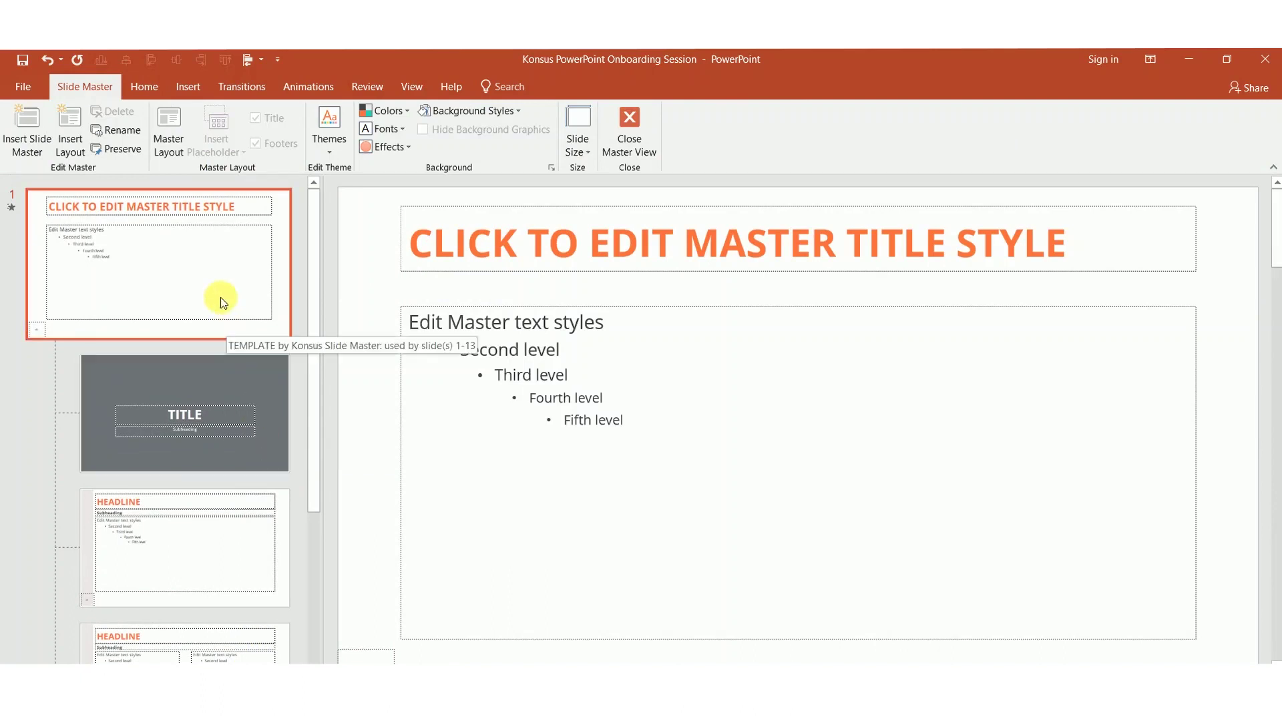
pyautogui.moveTo(316, 309); pyautogui.dragTo(321, 393)
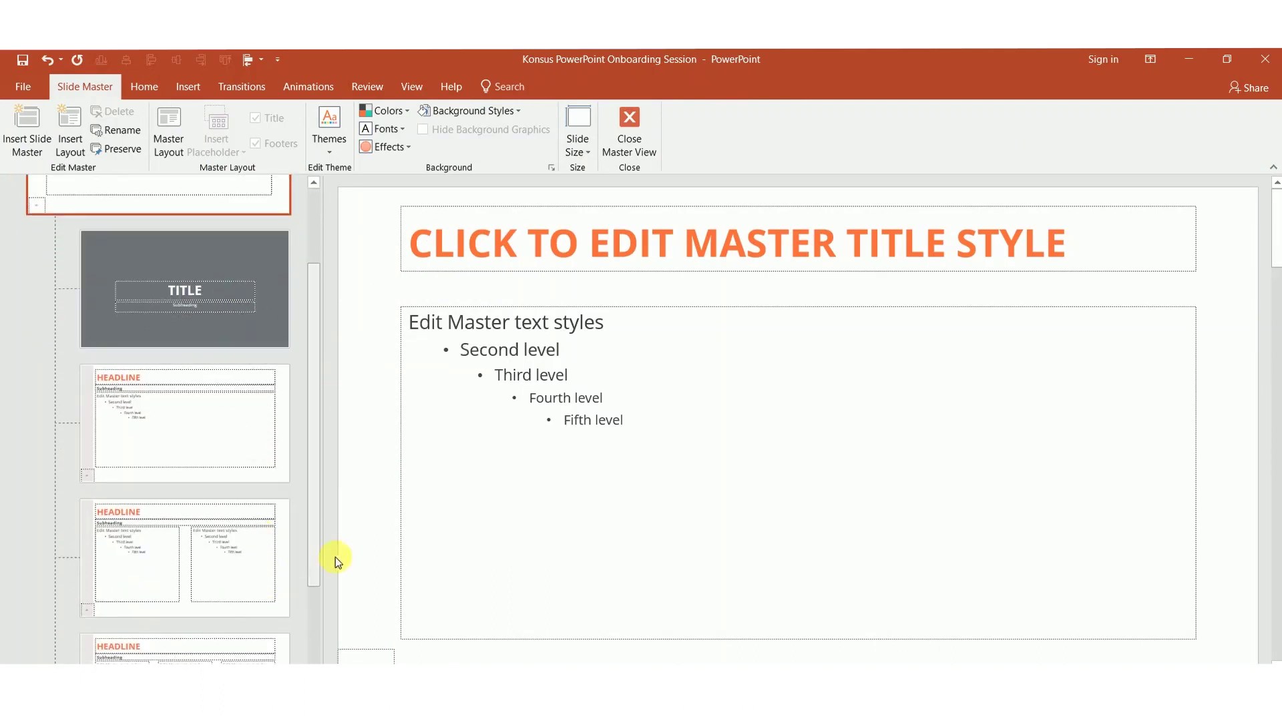
pyautogui.click(239, 429)
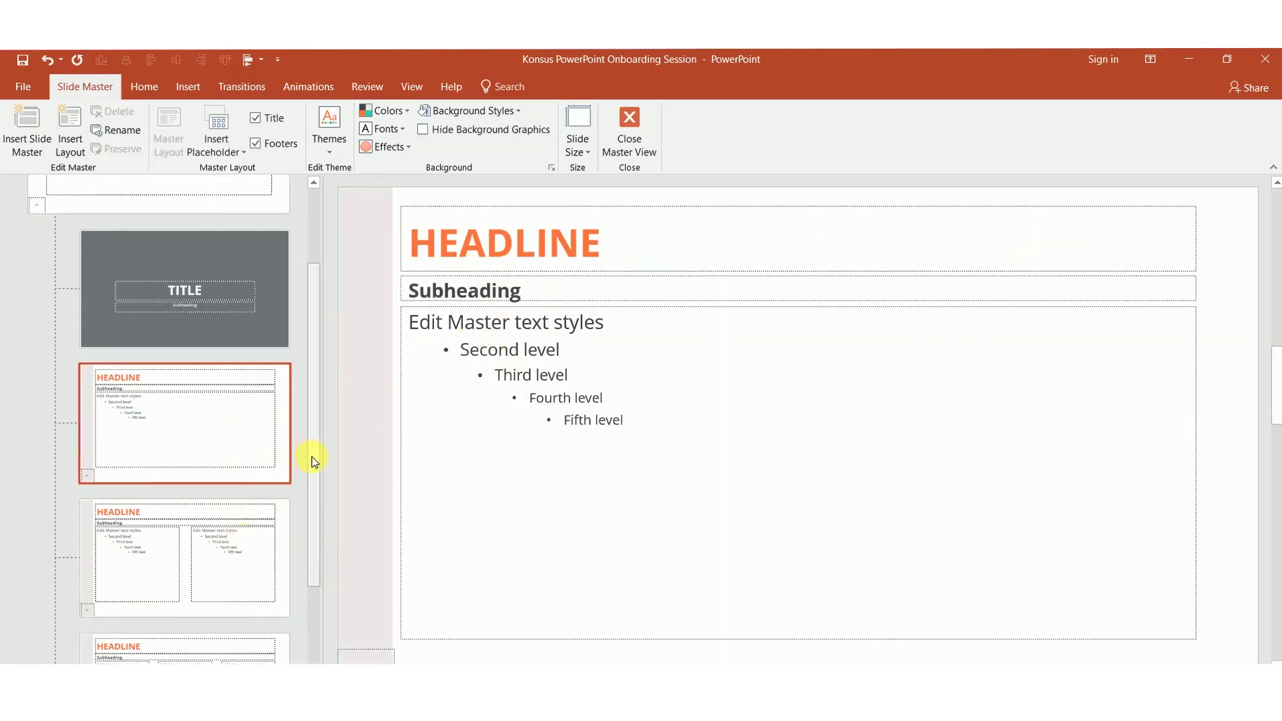
pyautogui.scroll(-3, 311, 457)
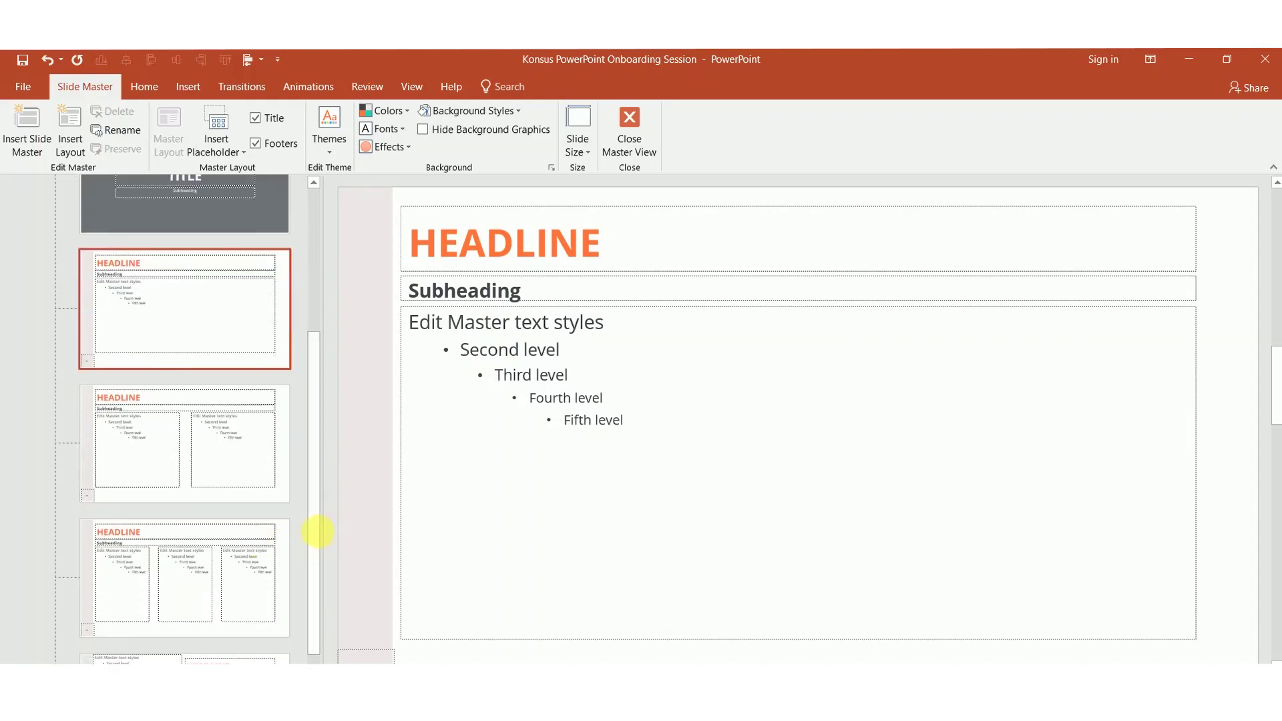
pyautogui.scroll(5, 267, 347)
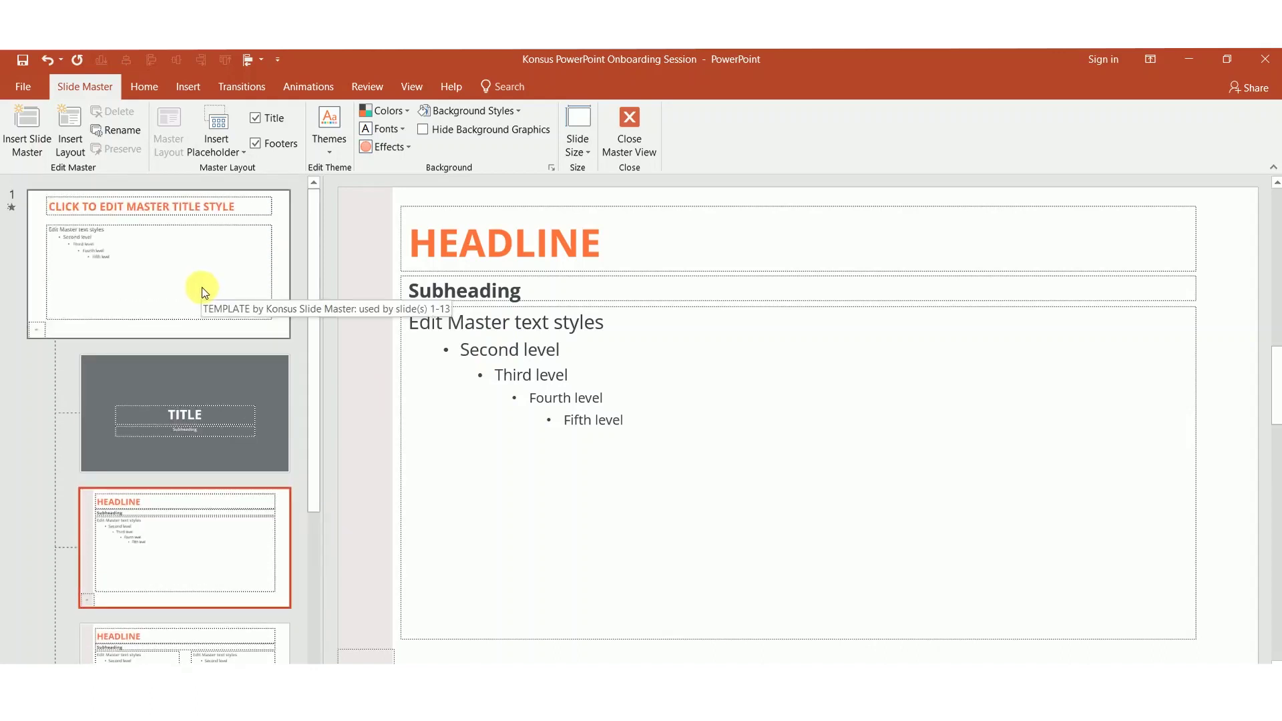
pyautogui.moveTo(317, 391); pyautogui.dragTo(304, 565)
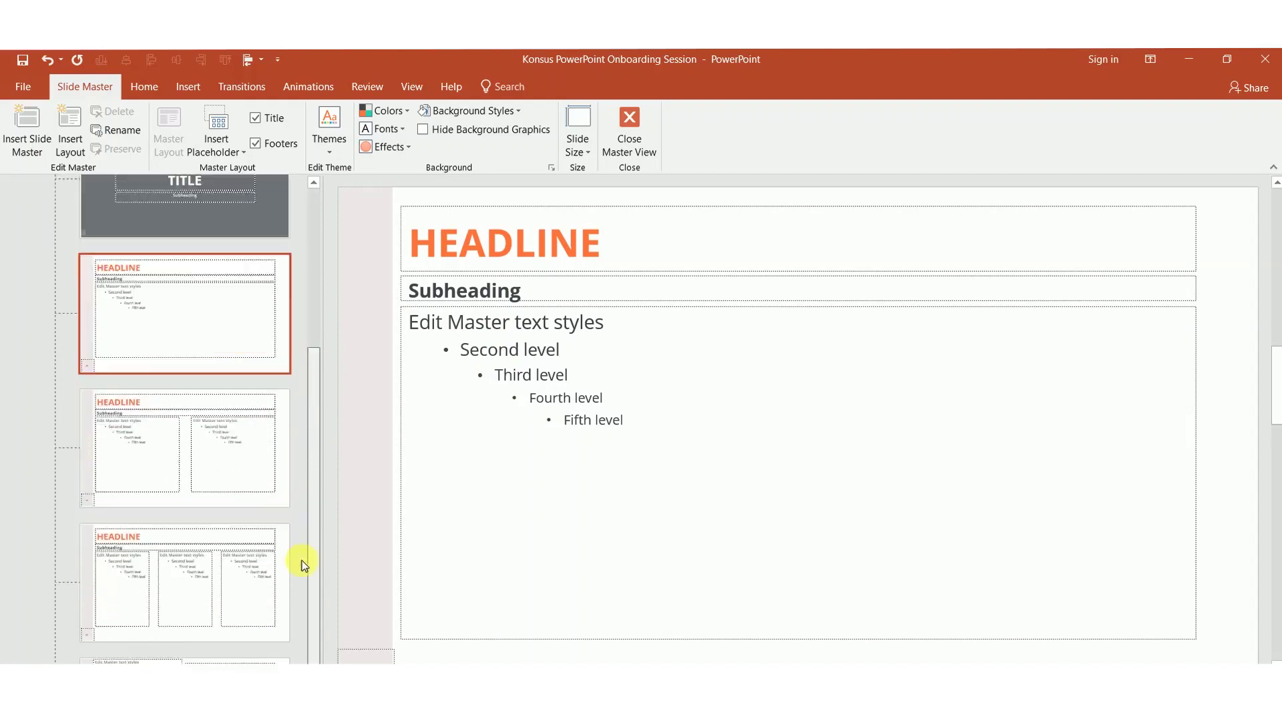
pyautogui.scroll(4, 249, 458)
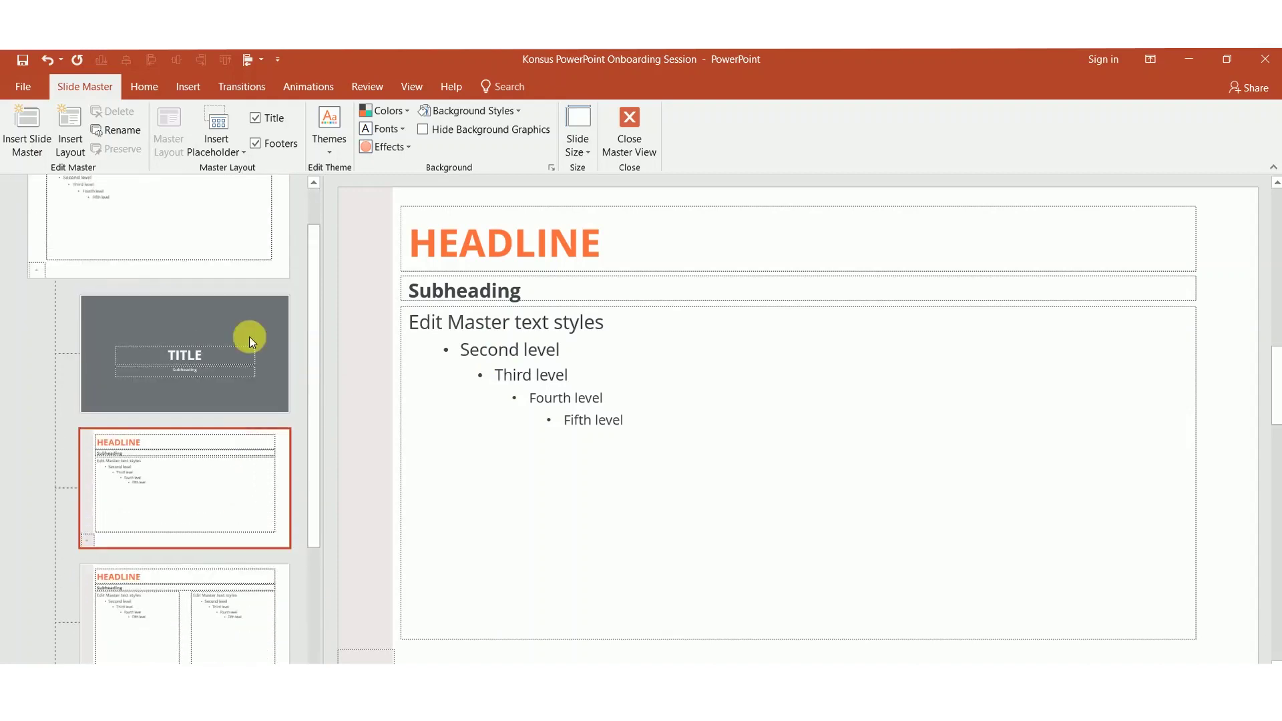
pyautogui.scroll(2, 243, 263)
pyautogui.click(253, 290)
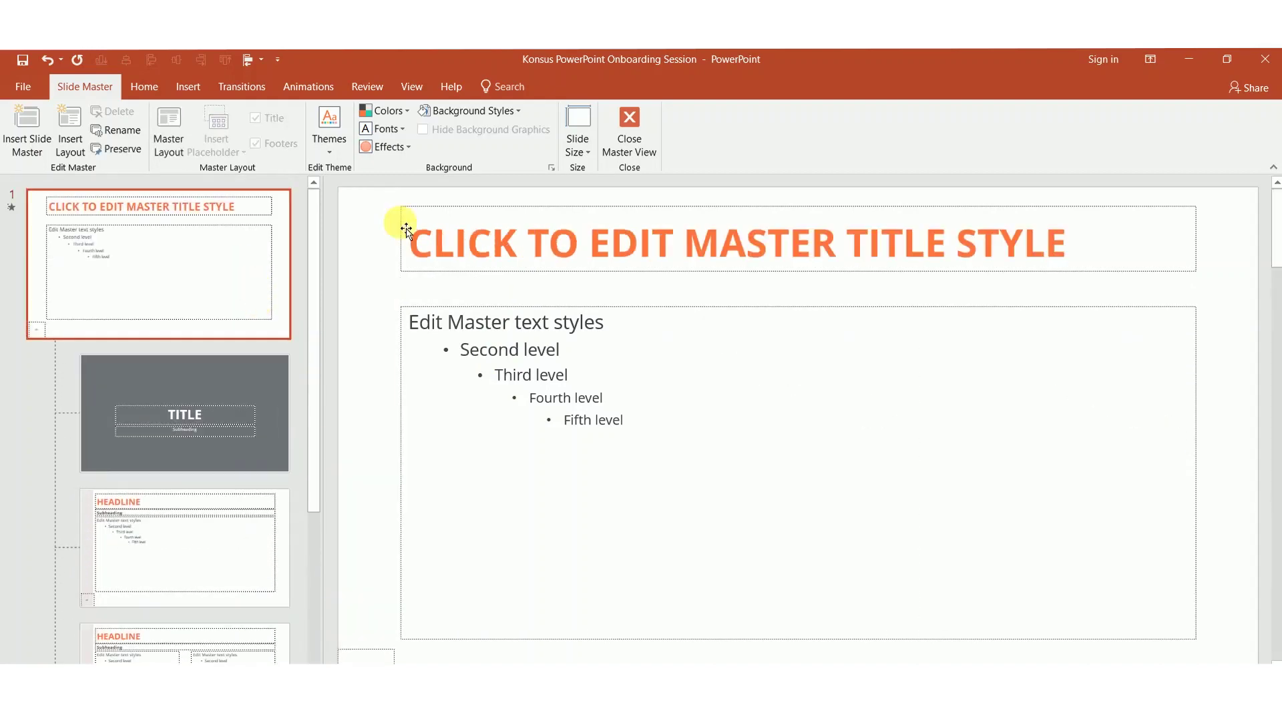
pyautogui.click(191, 154)
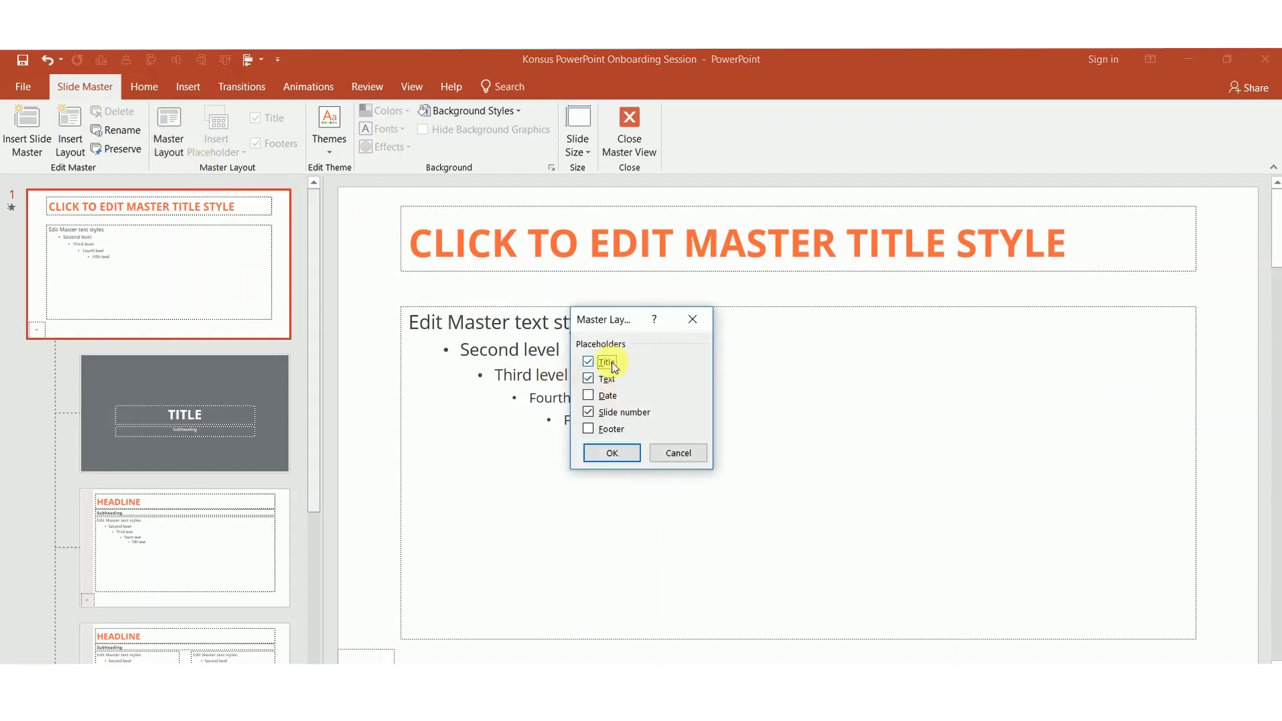
pyautogui.moveTo(604, 323); pyautogui.dragTo(293, 333)
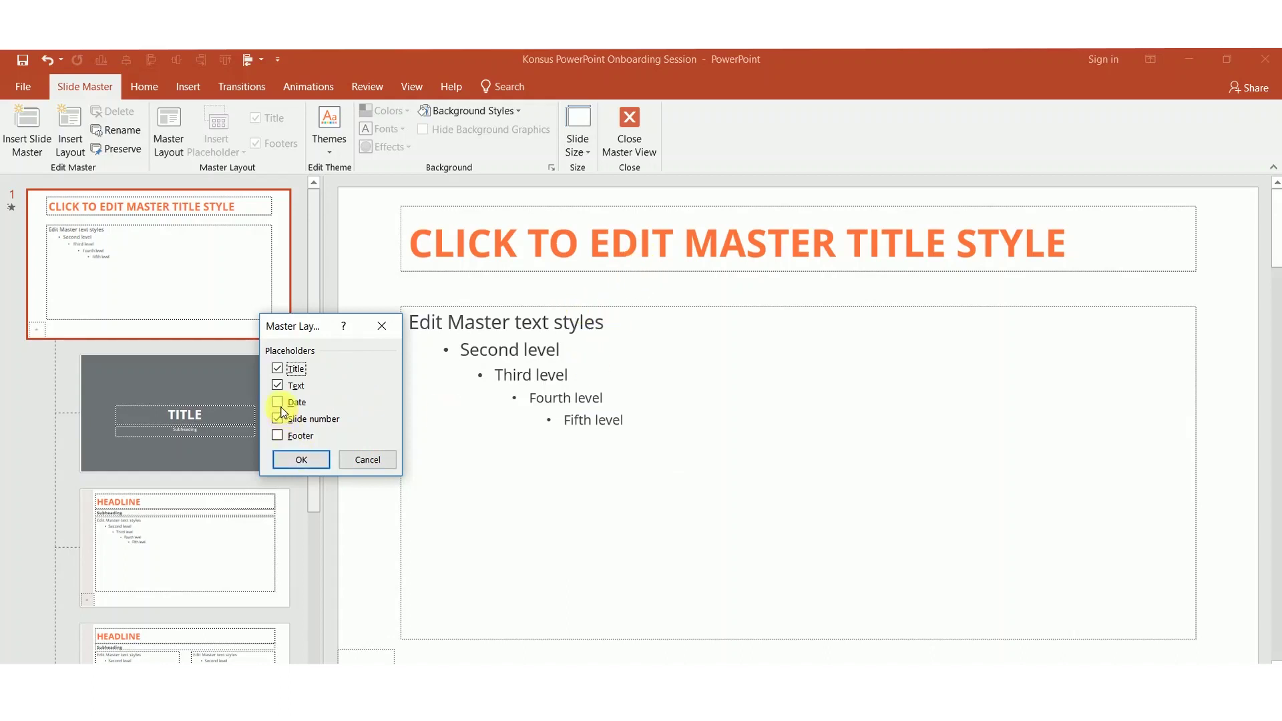
pyautogui.press('Escape')
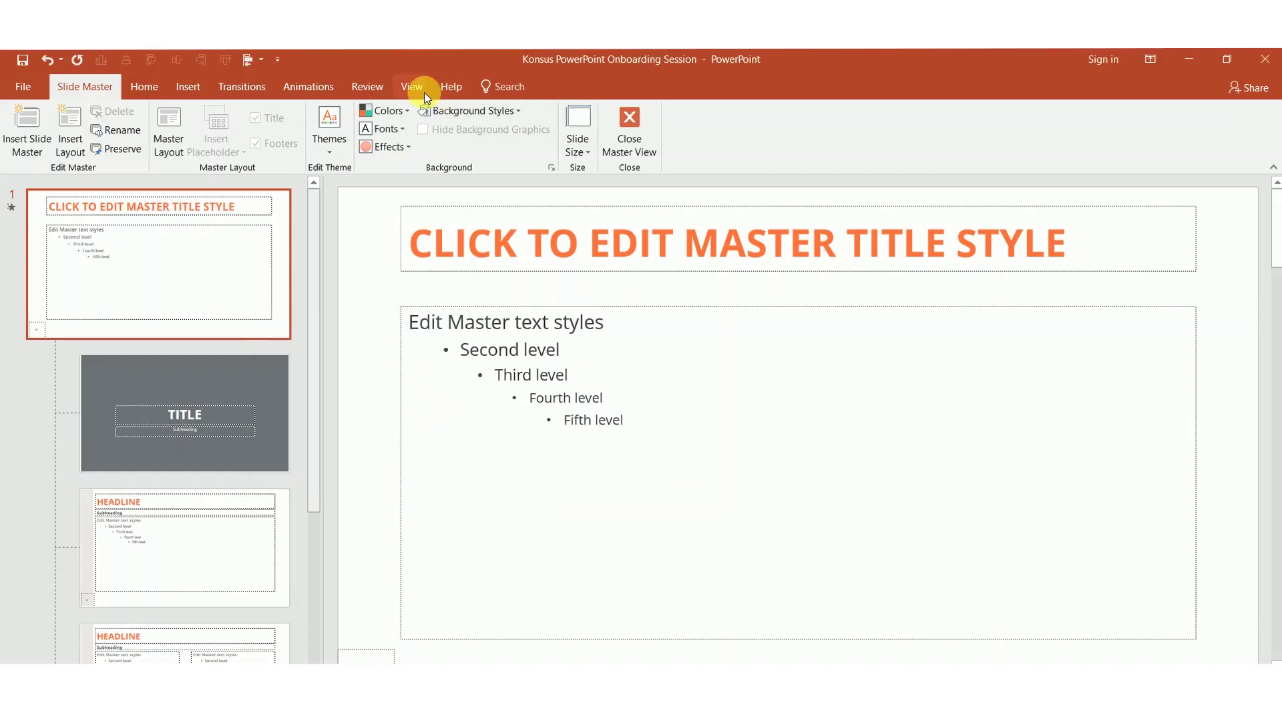
# Step: Turn on guides and review the TITLE, HEADLINE, column and picture layouts, ending on the master
pyautogui.click(422, 91)
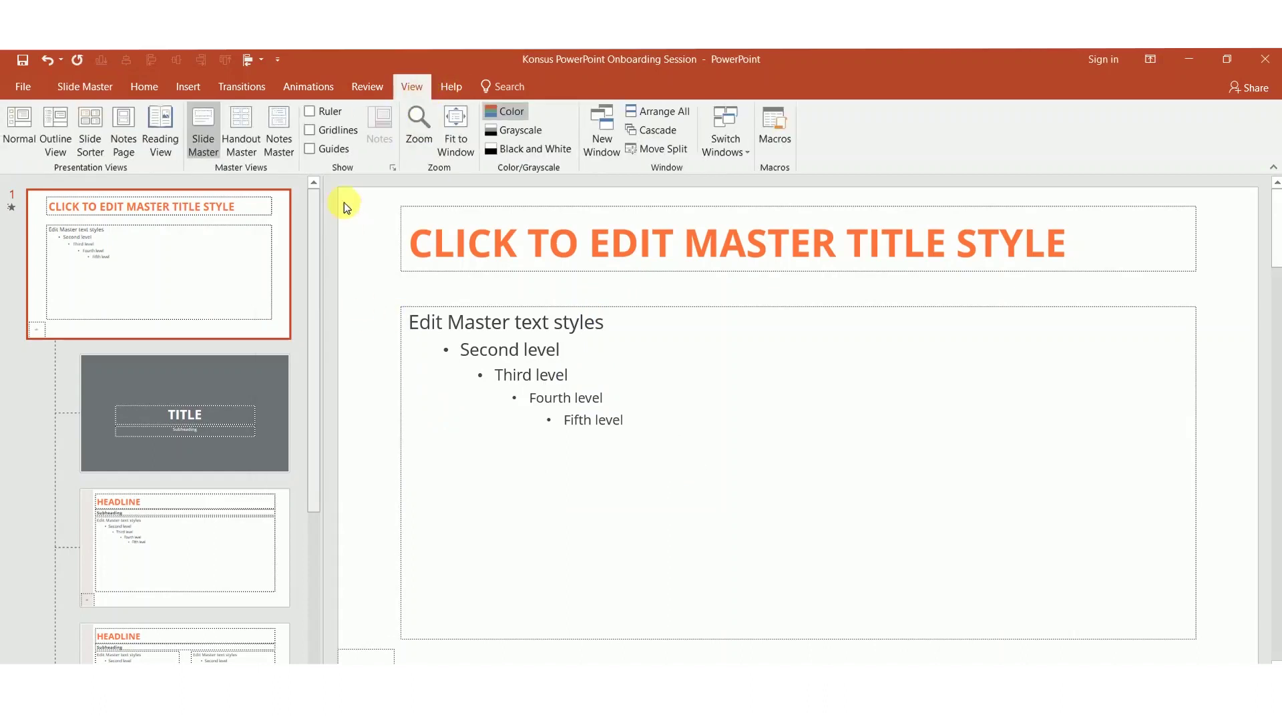
pyautogui.click(328, 149)
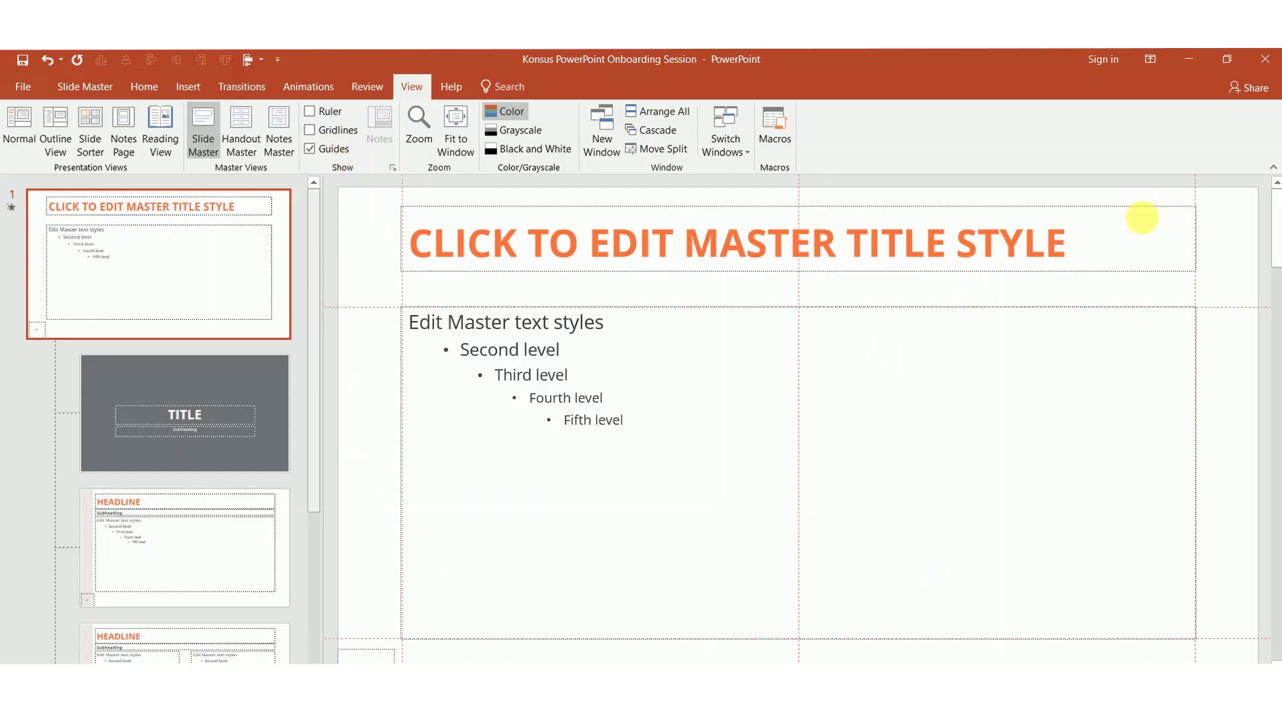
pyautogui.click(247, 446)
pyautogui.click(239, 540)
pyautogui.scroll(-2, 240, 540)
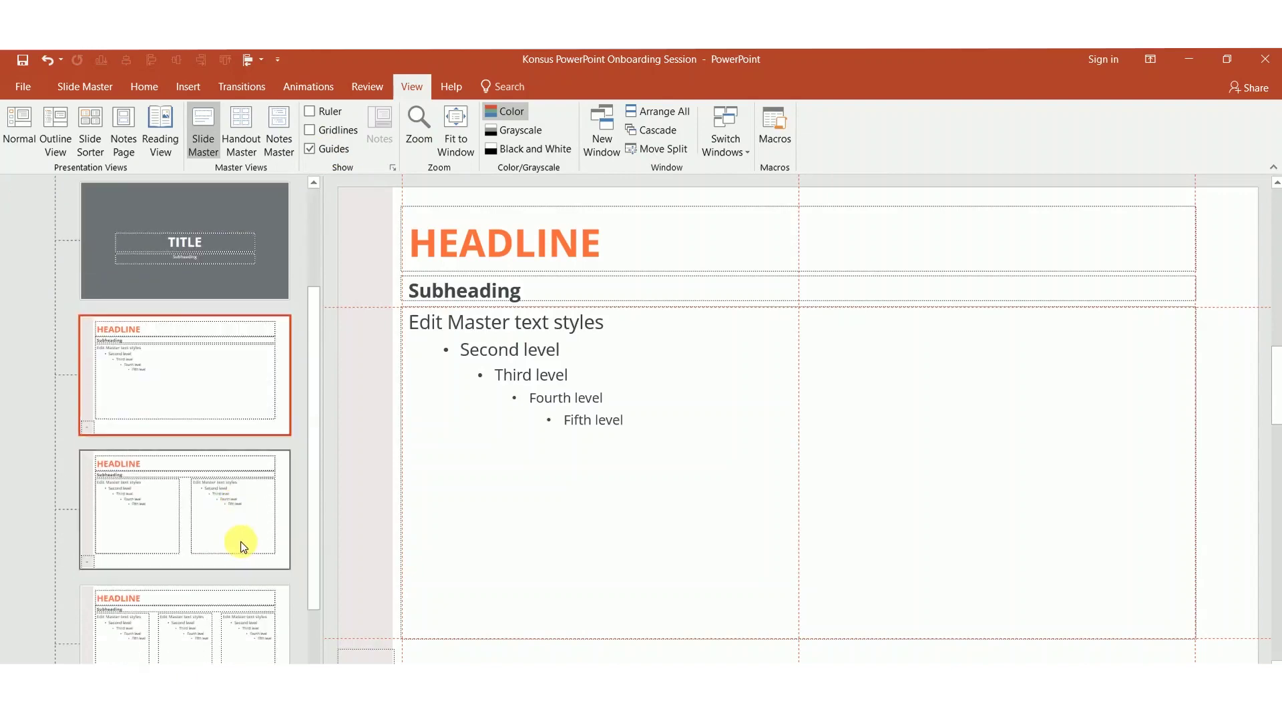
pyautogui.click(240, 537)
pyautogui.scroll(-2, 237, 534)
pyautogui.click(232, 520)
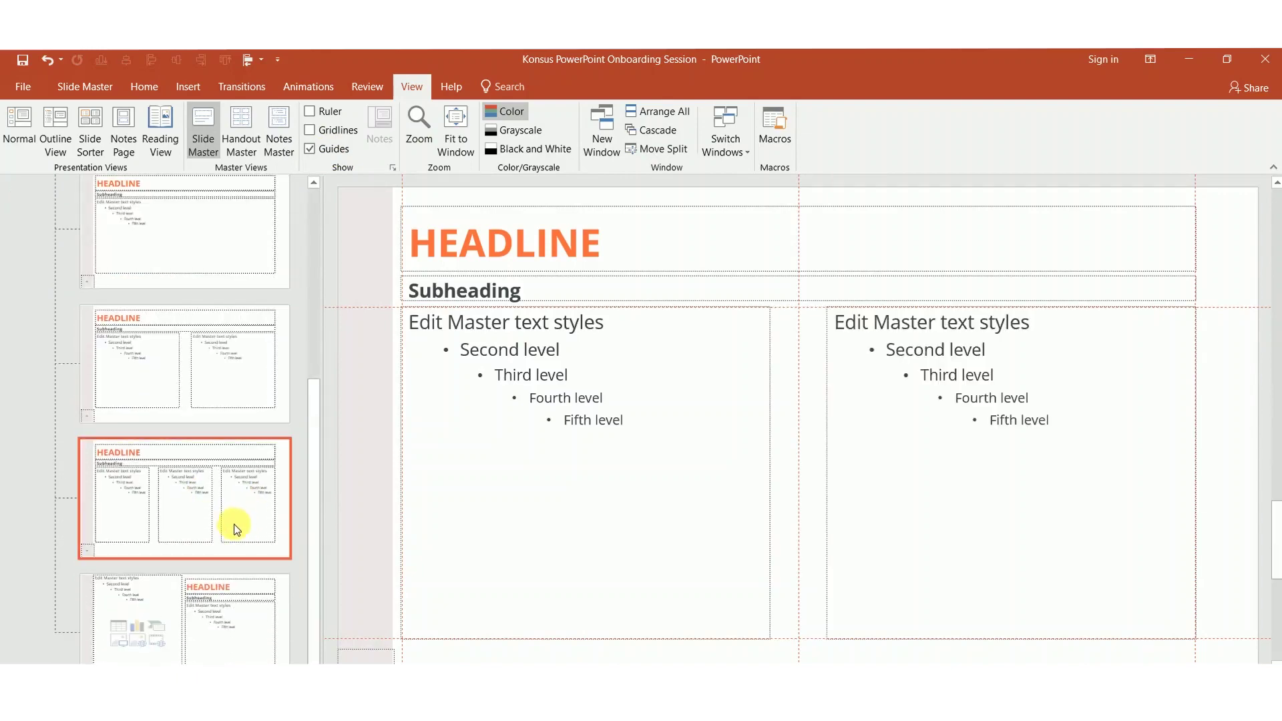
pyautogui.click(235, 607)
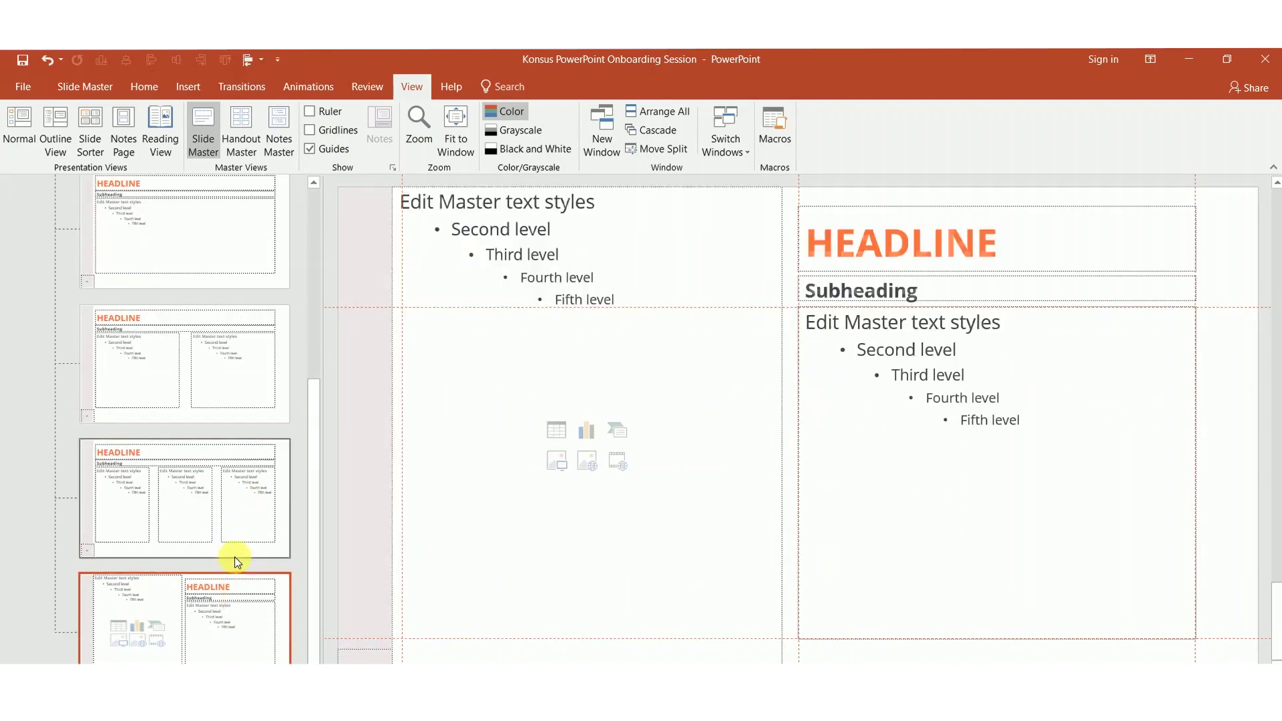
pyautogui.scroll(3, 238, 564)
pyautogui.click(187, 401)
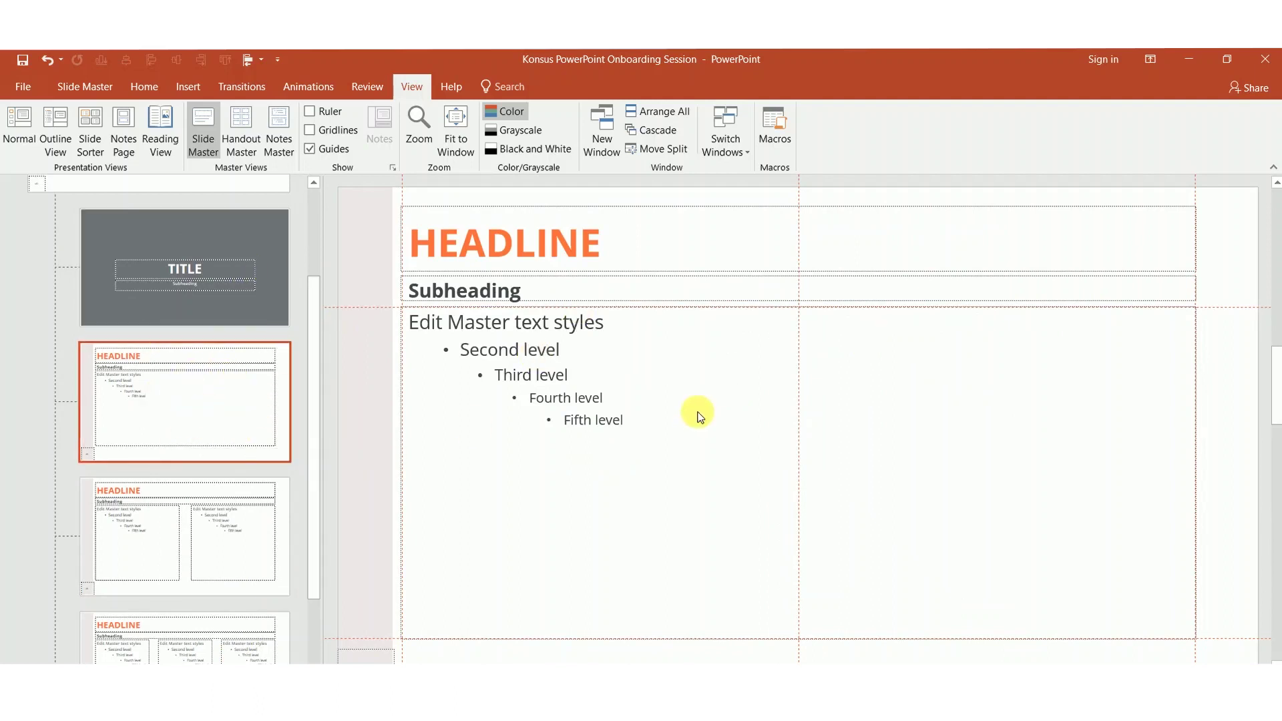
pyautogui.scroll(3, 224, 410)
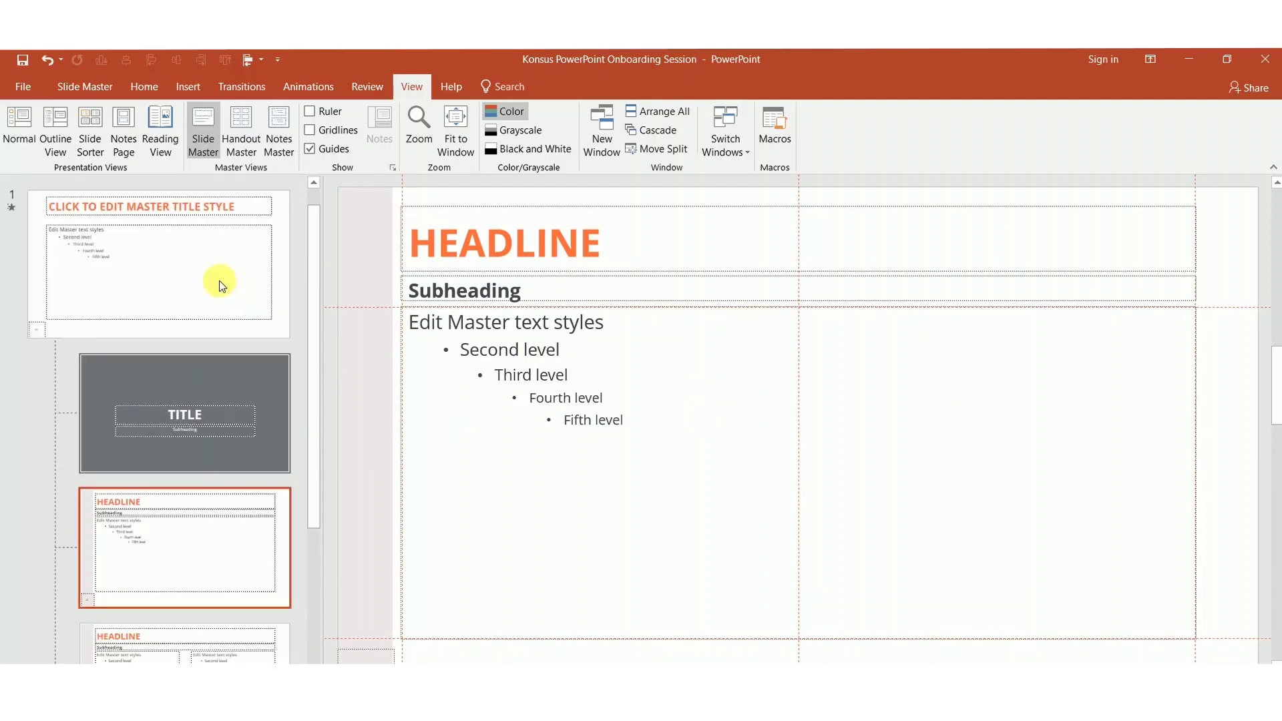
pyautogui.click(224, 293)
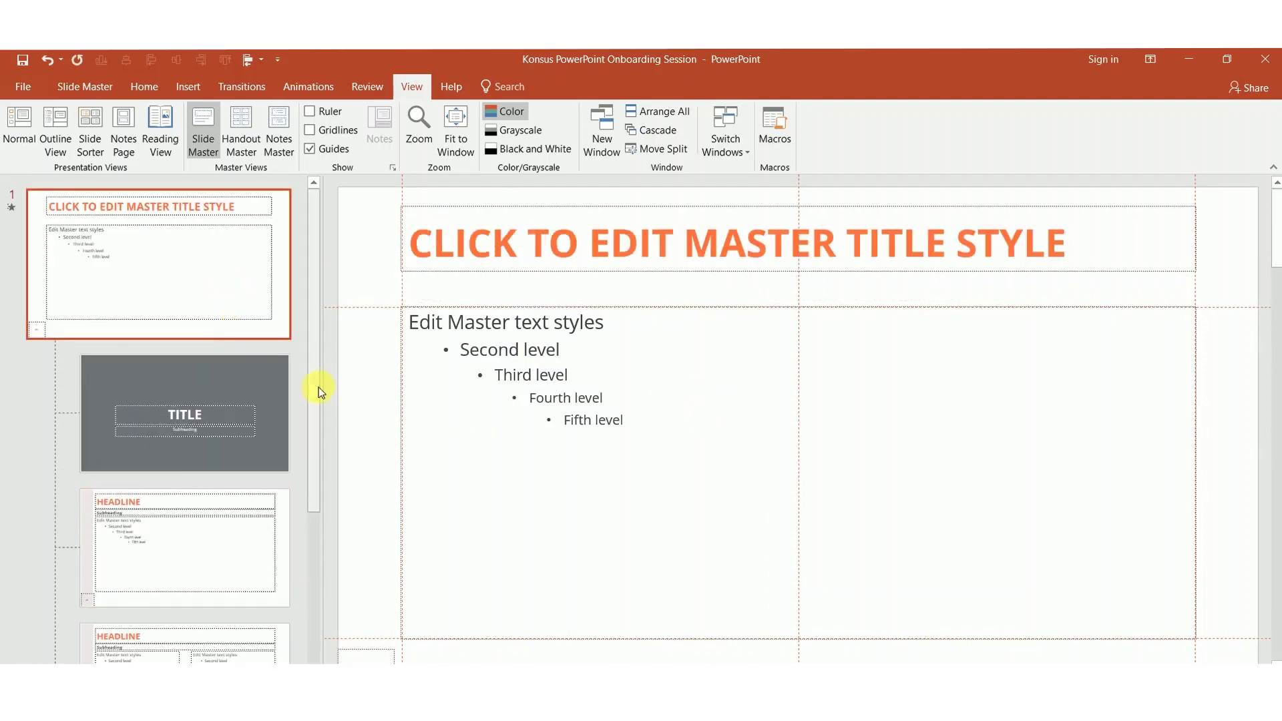
# Step: Add a vertical guide on the master near the right edge and copy a matching one on the left
pyautogui.moveTo(318, 387); pyautogui.dragTo(309, 608)
pyautogui.scroll(-2, 308, 614)
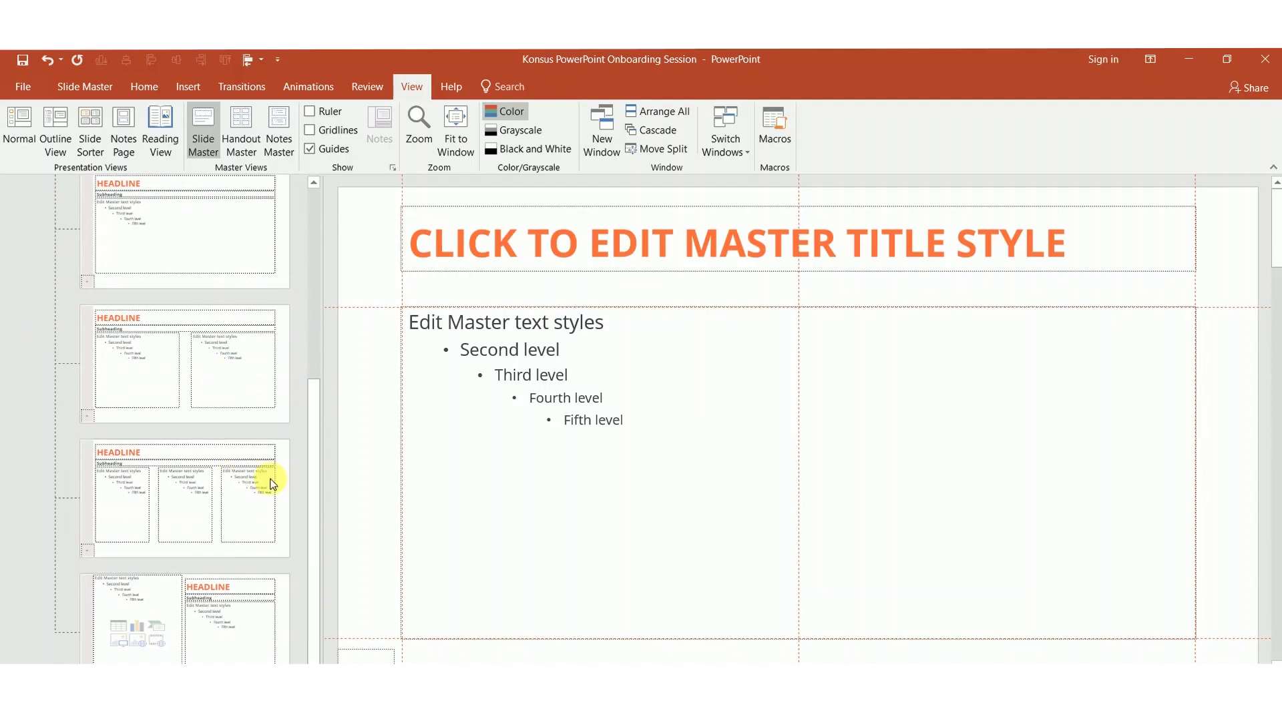
pyautogui.click(311, 536)
pyautogui.moveTo(311, 536); pyautogui.dragTo(332, 303)
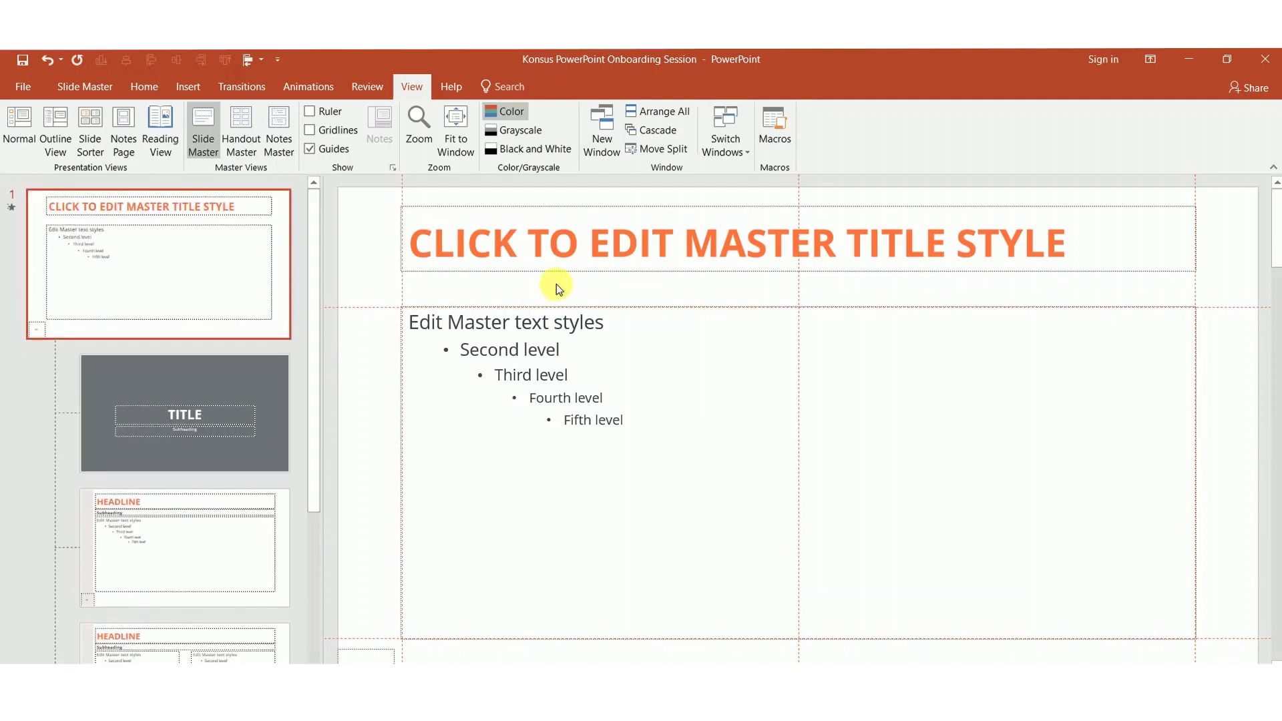
pyautogui.rightClick(557, 285)
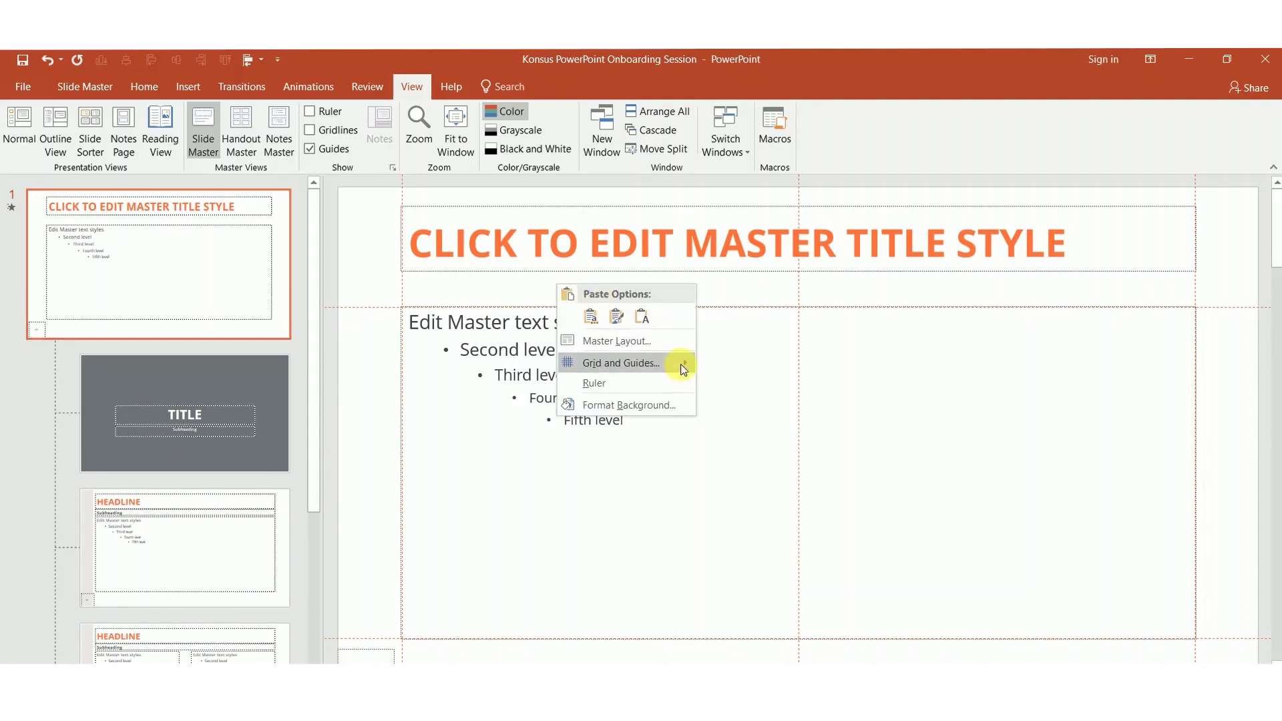
pyautogui.moveTo(687, 368)
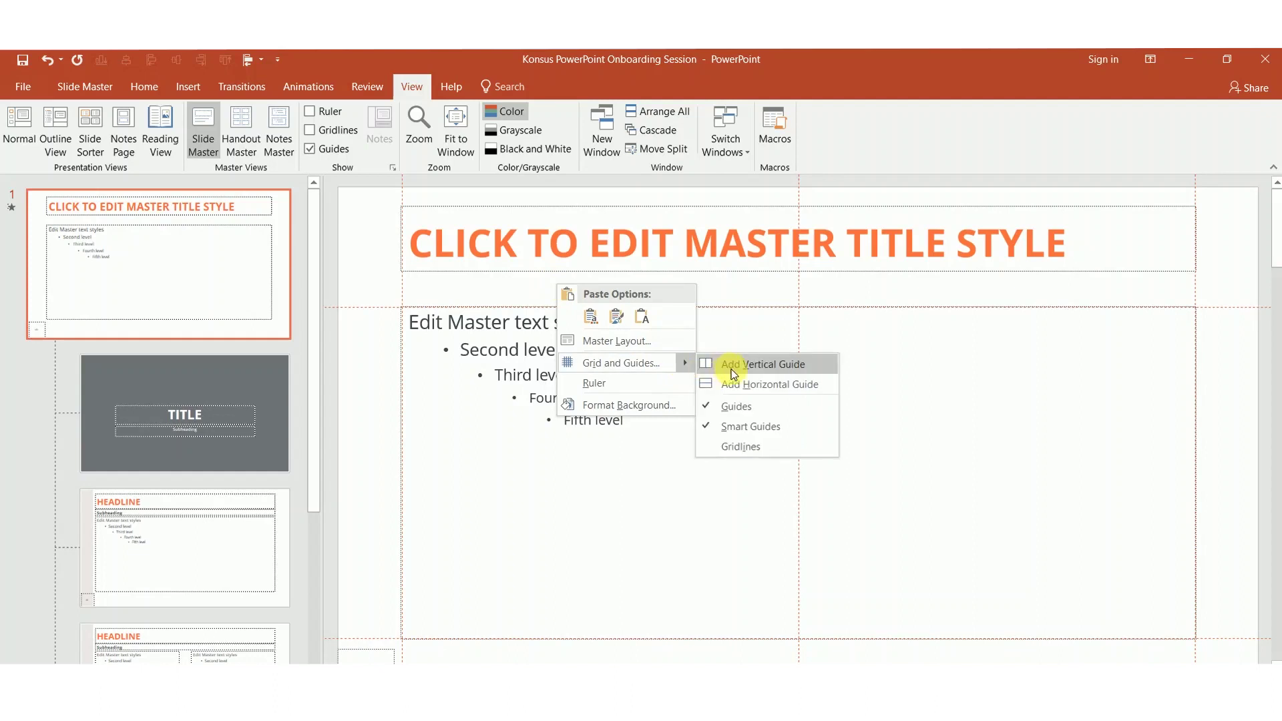
pyautogui.click(737, 364)
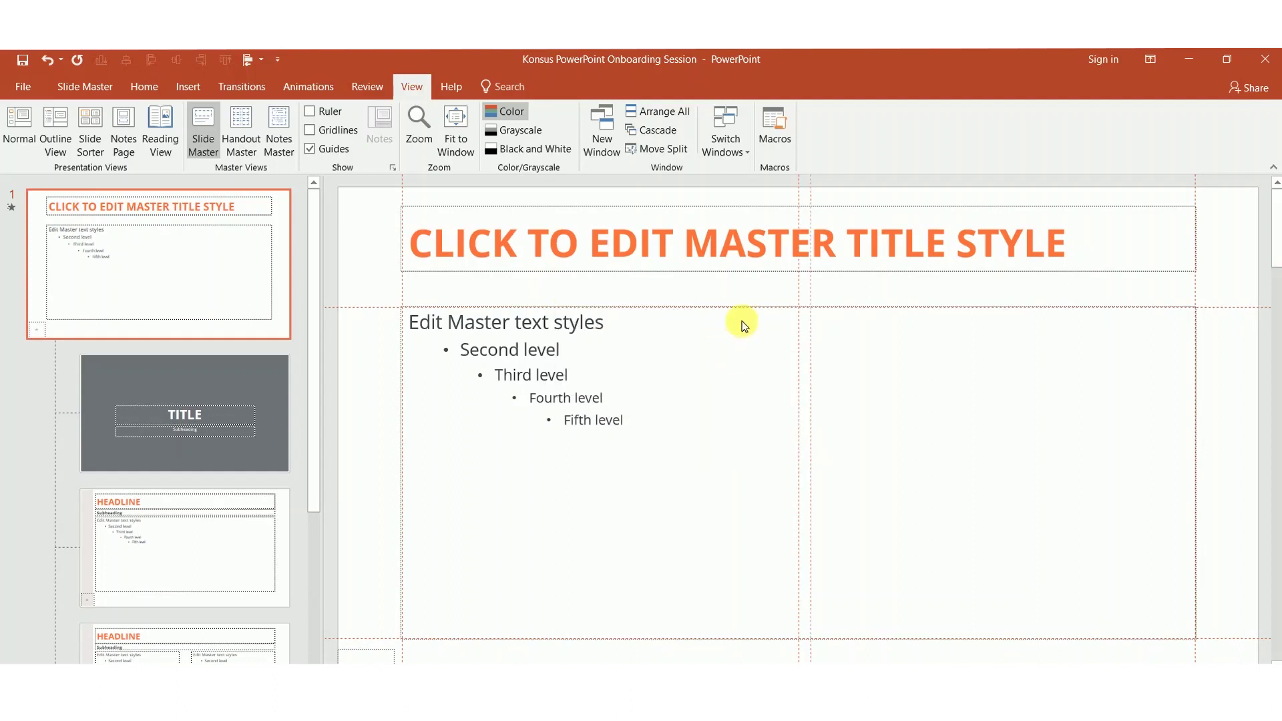
pyautogui.moveTo(820, 301); pyautogui.dragTo(1195, 337)
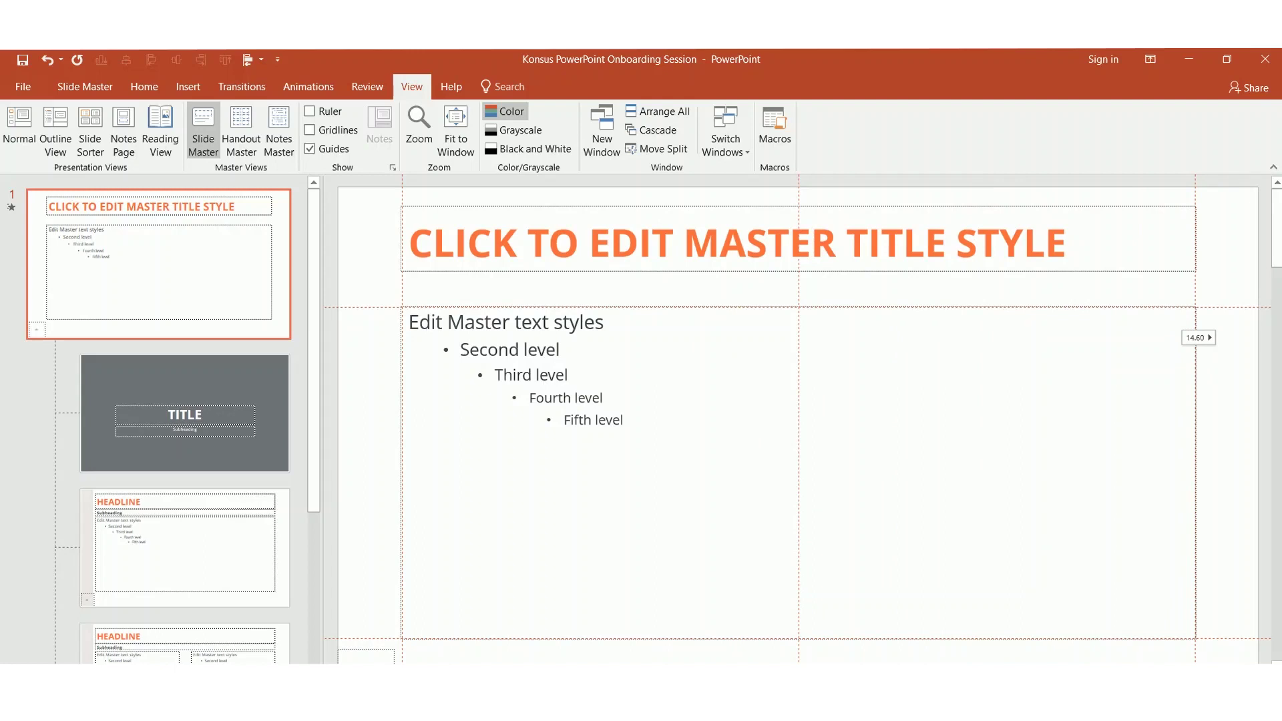
pyautogui.moveTo(1196, 337); pyautogui.dragTo(164, 426)
pyautogui.click(94, 85)
# Step: Close Master View, then reopen Slide Master on the top-level master slide
pyautogui.click(622, 145)
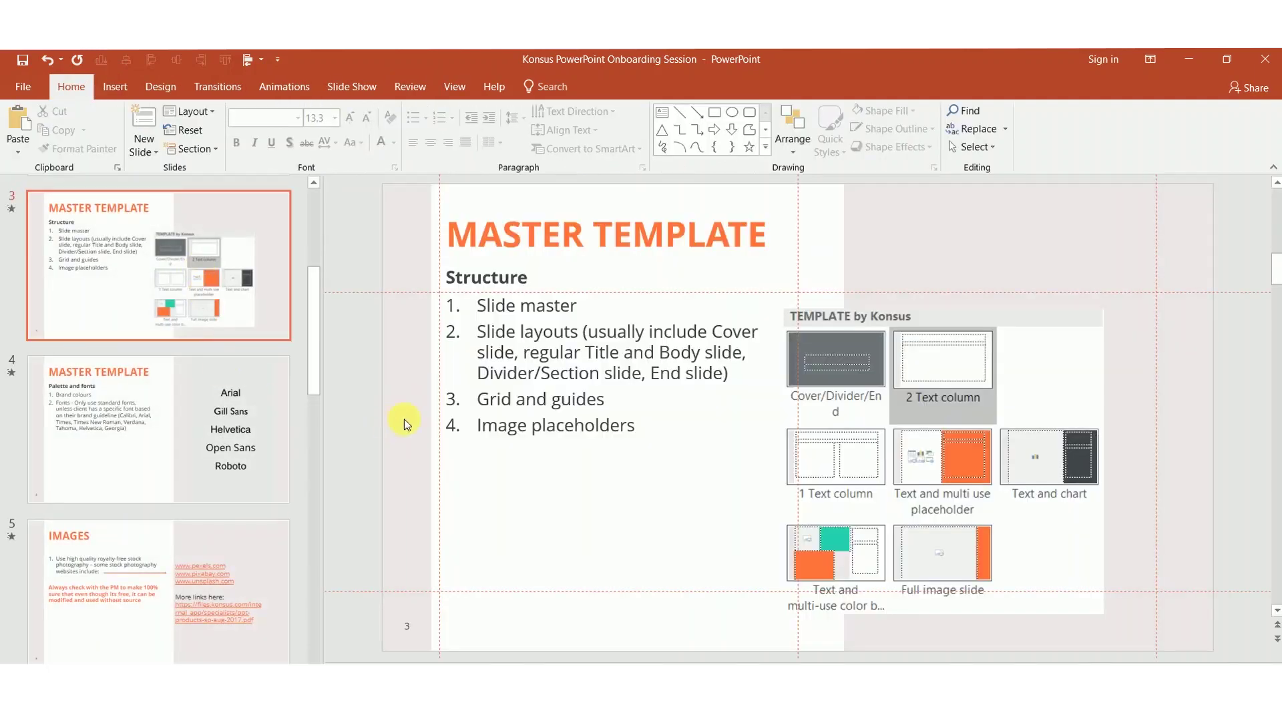
pyautogui.click(454, 87)
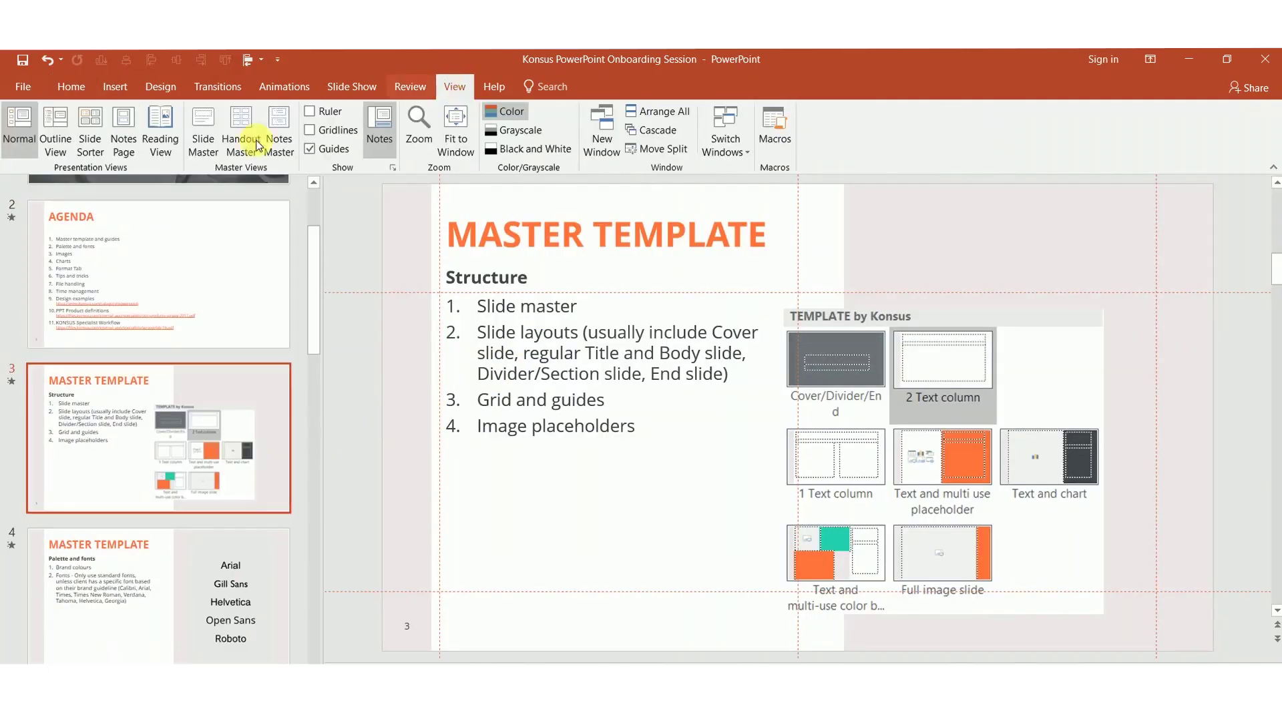
pyautogui.click(203, 137)
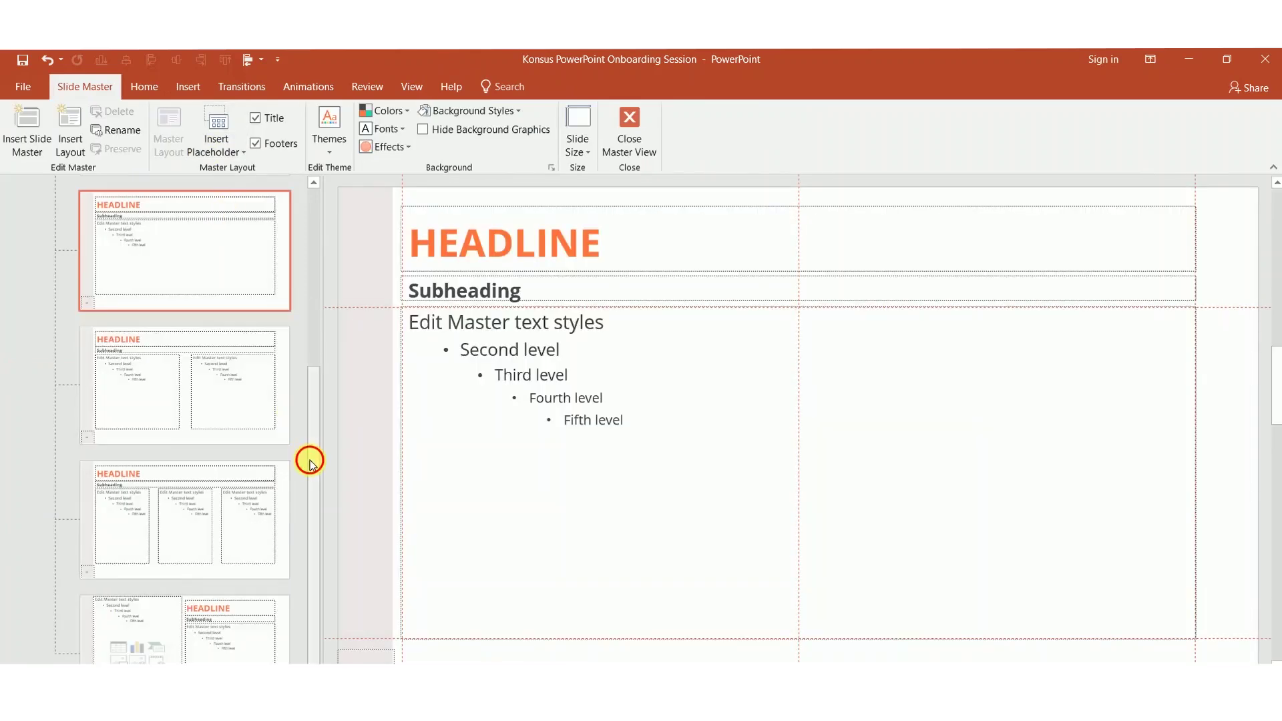
pyautogui.moveTo(309, 461); pyautogui.dragTo(328, 284)
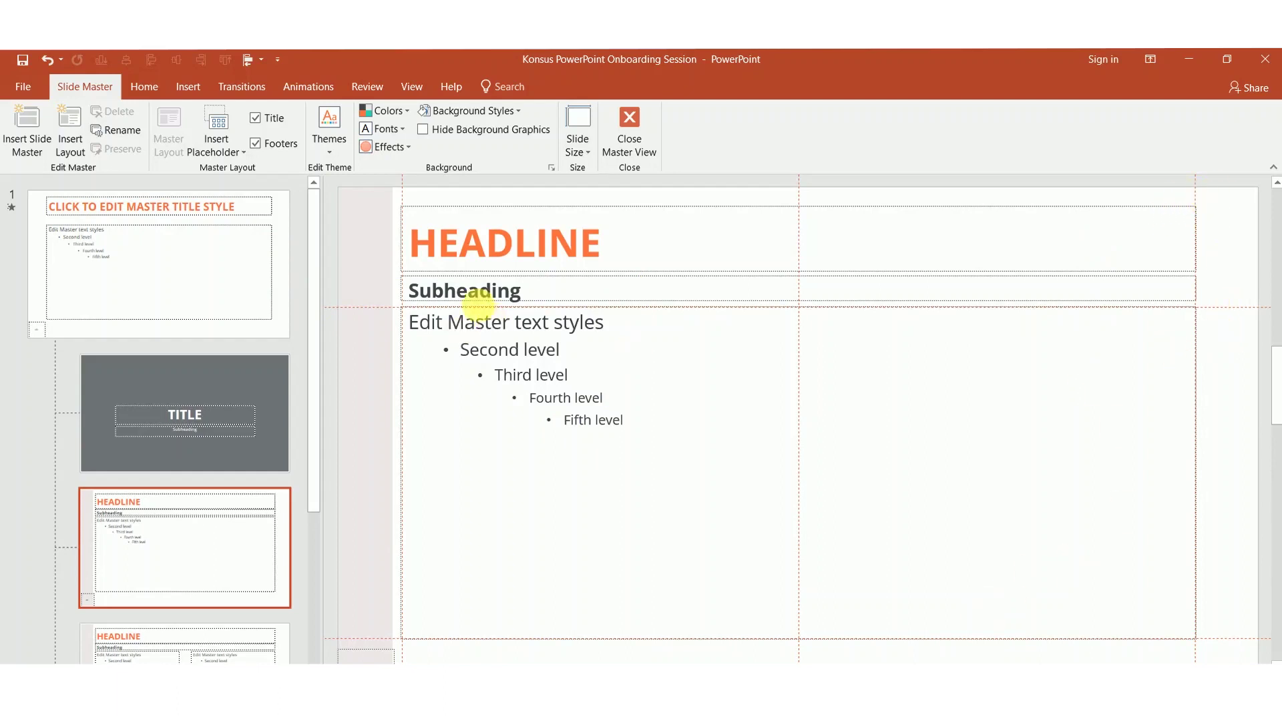
pyautogui.scroll(-5, 225, 498)
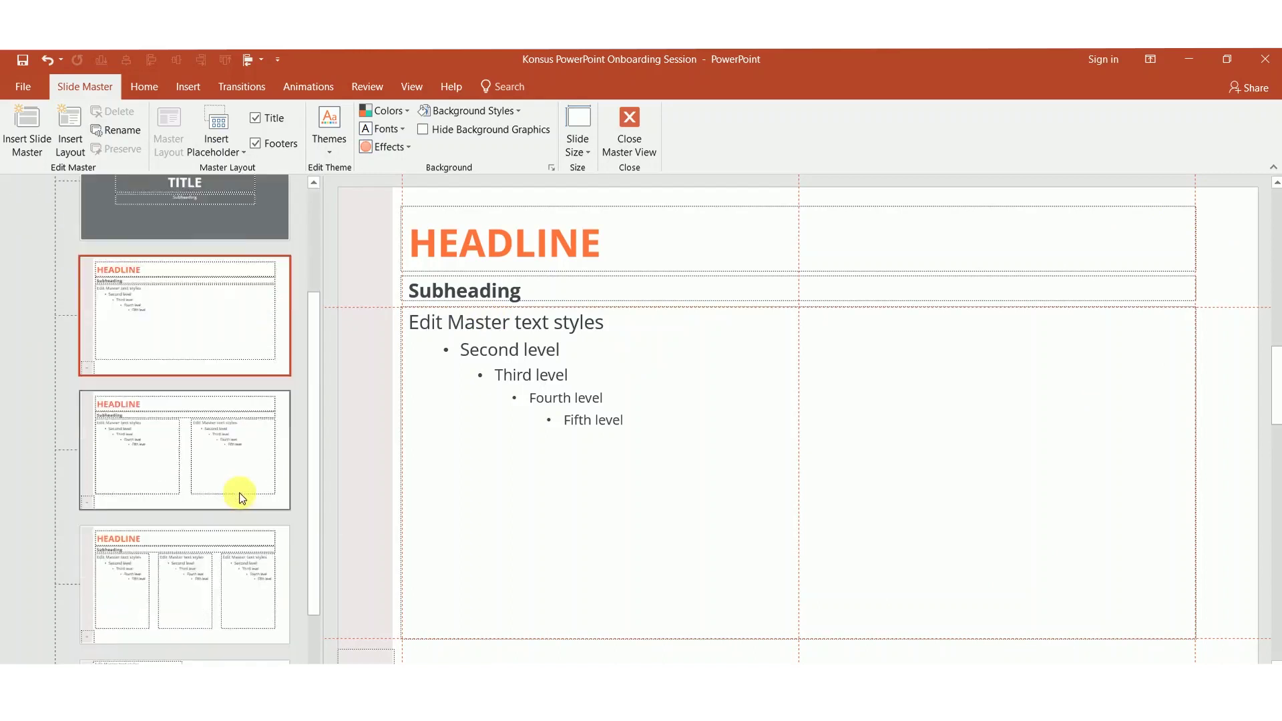
pyautogui.scroll(5, 227, 463)
pyautogui.click(201, 295)
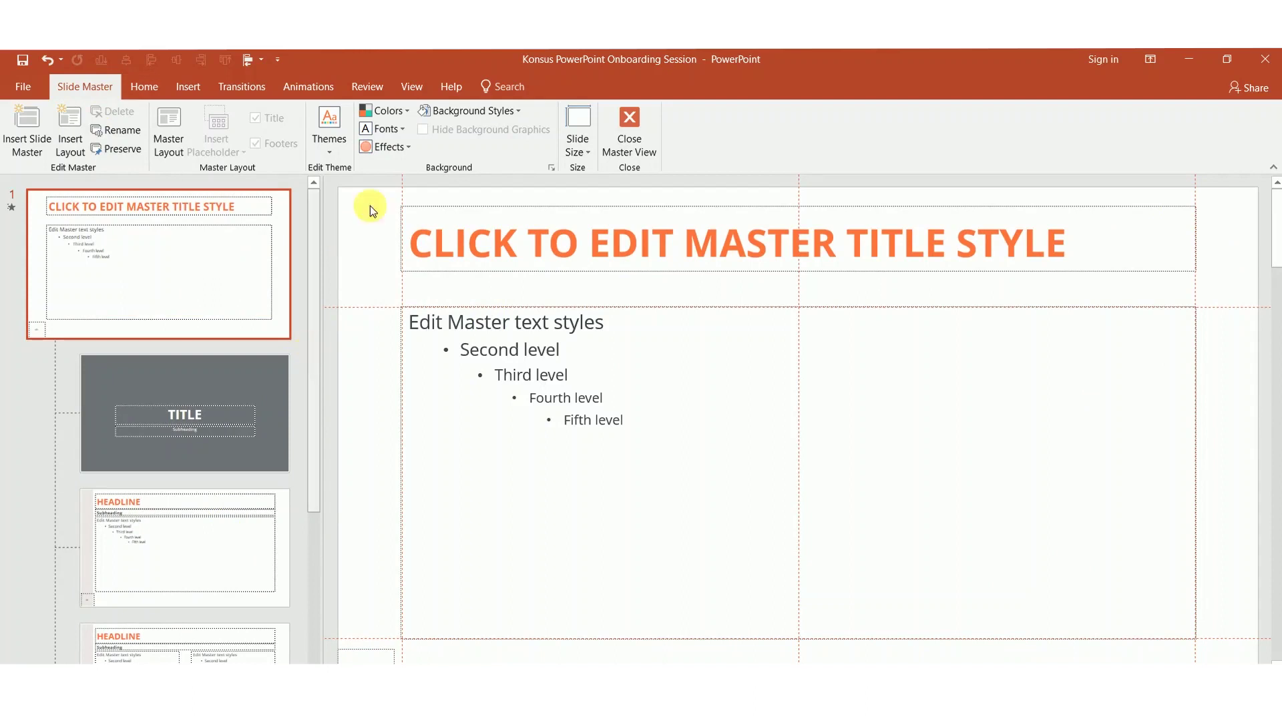
pyautogui.click(403, 114)
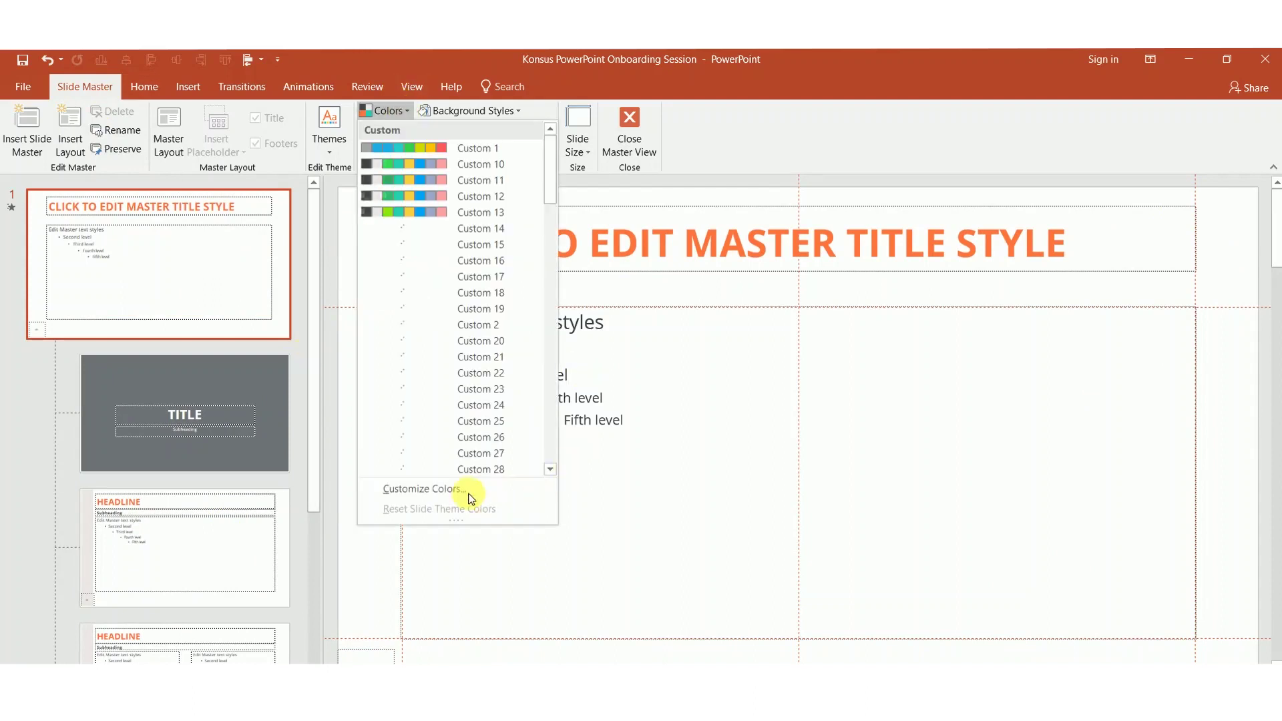
pyautogui.click(493, 494)
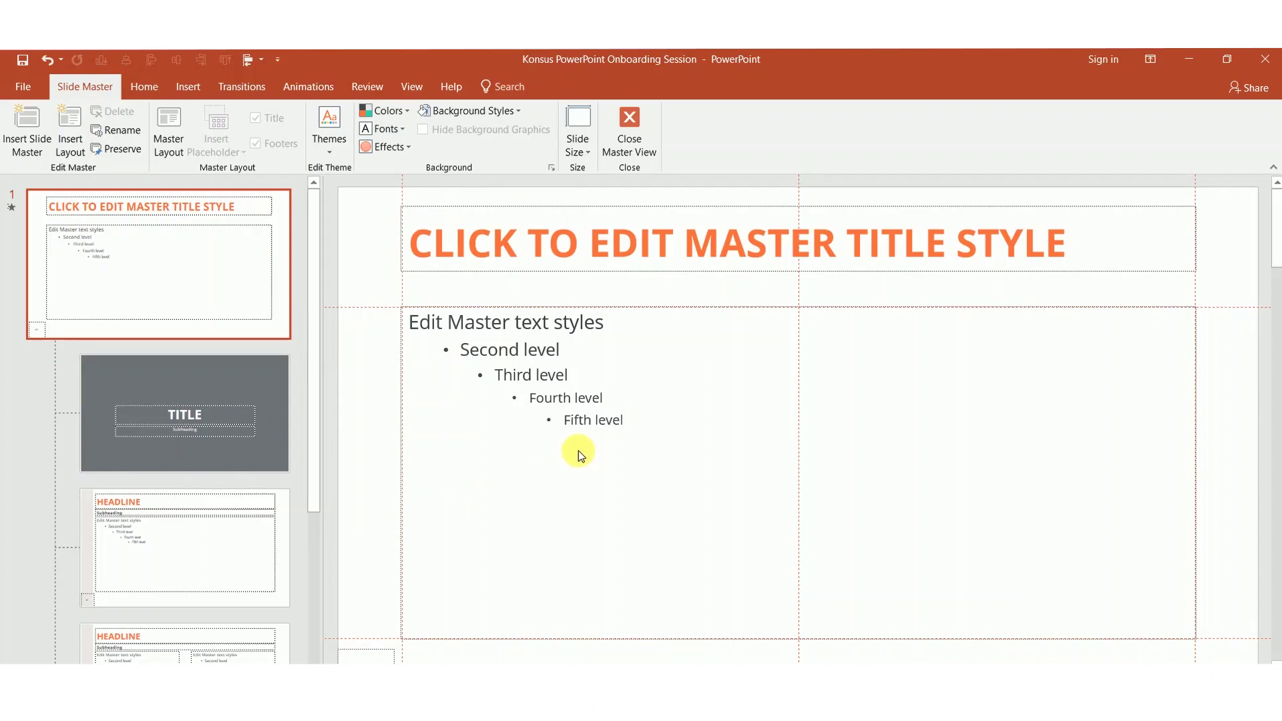
pyautogui.press('Escape')
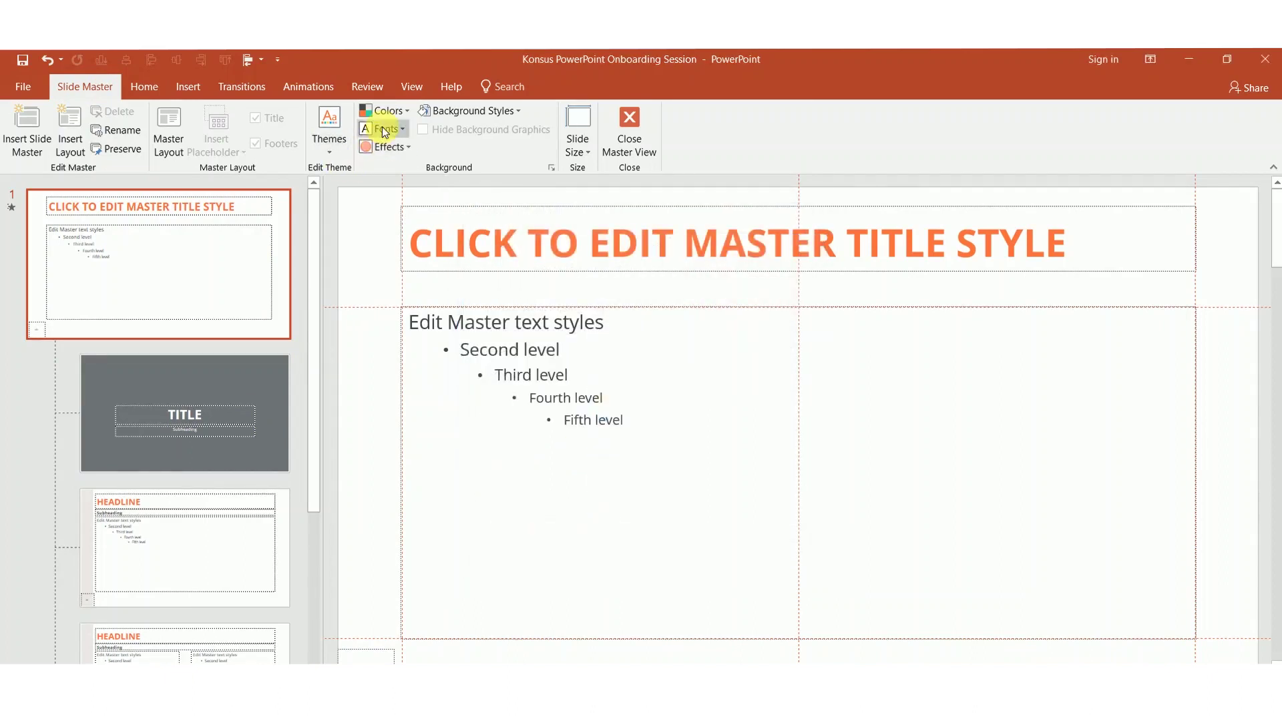
pyautogui.click(383, 129)
pyautogui.click(451, 572)
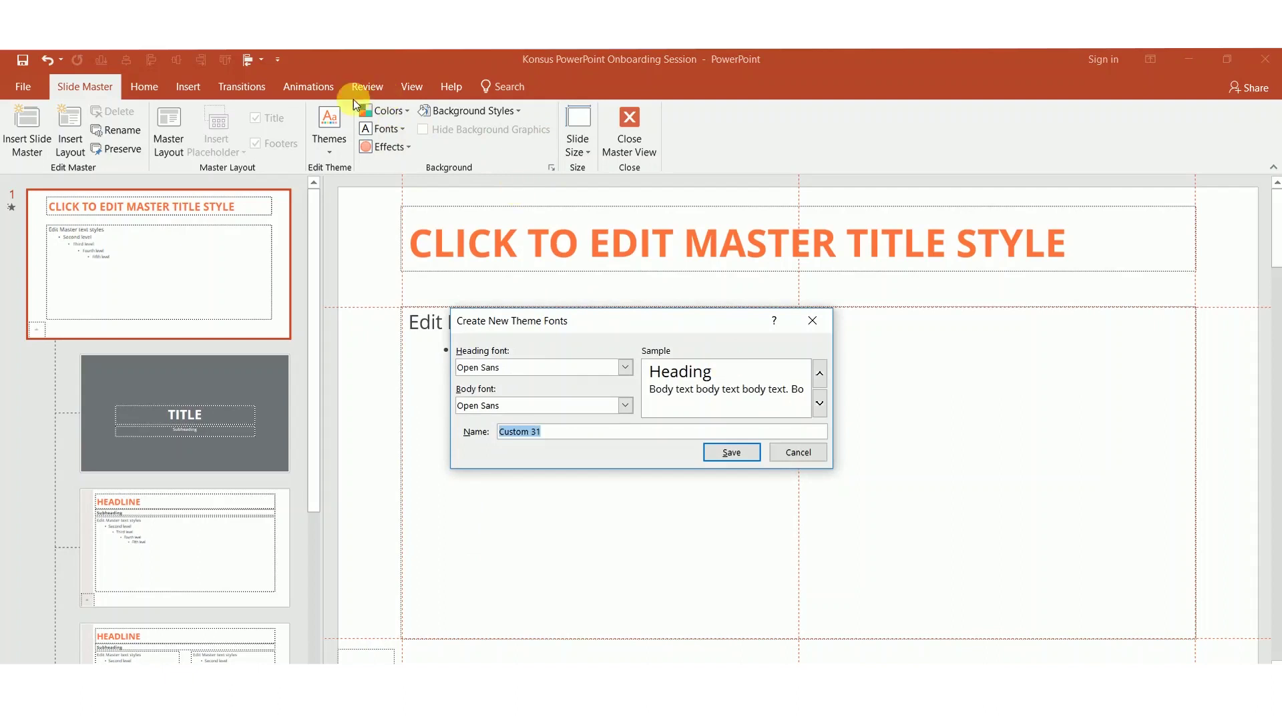
pyautogui.press('Escape')
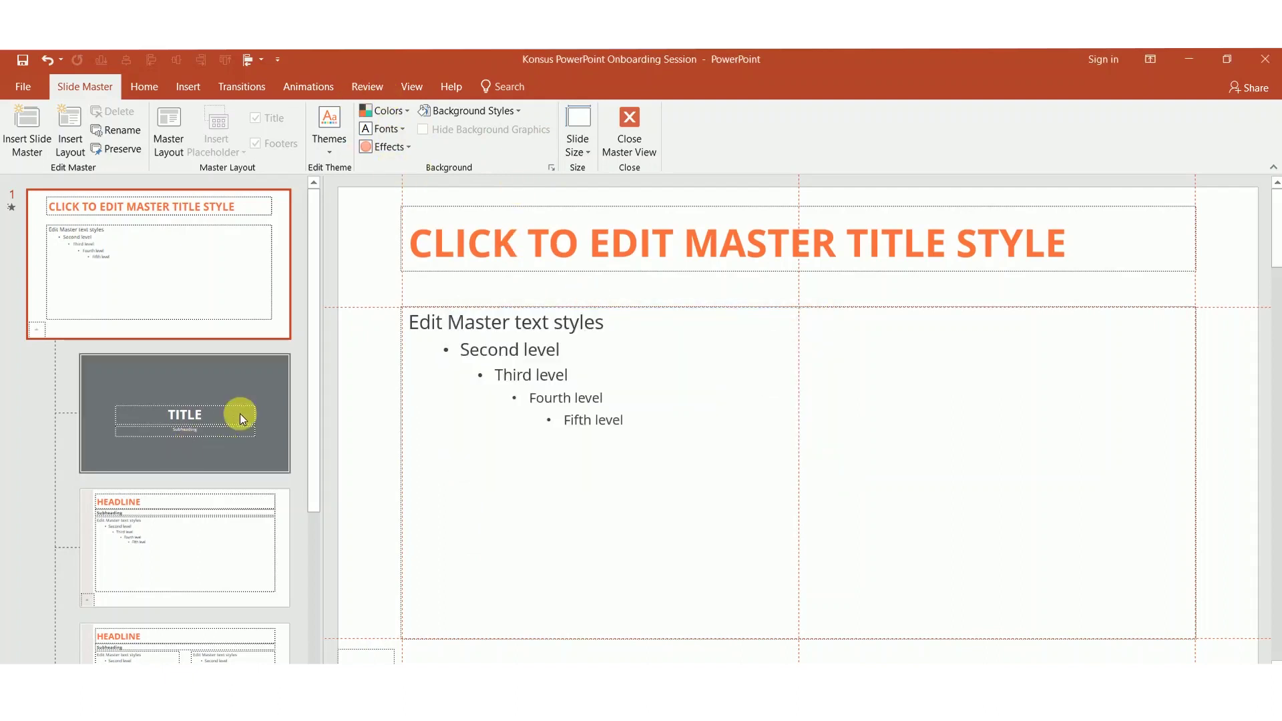
pyautogui.scroll(-3, 227, 427)
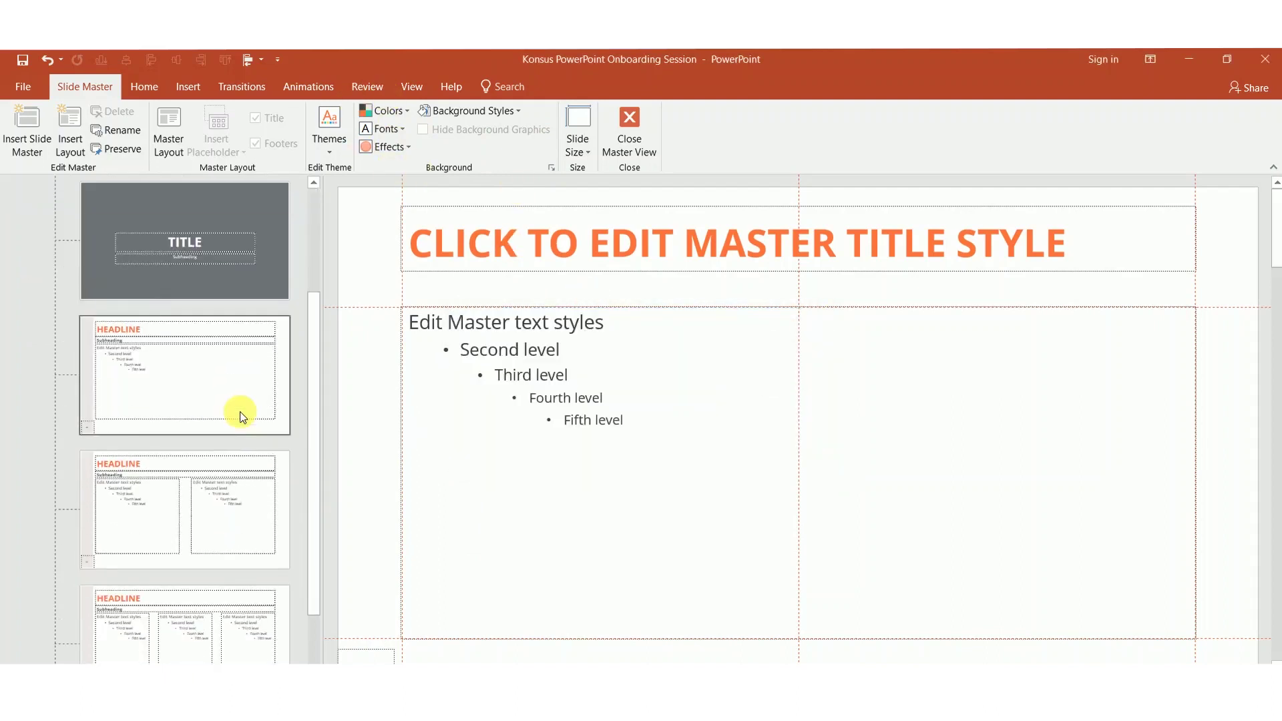
pyautogui.click(242, 418)
# Step: Browse the two-column, 1 Text column and grey TITLE layouts, then move down to HEADLINE
pyautogui.click(231, 498)
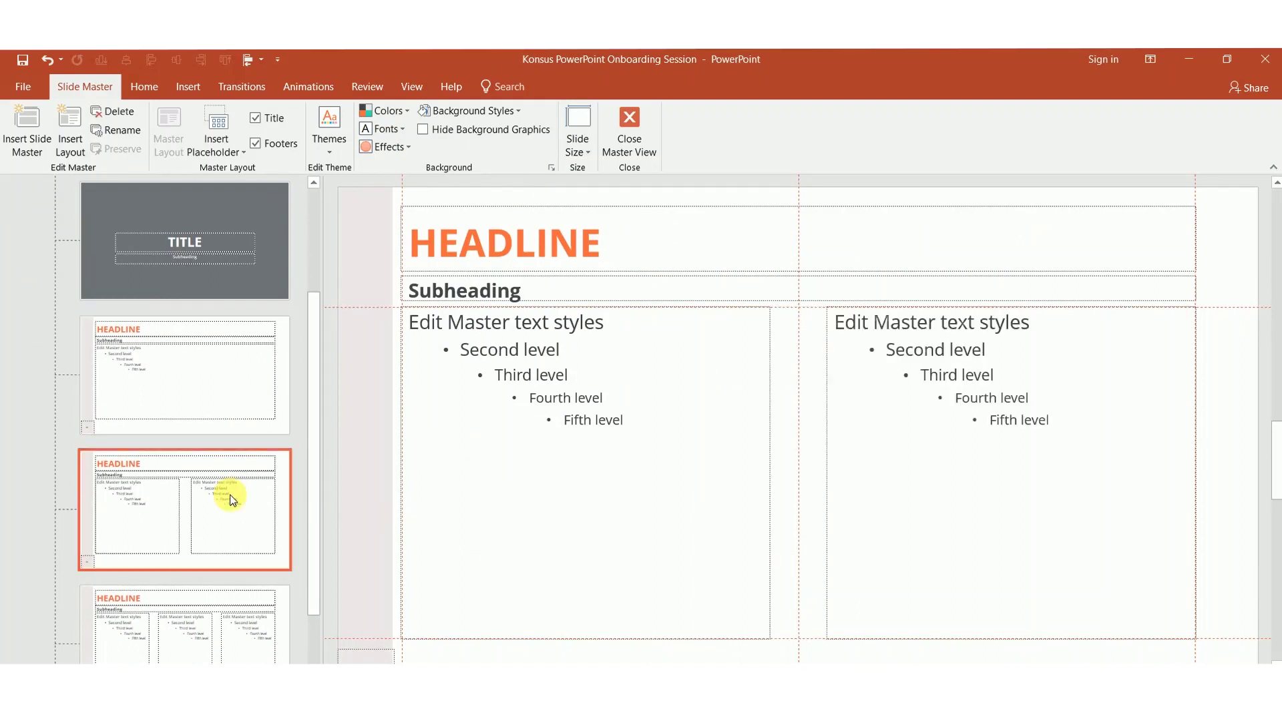
pyautogui.scroll(-3, 241, 520)
pyautogui.scroll(3, 245, 467)
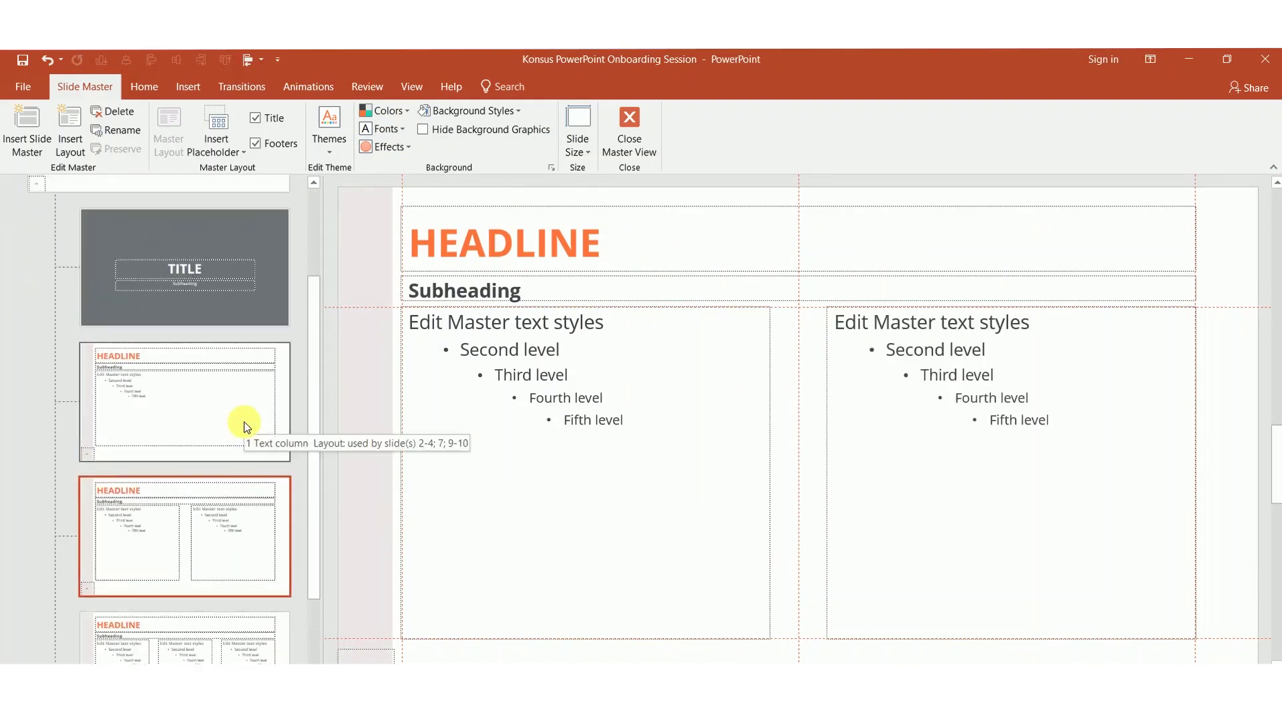
pyautogui.click(245, 426)
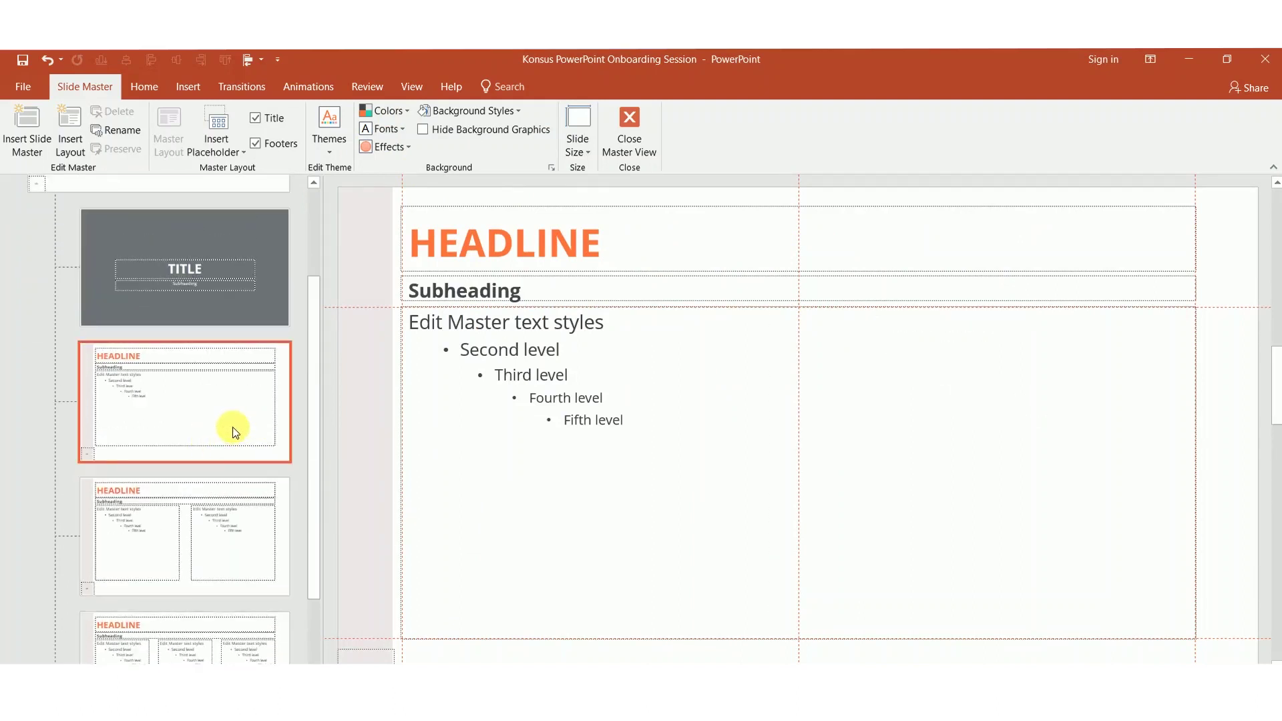
pyautogui.click(235, 280)
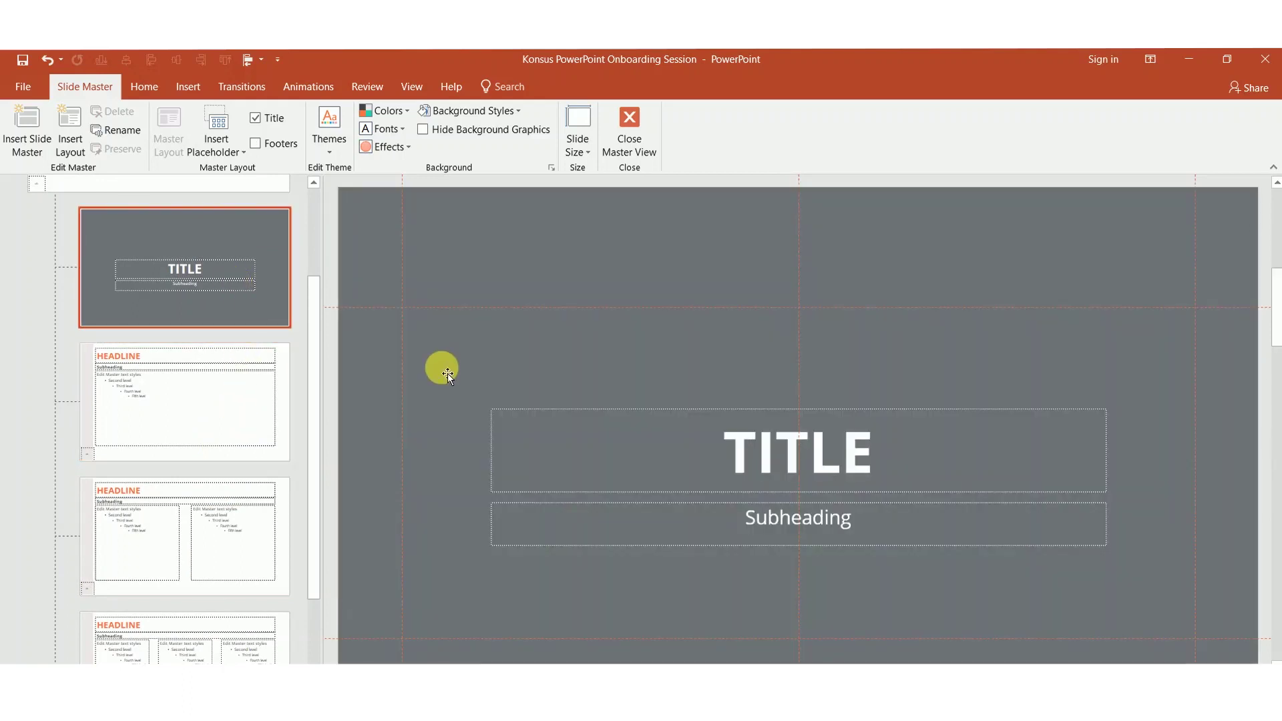
pyautogui.click(312, 371)
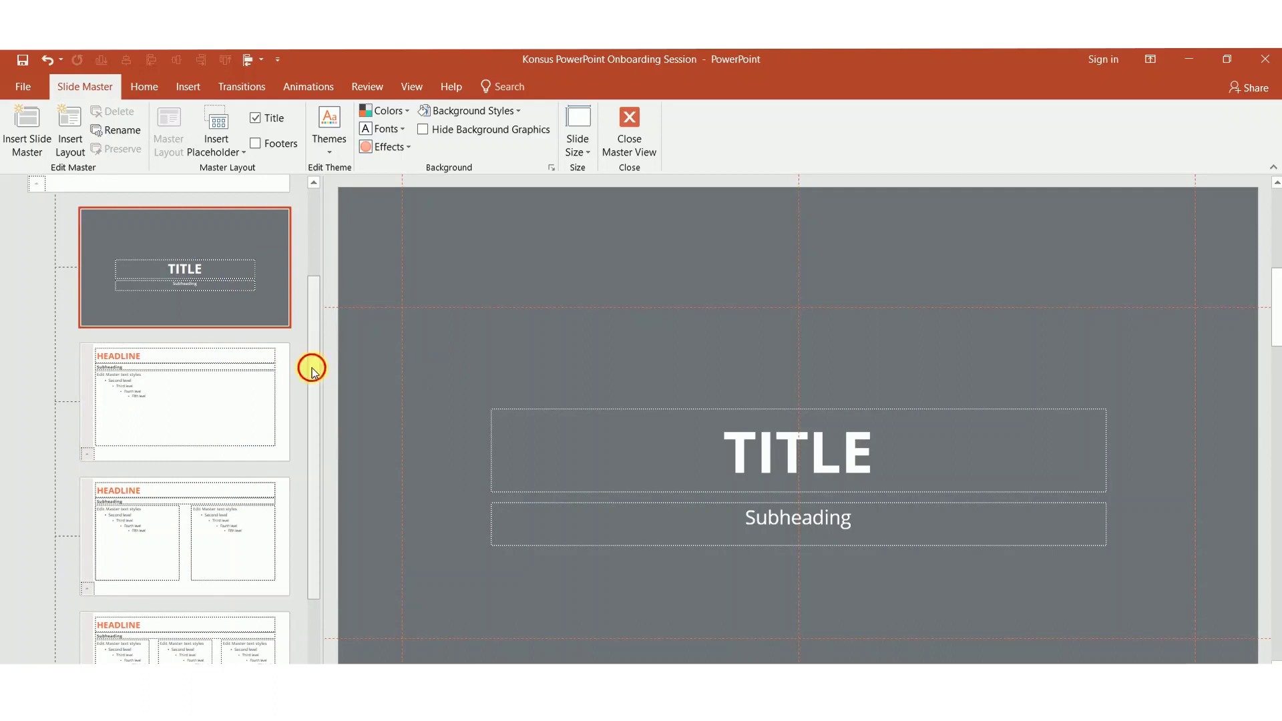
pyautogui.moveTo(311, 370); pyautogui.dragTo(315, 326)
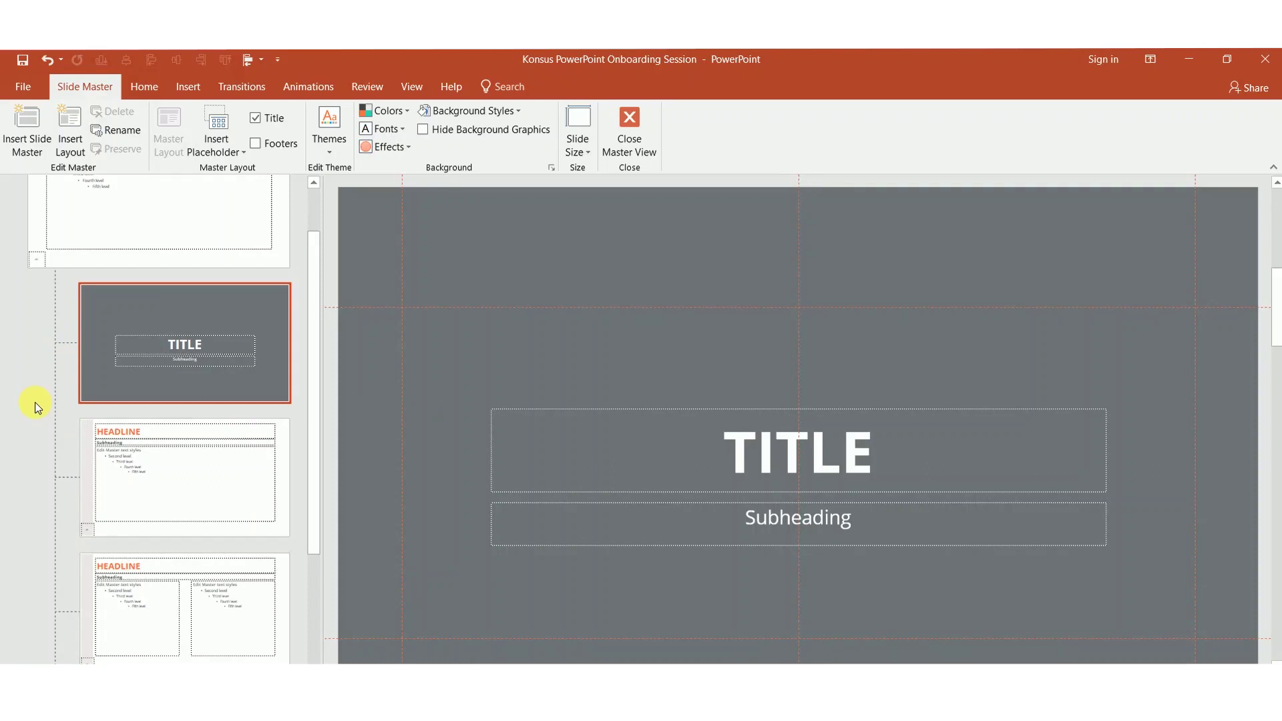
pyautogui.press('Down')
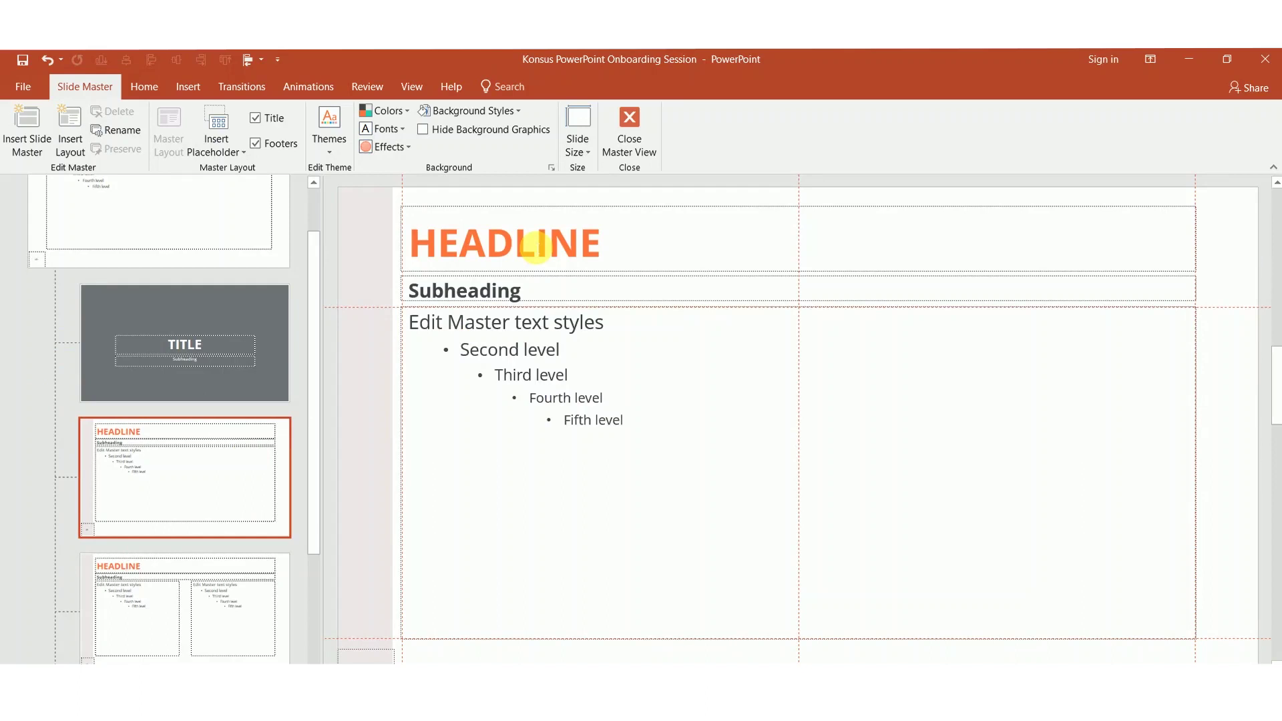
# Step: Check the Subheading placeholder, then switch between the two-column and three-column layouts
pyautogui.click(497, 292)
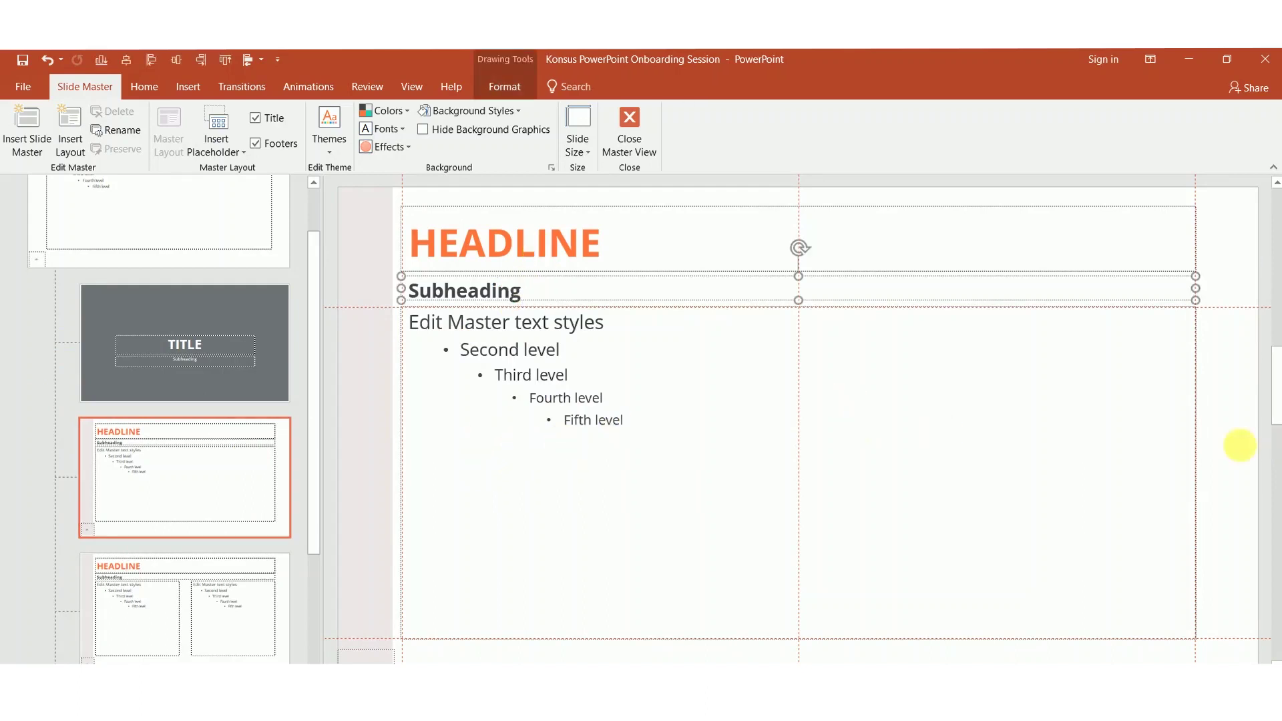
pyautogui.click(1239, 444)
pyautogui.scroll(-3, 163, 504)
pyautogui.click(194, 467)
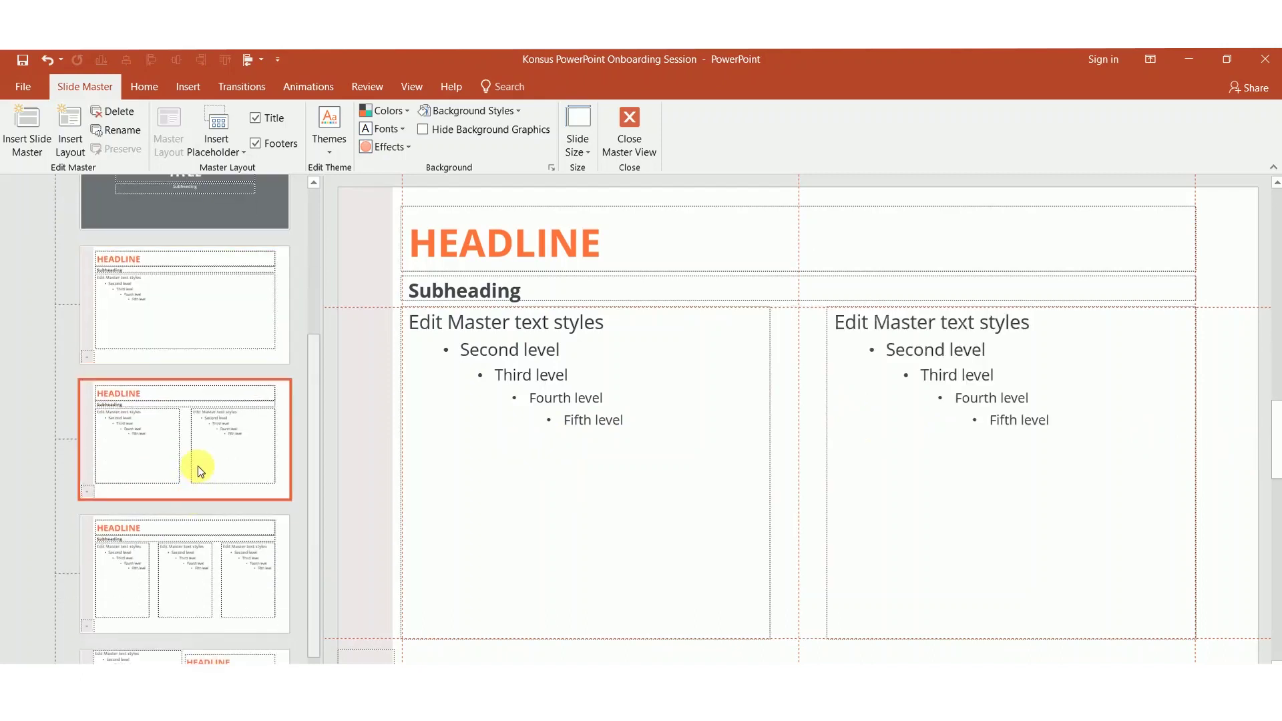
pyautogui.click(211, 541)
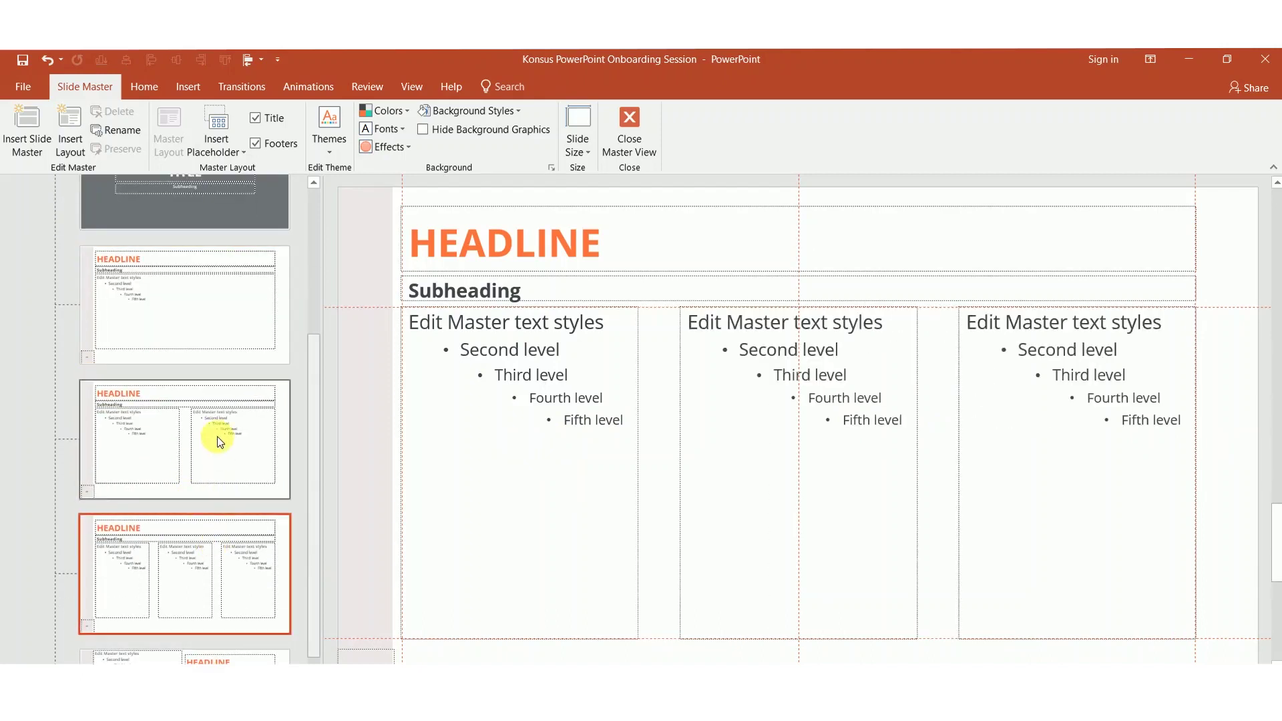
pyautogui.click(224, 484)
pyautogui.click(215, 561)
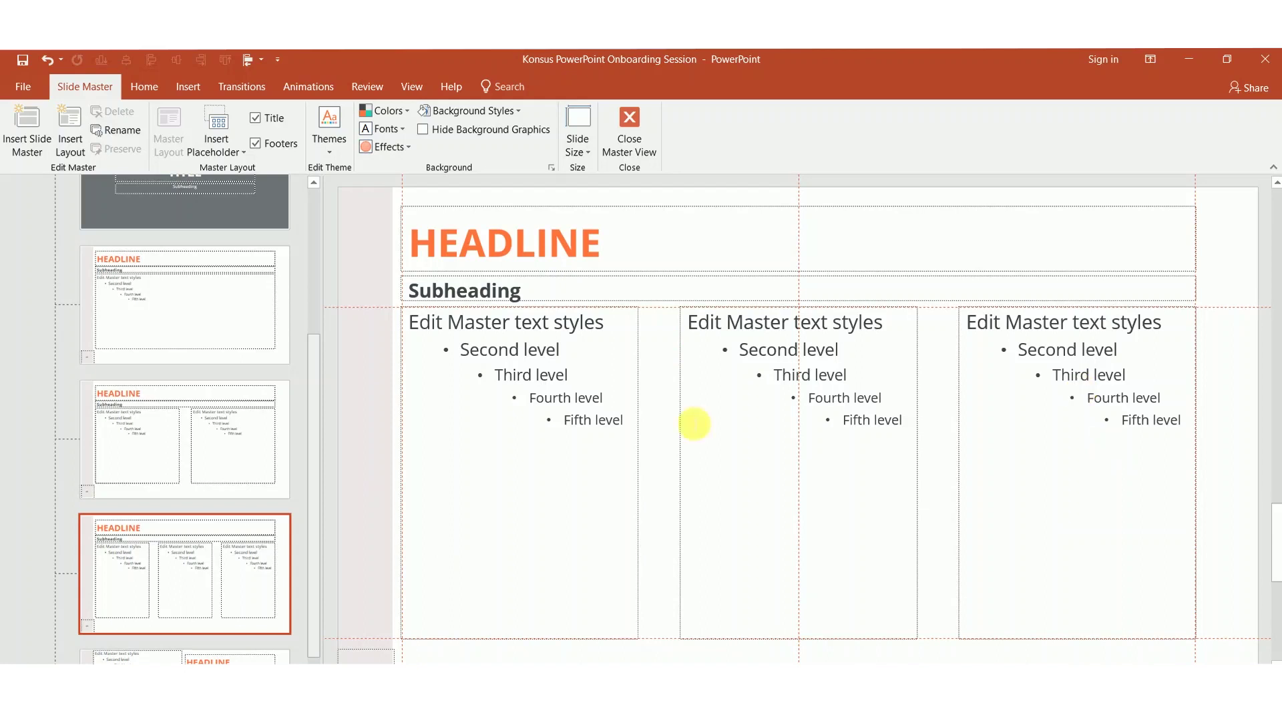
# Step: Add a vertical guide to the three-column layout at 5.40
pyautogui.rightClick(657, 376)
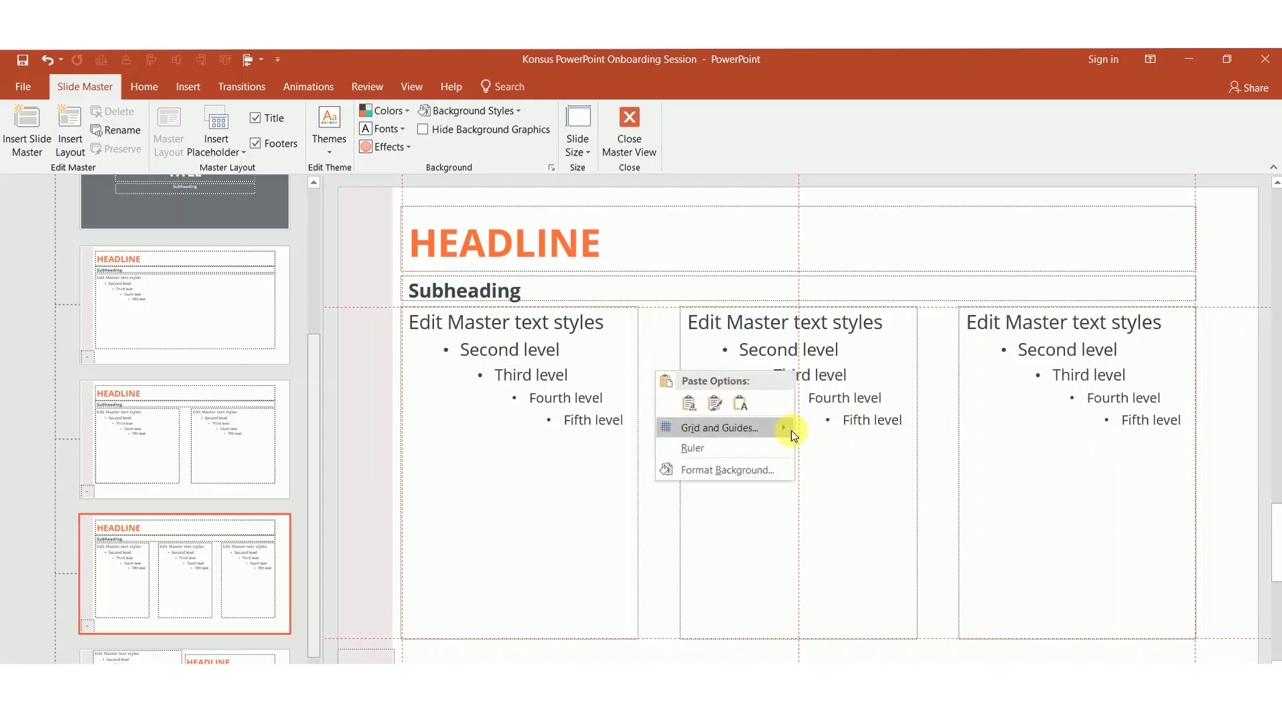
pyautogui.moveTo(789, 432)
pyautogui.click(832, 435)
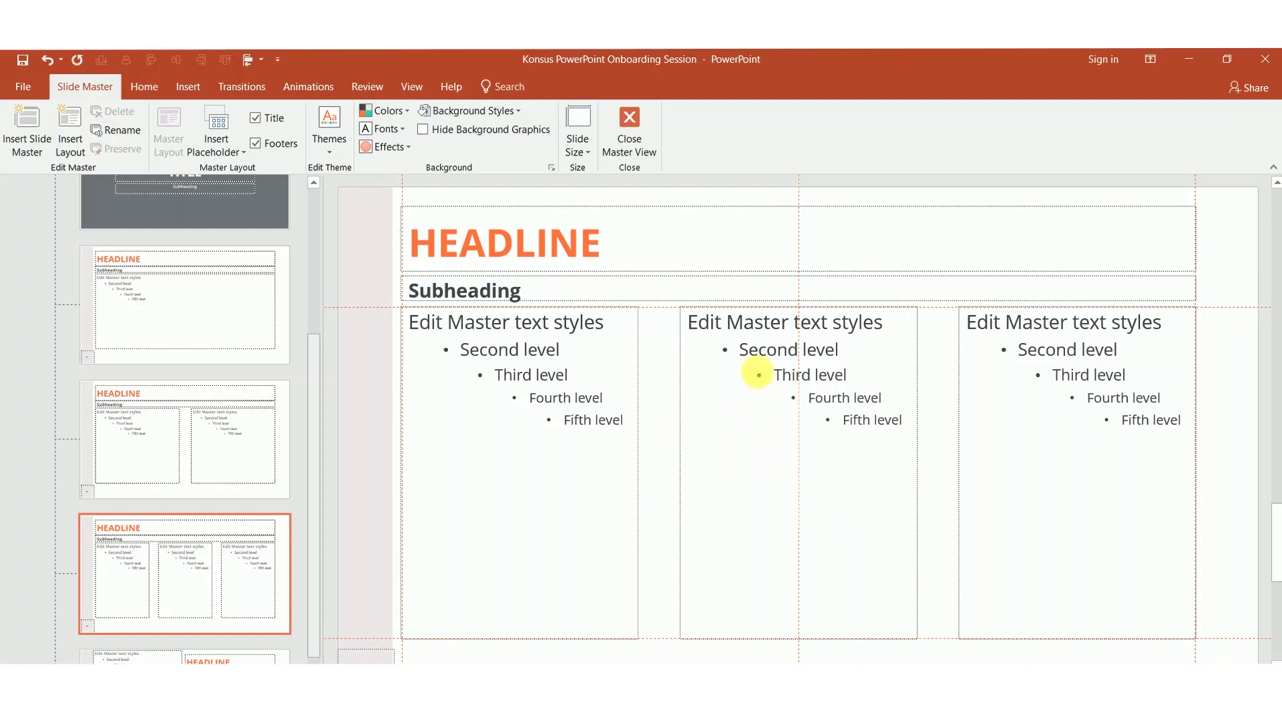
pyautogui.moveTo(800, 249); pyautogui.dragTo(638, 262)
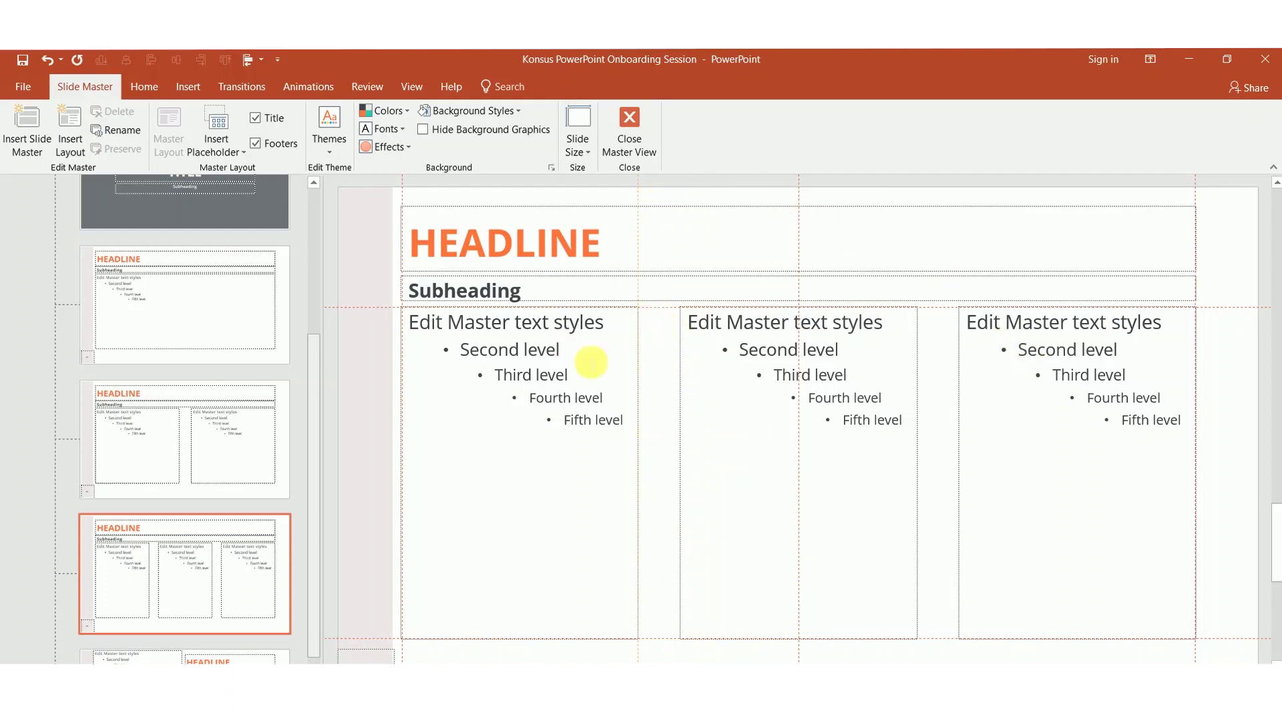
pyautogui.scroll(-1, 235, 607)
pyautogui.click(236, 606)
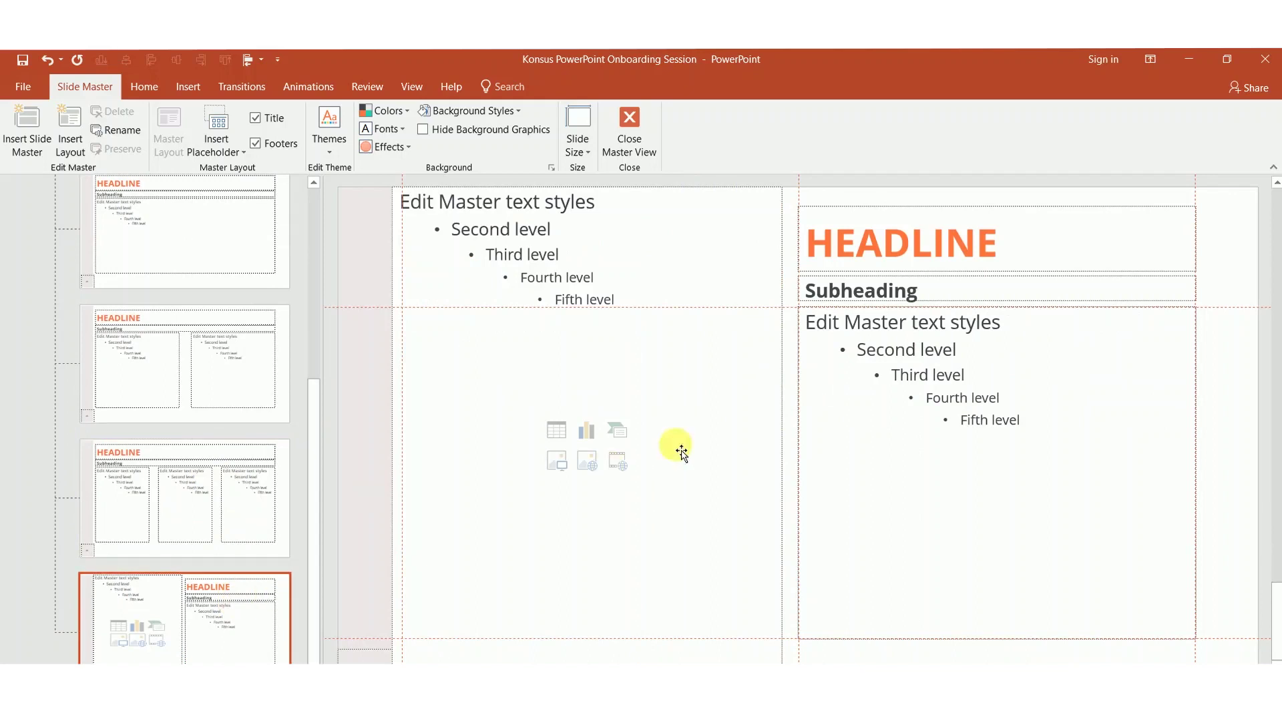
# Step: Fill the large left placeholder with light grey
pyautogui.click(783, 285)
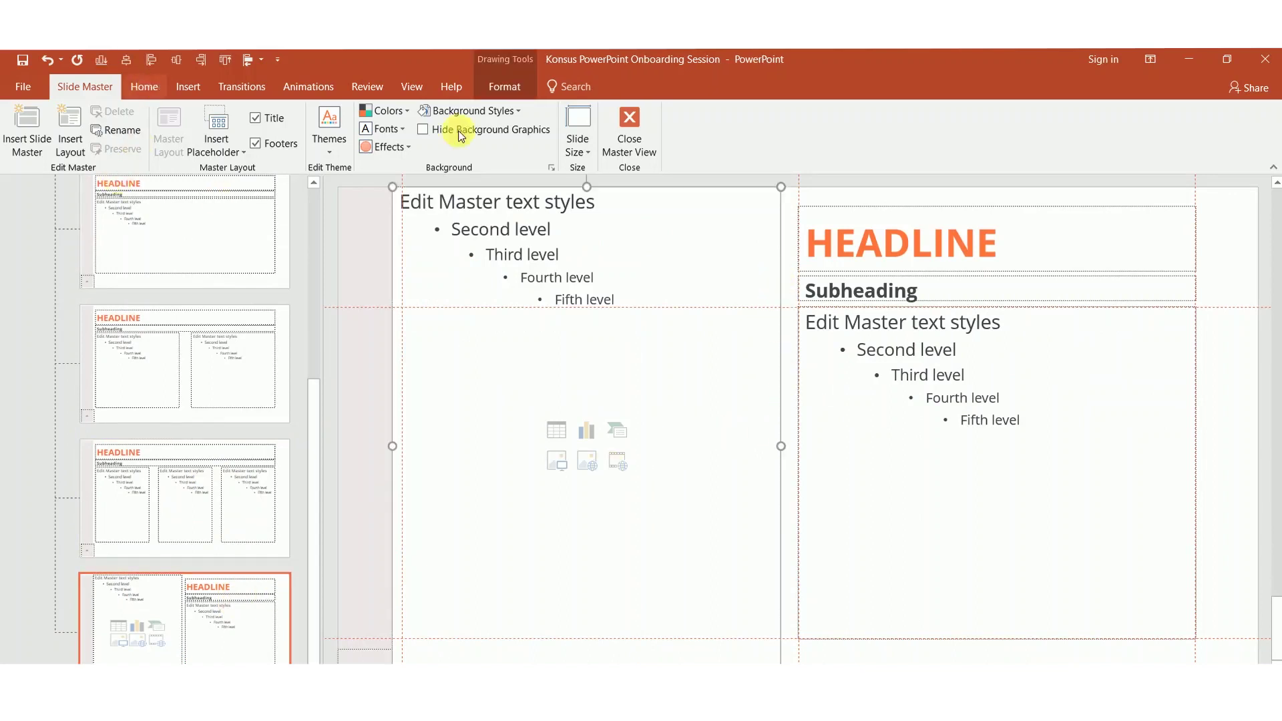
pyautogui.scroll(-1, 460, 132)
pyautogui.click(872, 111)
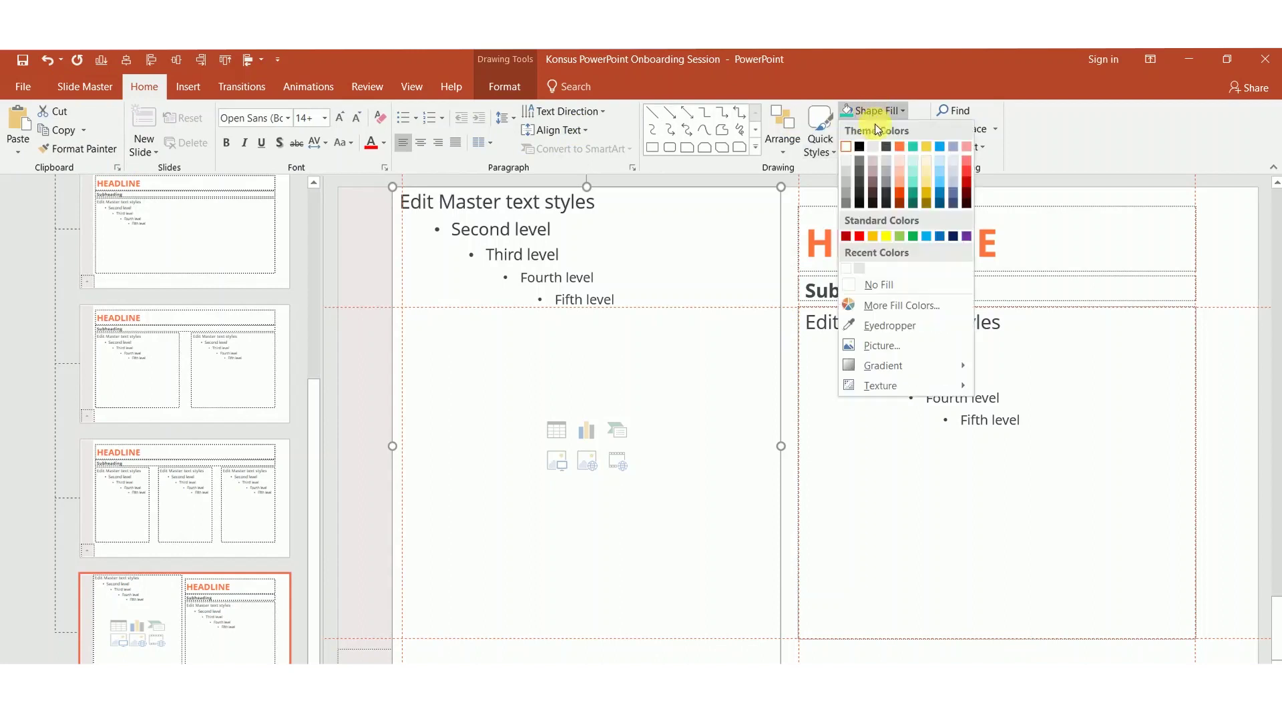
pyautogui.click(872, 146)
pyautogui.press('Escape')
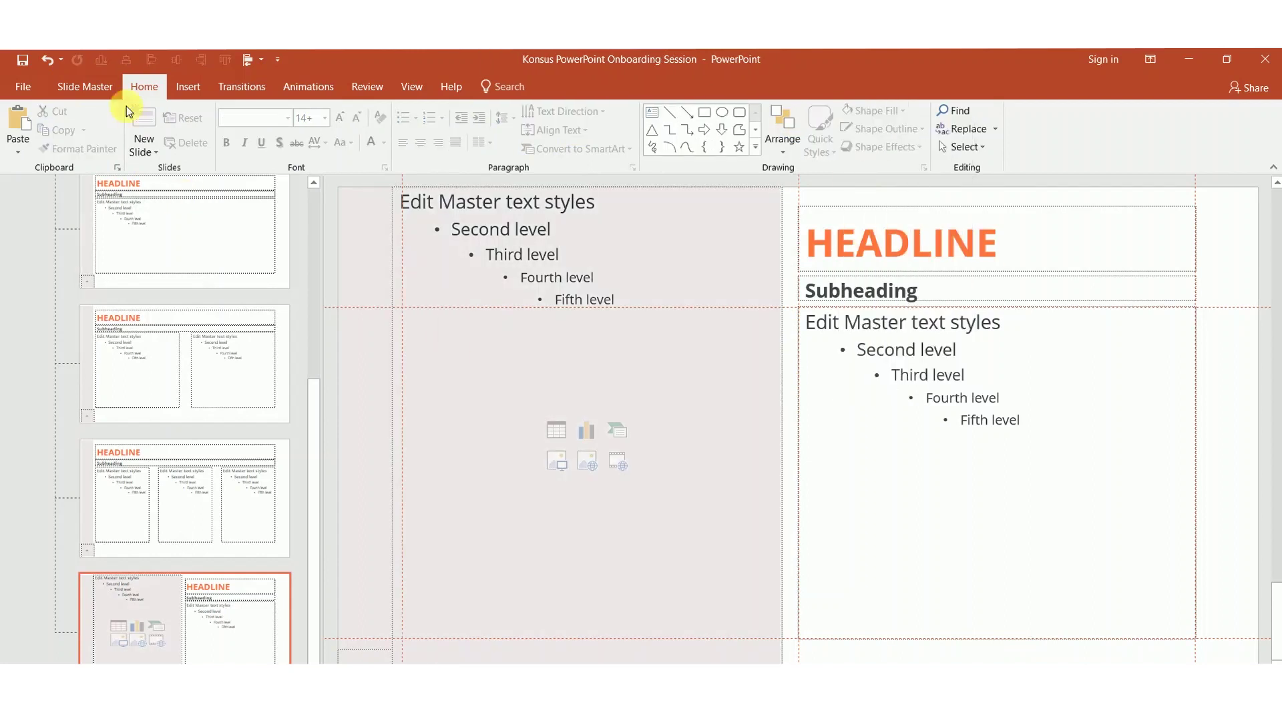
# Step: Choose a Chart placeholder from Insert Placeholder on the Slide Master tab
pyautogui.click(96, 94)
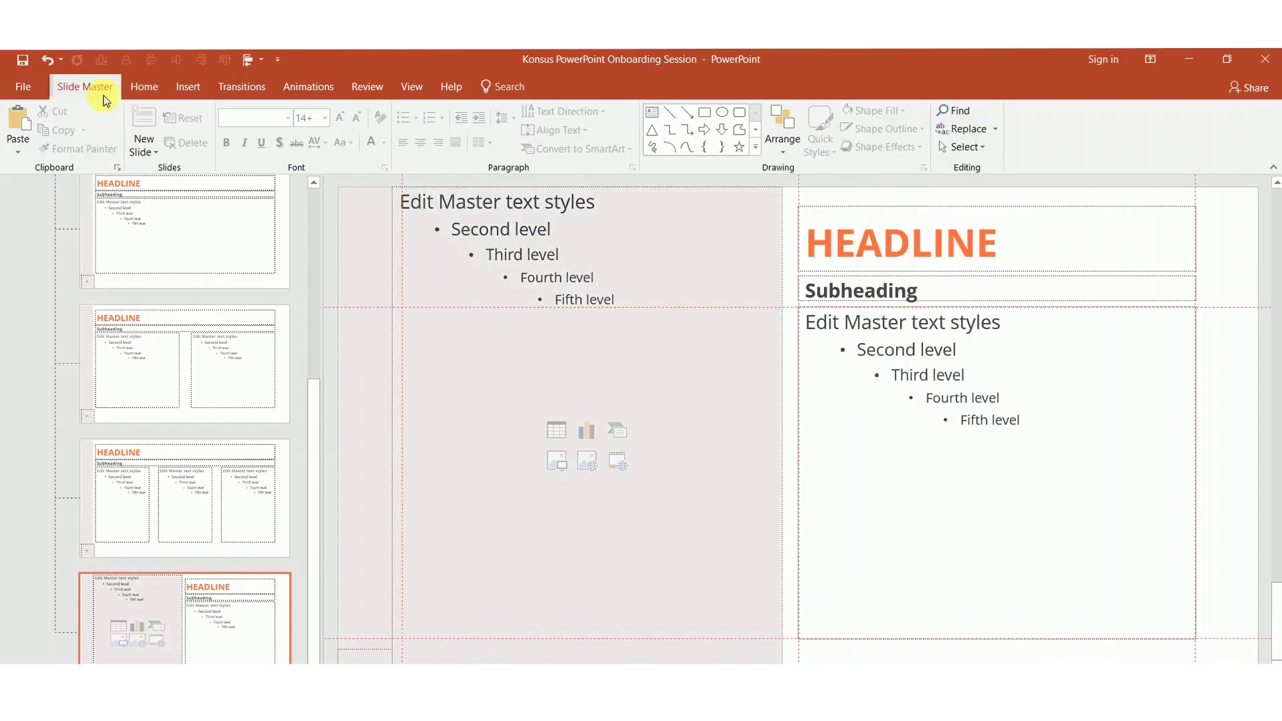
pyautogui.click(228, 150)
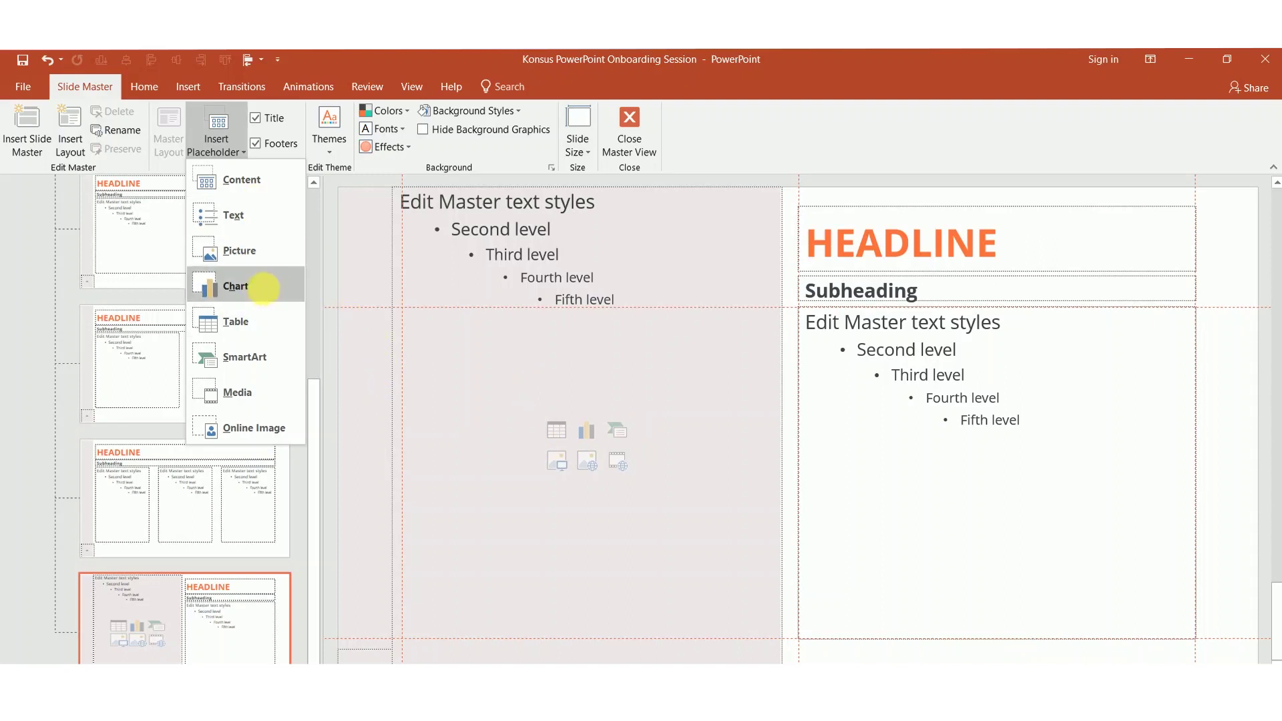
pyautogui.click(254, 286)
# Step: Draw the Chart placeholder under the right-hand text, keep the text placeholder, and close Master View
pyautogui.moveTo(822, 398); pyautogui.dragTo(1102, 481)
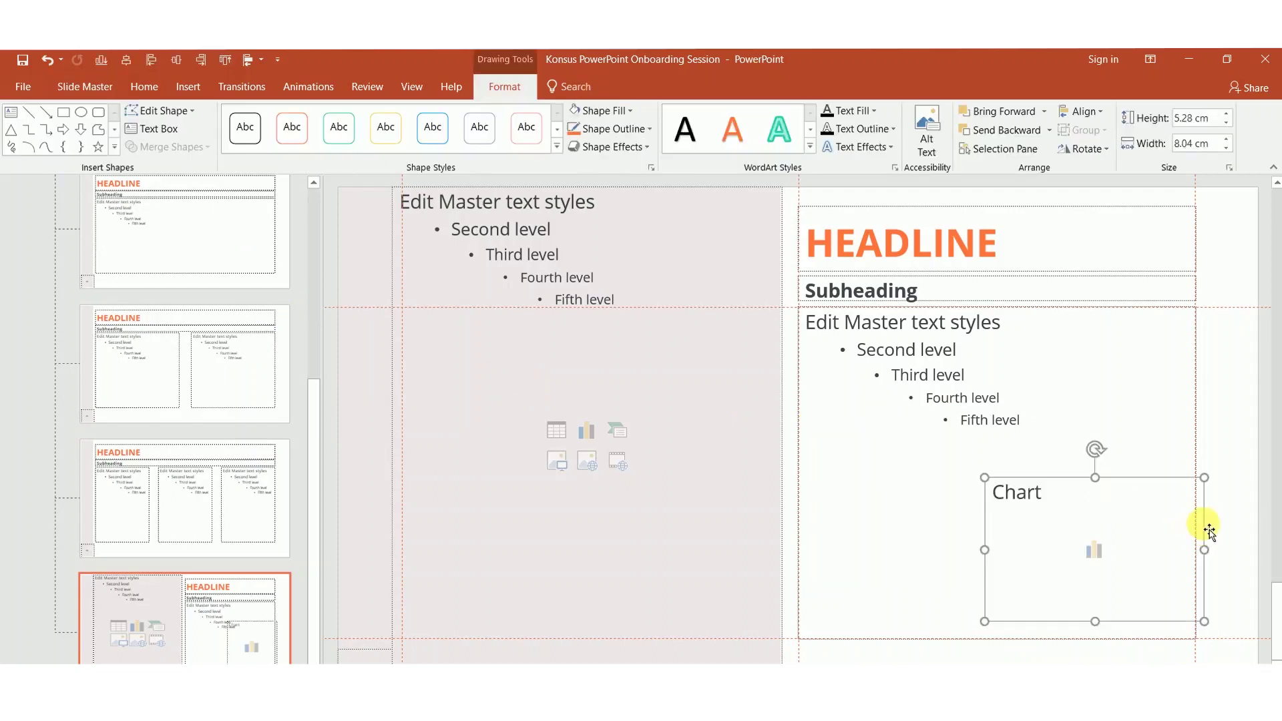
pyautogui.moveTo(1182, 525); pyautogui.dragTo(1111, 521)
pyautogui.click(991, 414)
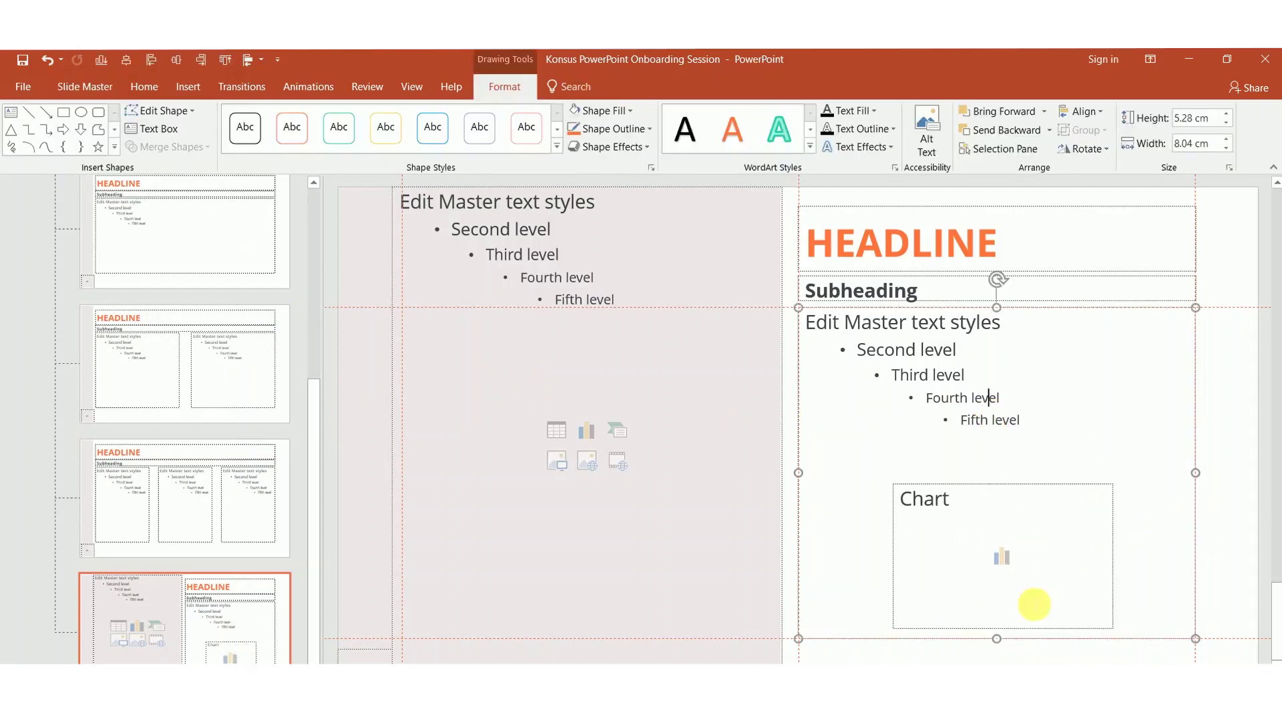
pyautogui.click(996, 640)
pyautogui.press('Delete')
pyautogui.hotkey('ctrl', 'z')
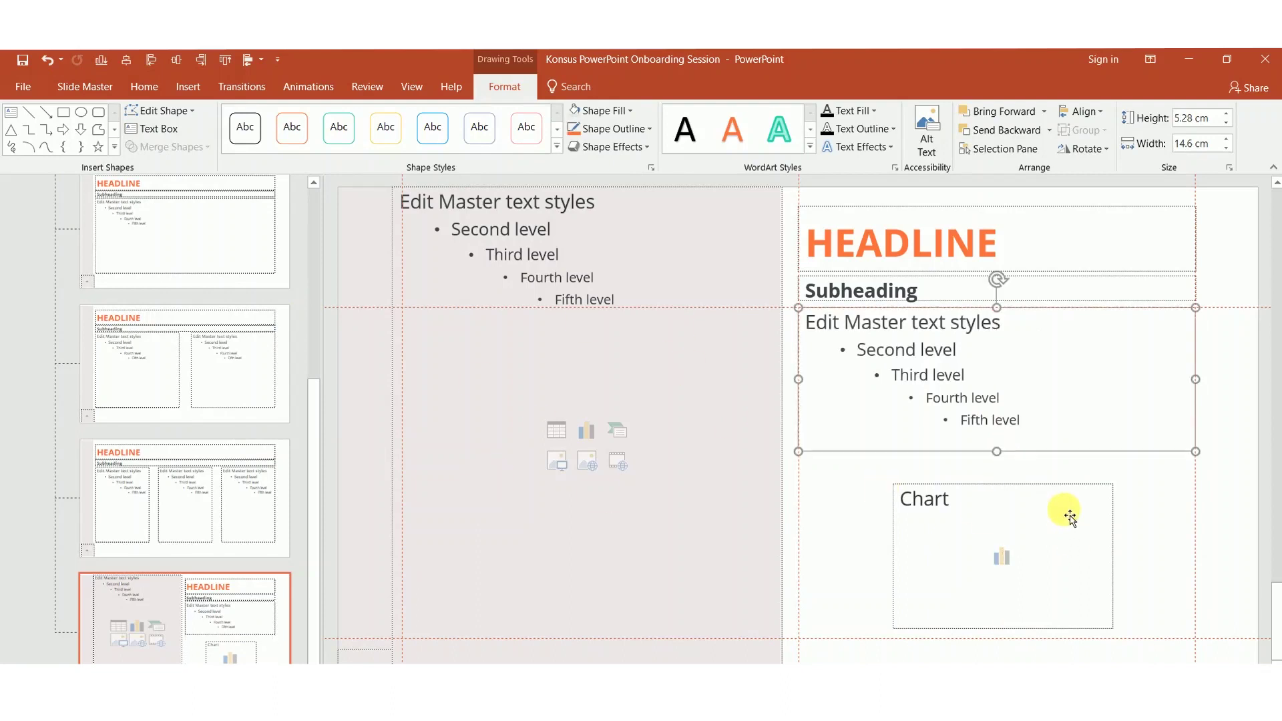
pyautogui.click(1053, 484)
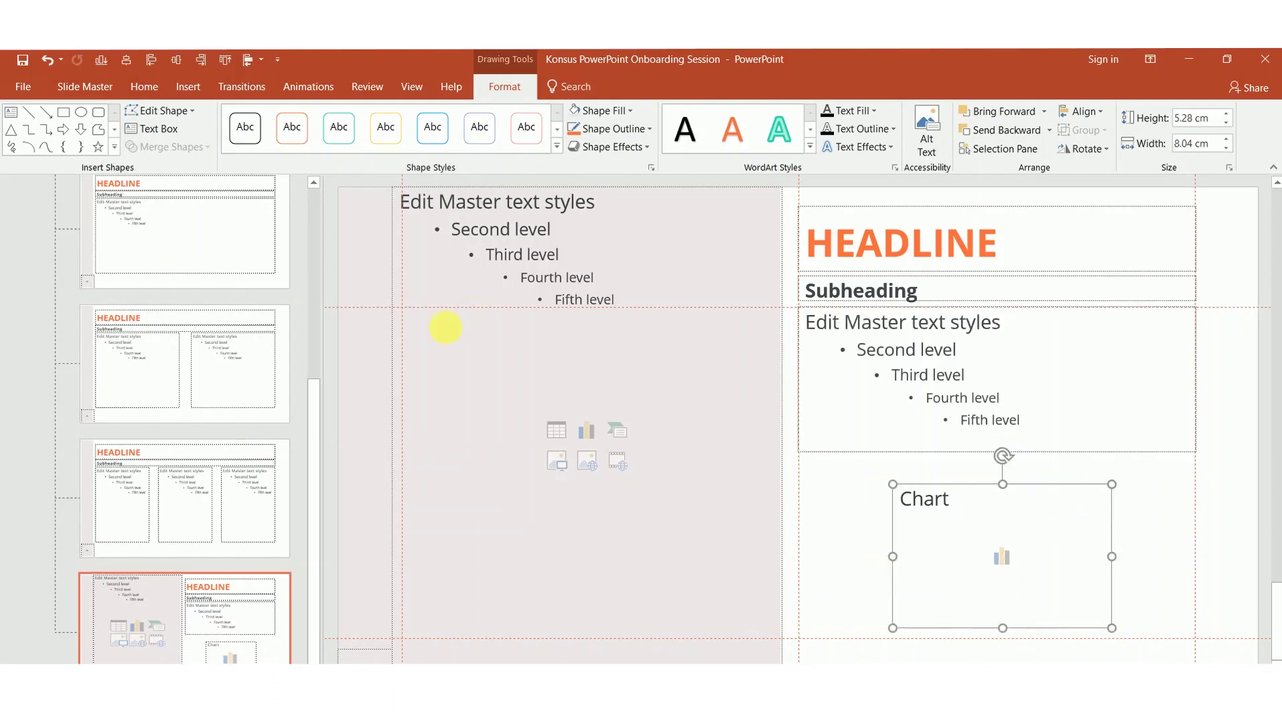
pyautogui.click(85, 86)
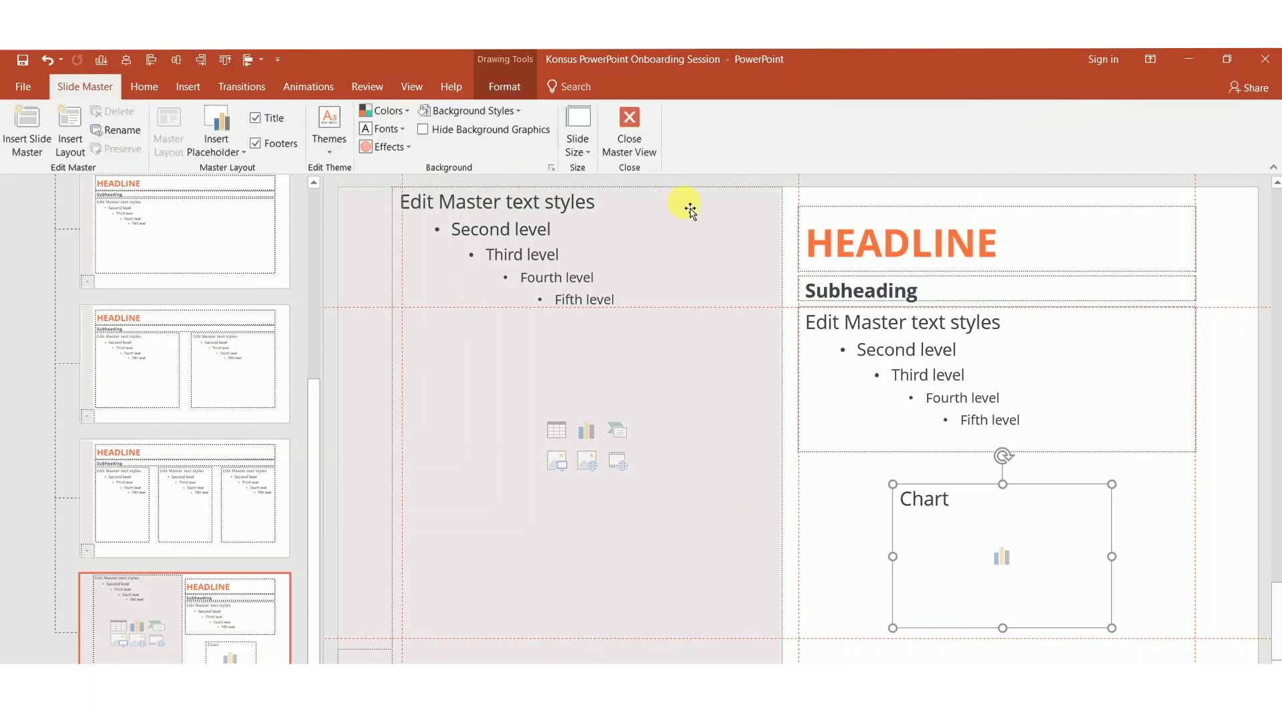
pyautogui.click(642, 144)
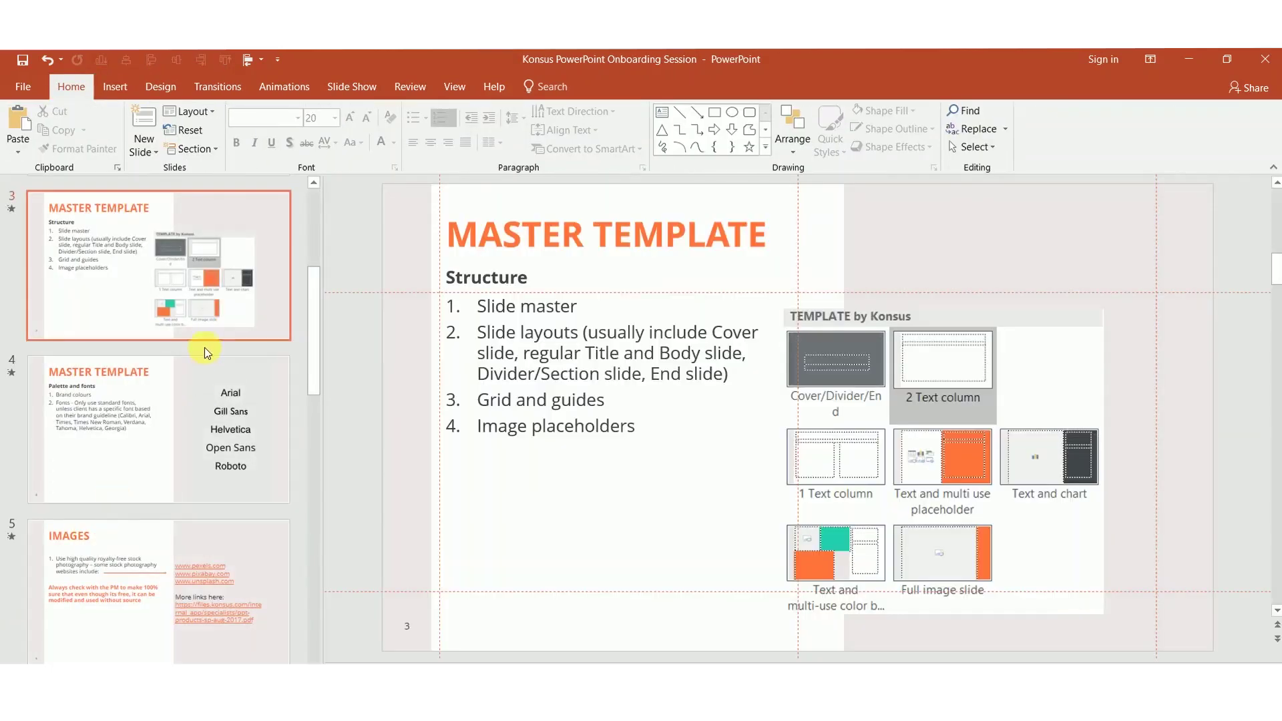
# Step: Insert a new slide 4 after slide 3 with the grey-area-and-chart layout
pyautogui.rightClick(204, 347)
pyautogui.click(246, 404)
pyautogui.rightClick(225, 403)
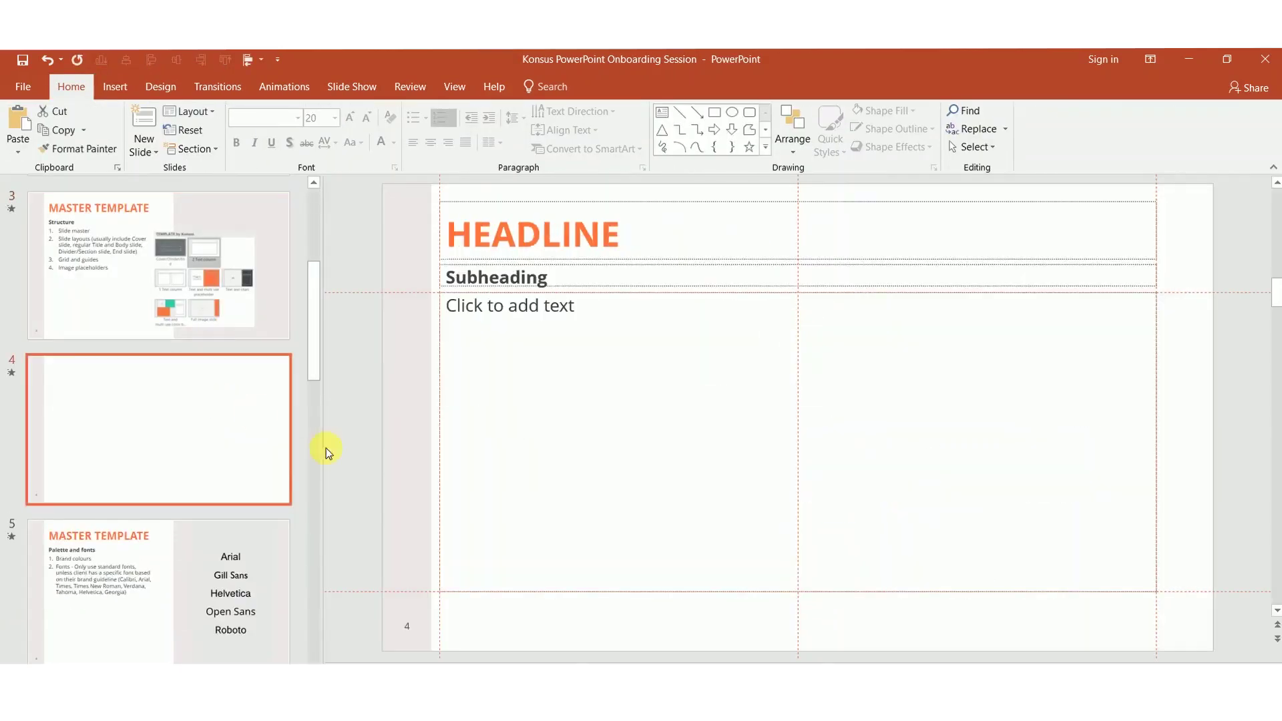
pyautogui.moveTo(331, 628)
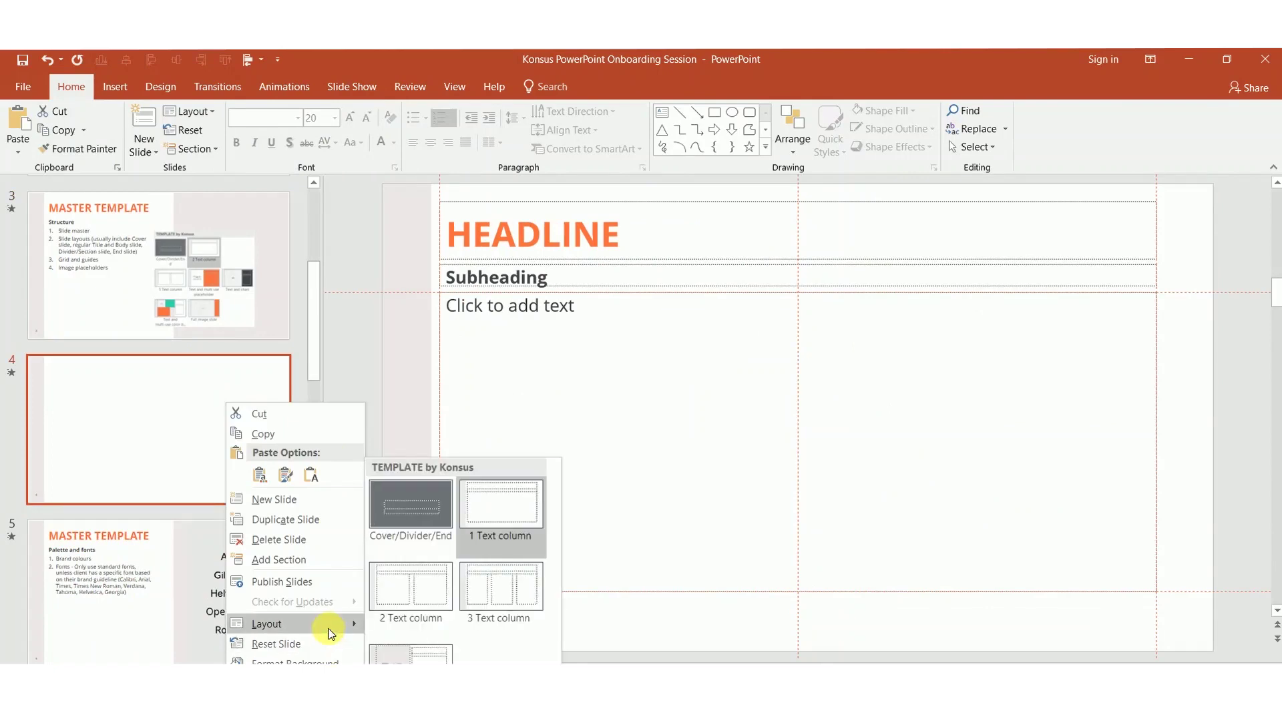
pyautogui.click(411, 654)
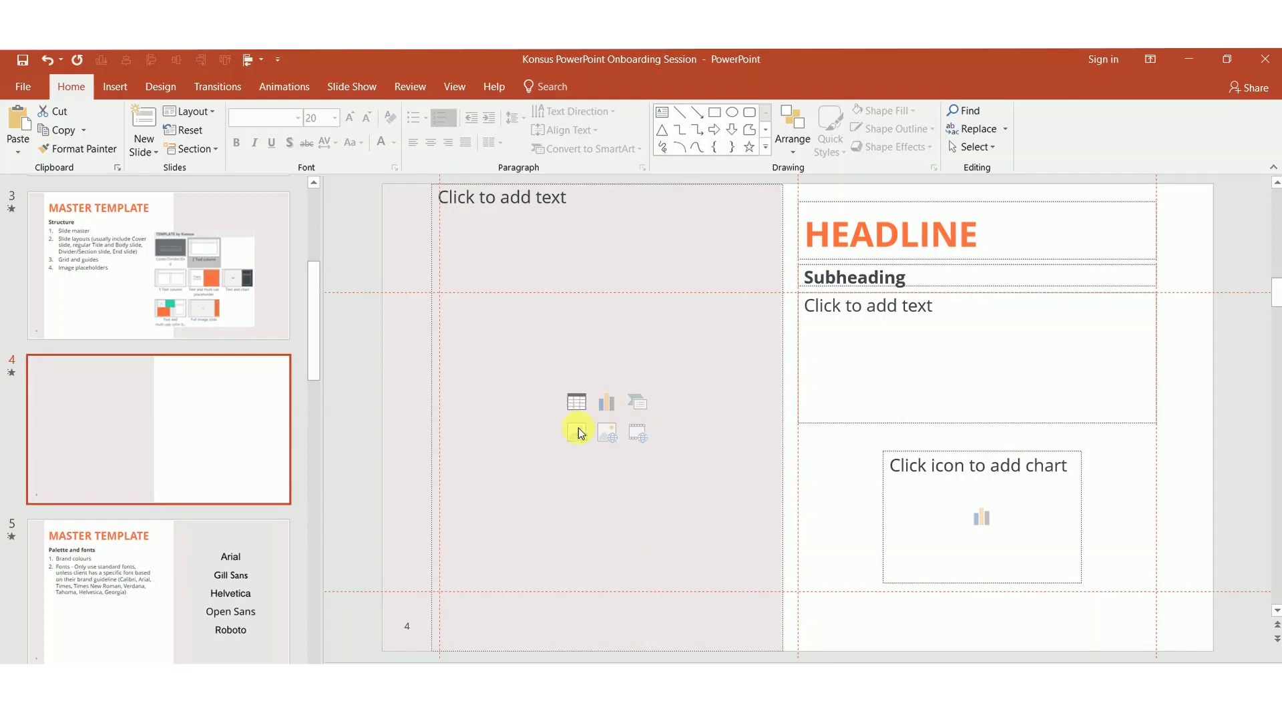
# Step: Open the Insert Chart dialog from slide 4's left placeholder
pyautogui.click(606, 405)
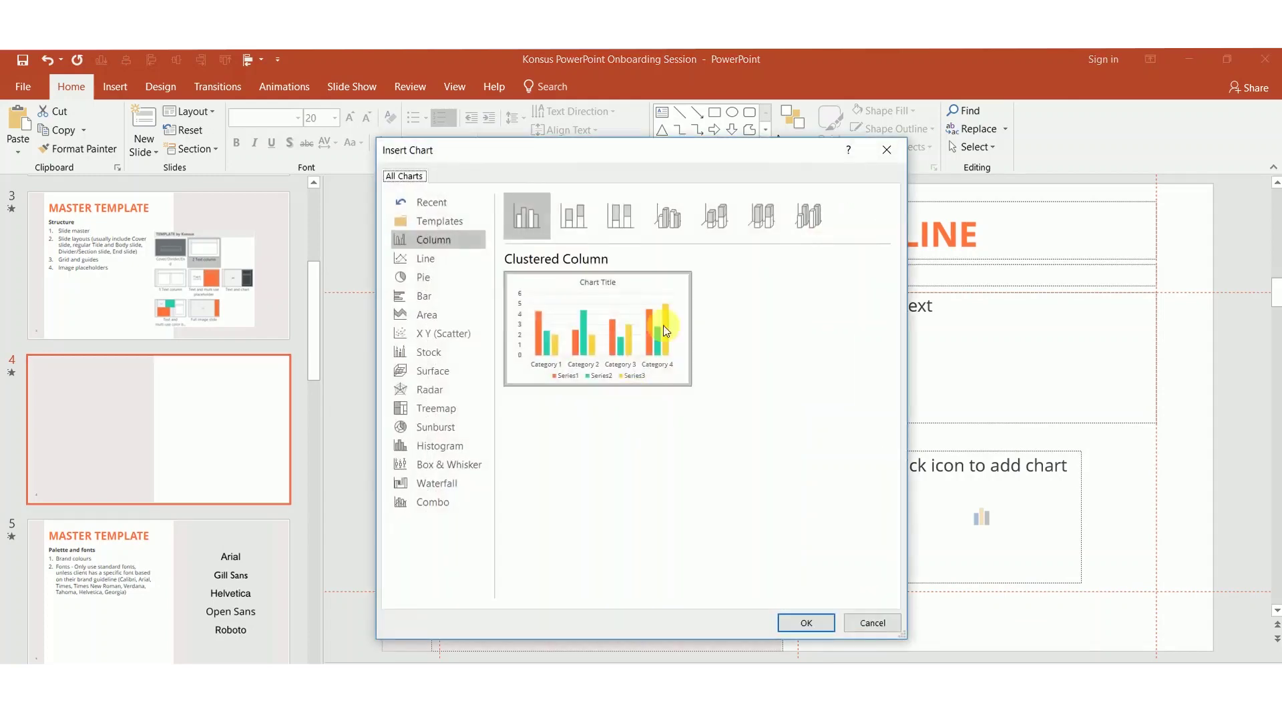
pyautogui.click(887, 151)
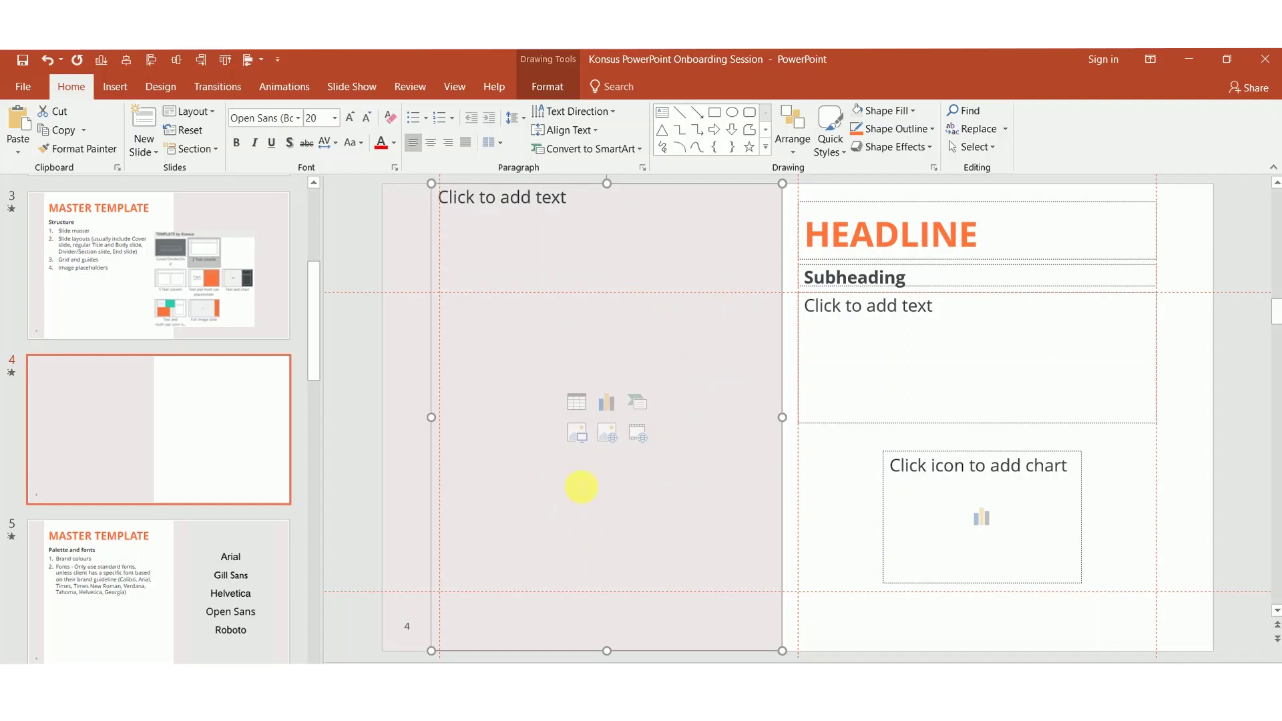
pyautogui.click(607, 402)
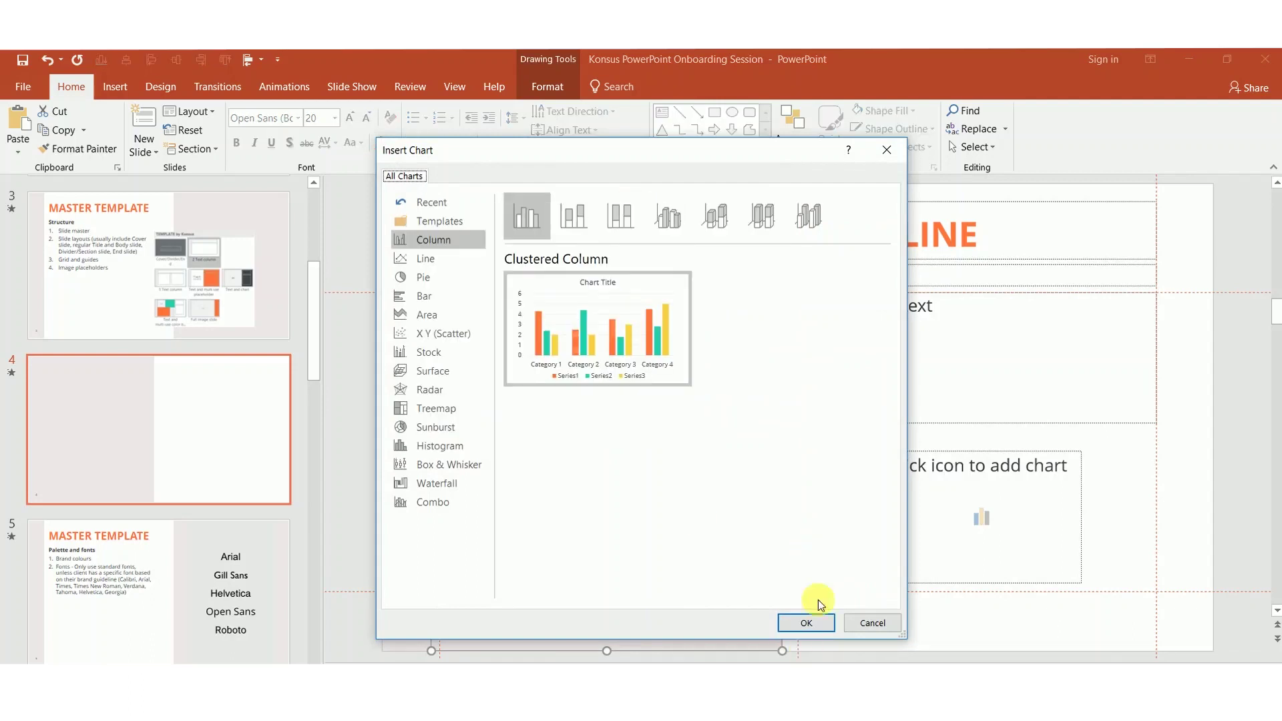
# Step: Insert a Clustered Column chart with the sample data and close its data sheet
pyautogui.click(806, 623)
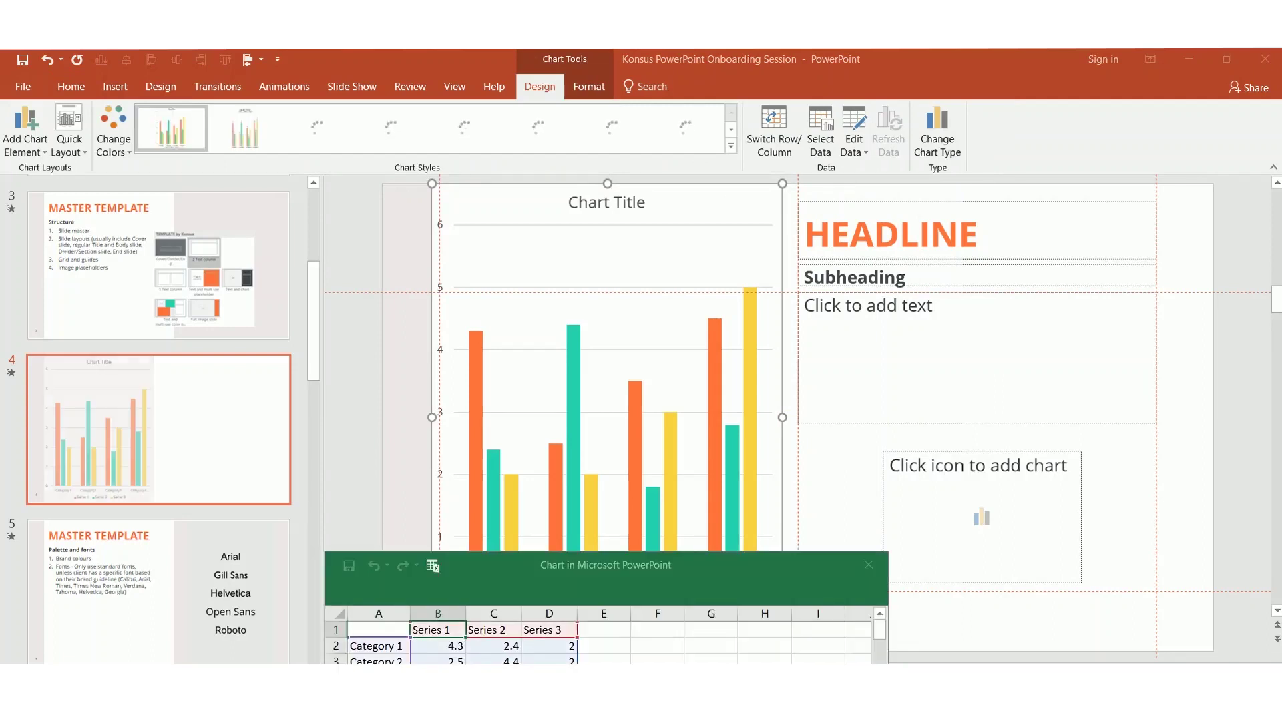
pyautogui.moveTo(740, 580); pyautogui.dragTo(1025, 331)
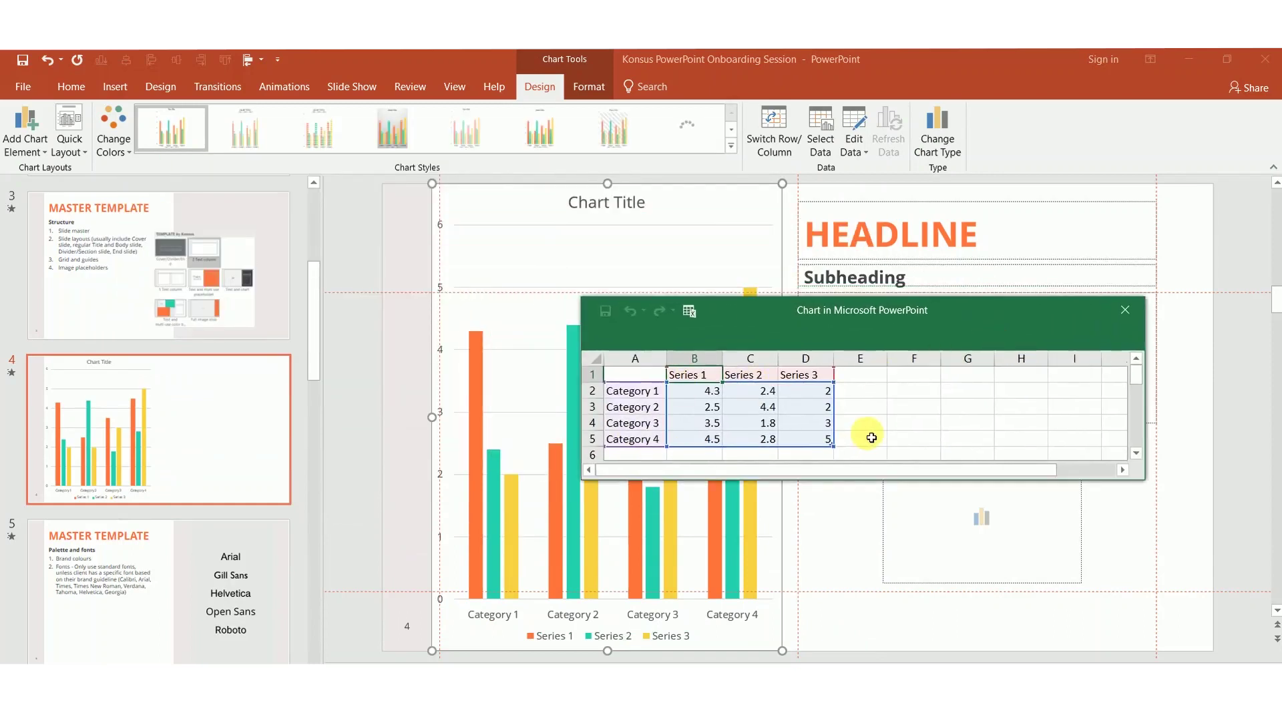
pyautogui.moveTo(870, 438); pyautogui.dragTo(967, 380)
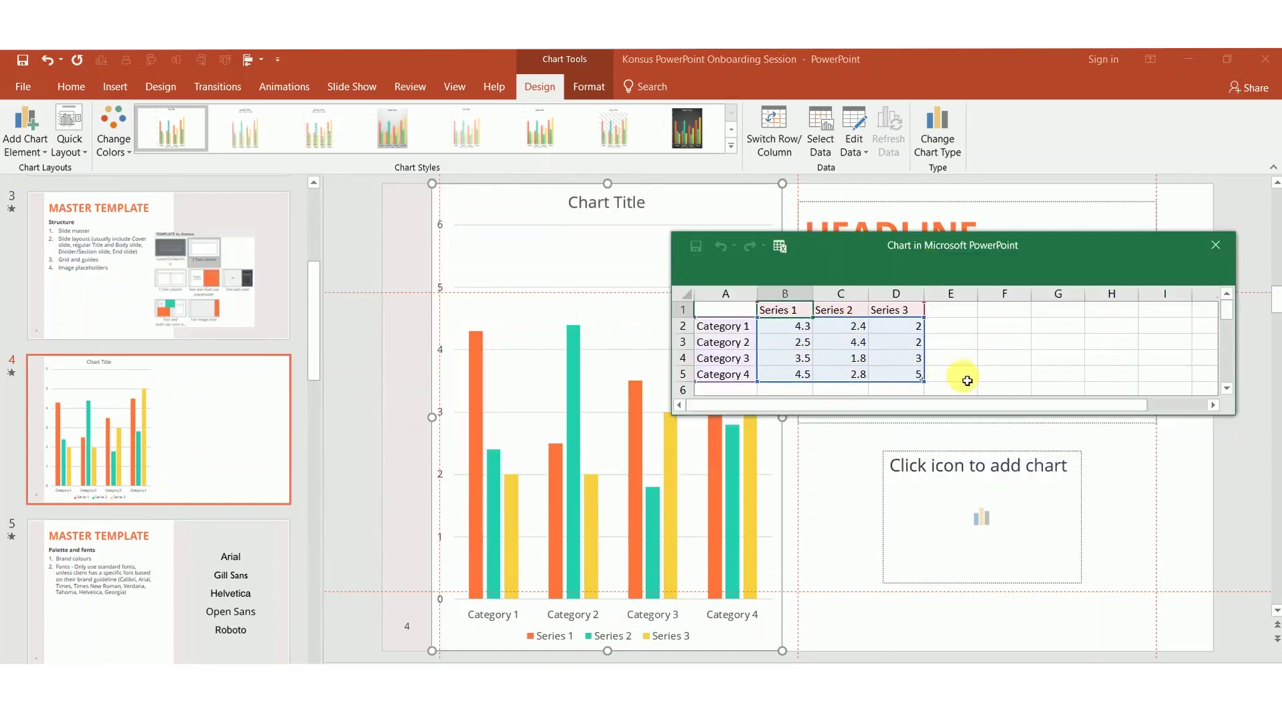
pyautogui.click(1229, 254)
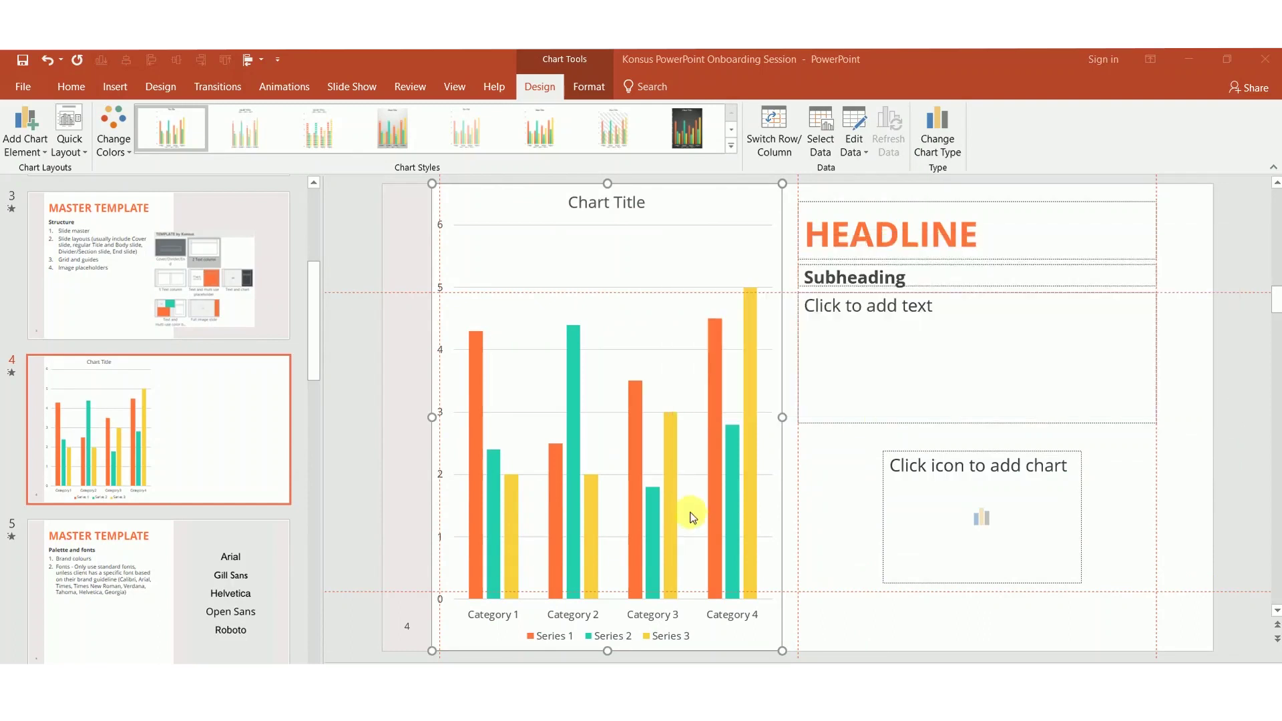
pyautogui.click(229, 438)
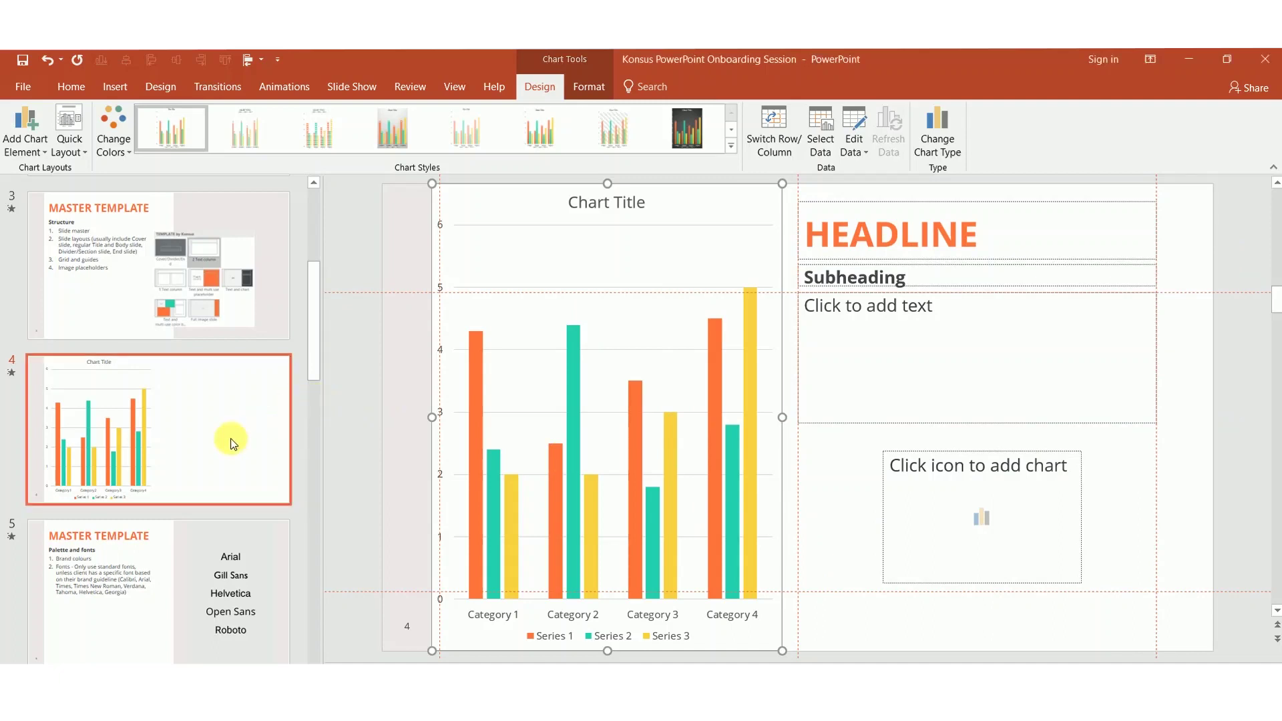
# Step: Insert a pie chart into the empty placeholder, close its data sheet, then undo it
pyautogui.click(982, 518)
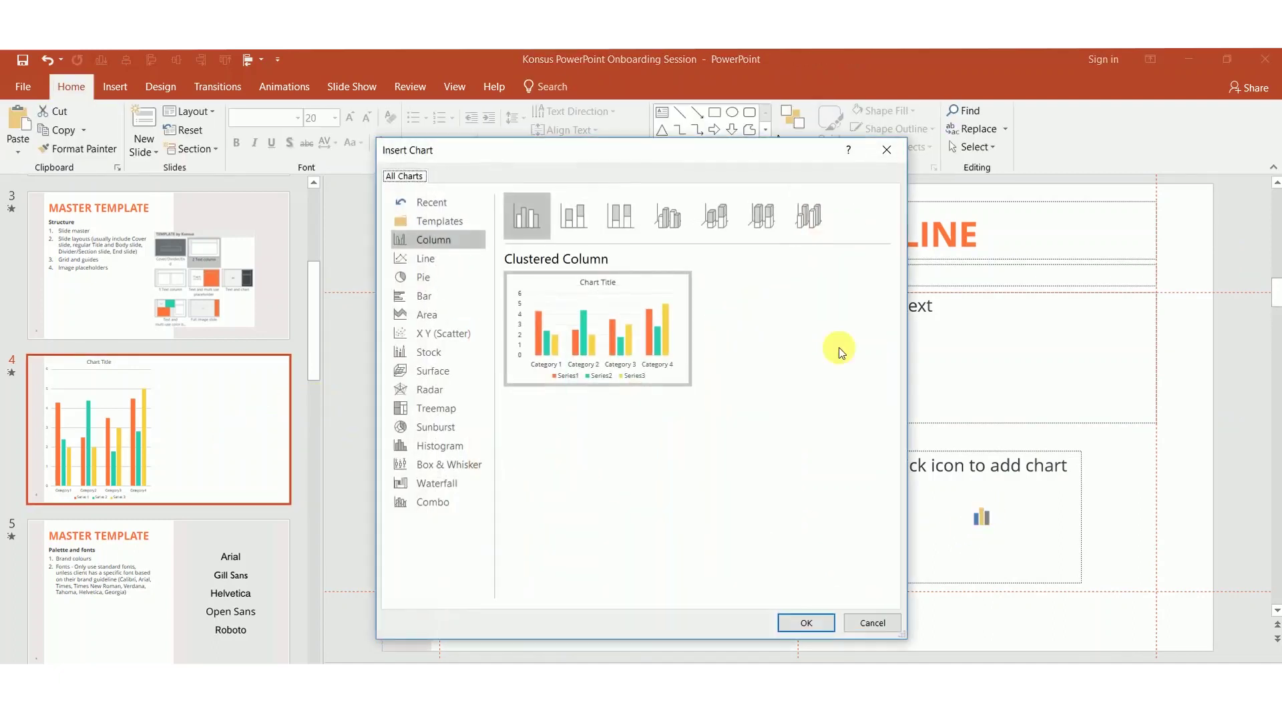
pyautogui.click(435, 278)
pyautogui.click(861, 625)
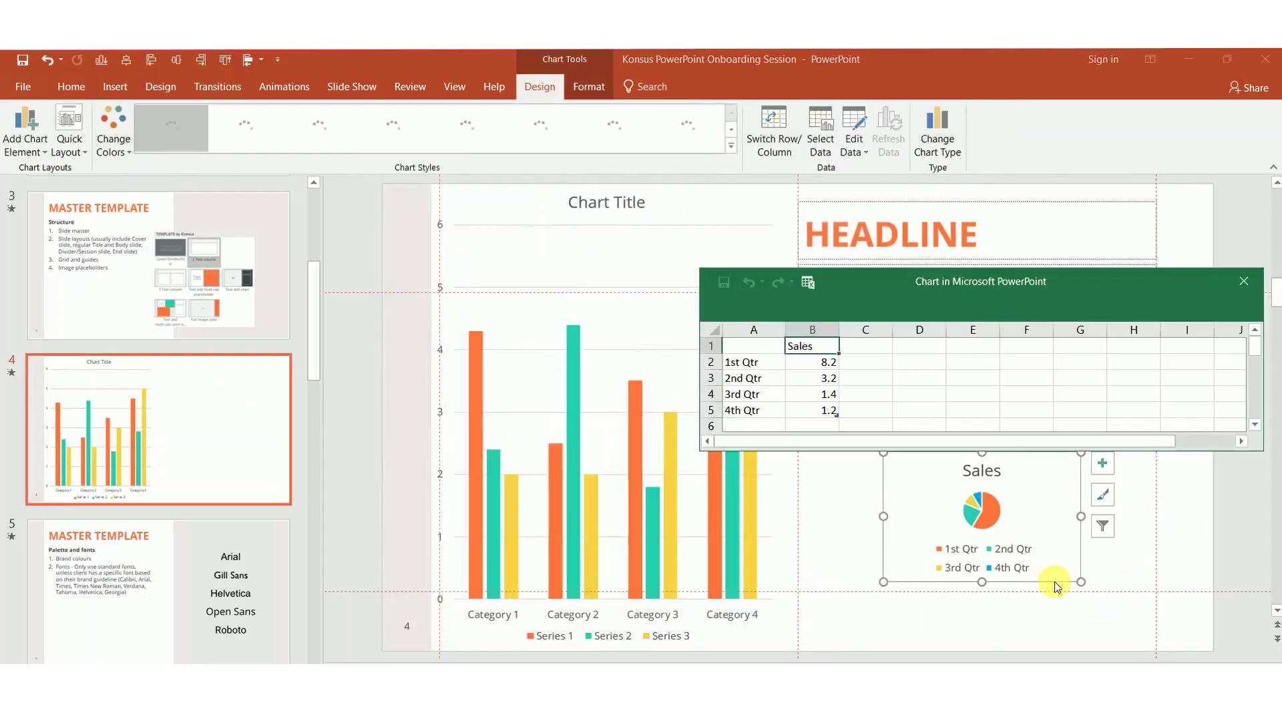
pyautogui.click(1243, 281)
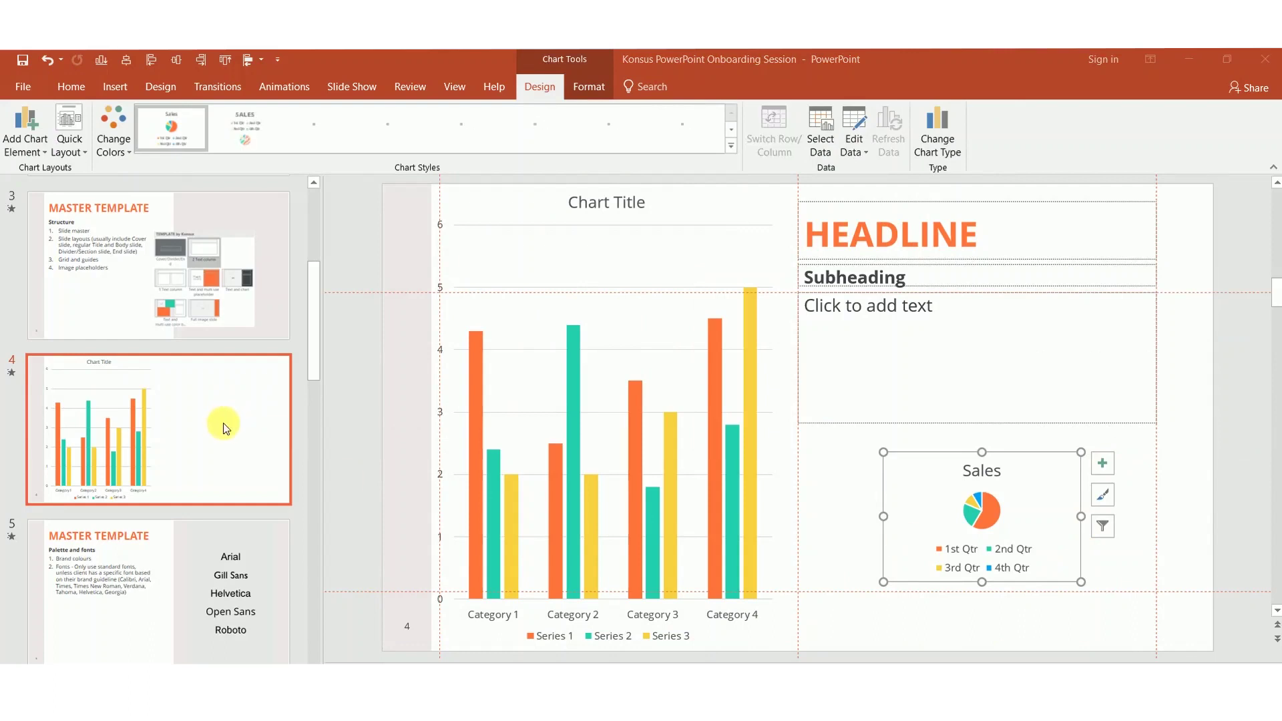
pyautogui.scroll(2, 260, 474)
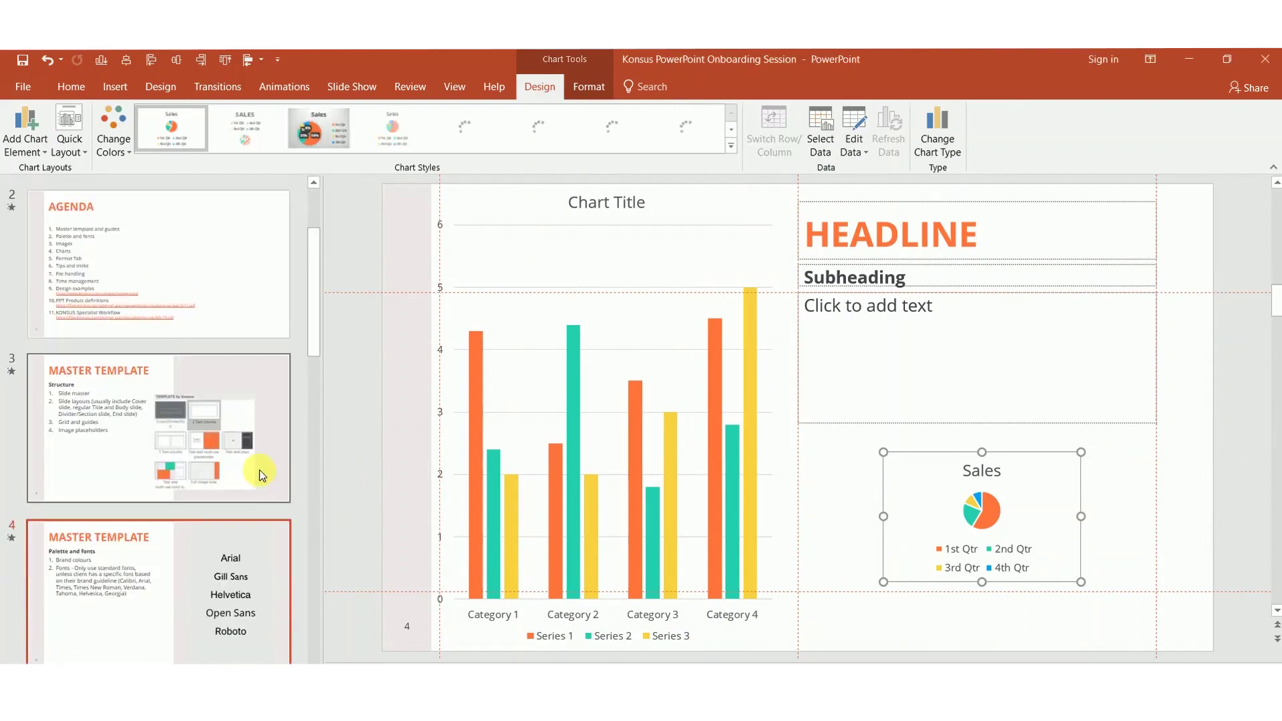
pyautogui.hotkey('ctrl', 'z')
pyautogui.hotkey('ctrl', 'z')
# Step: Switch to Slide Master view and browse the layouts, undoing a stray change on the three-content layout
pyautogui.scroll(2, 260, 474)
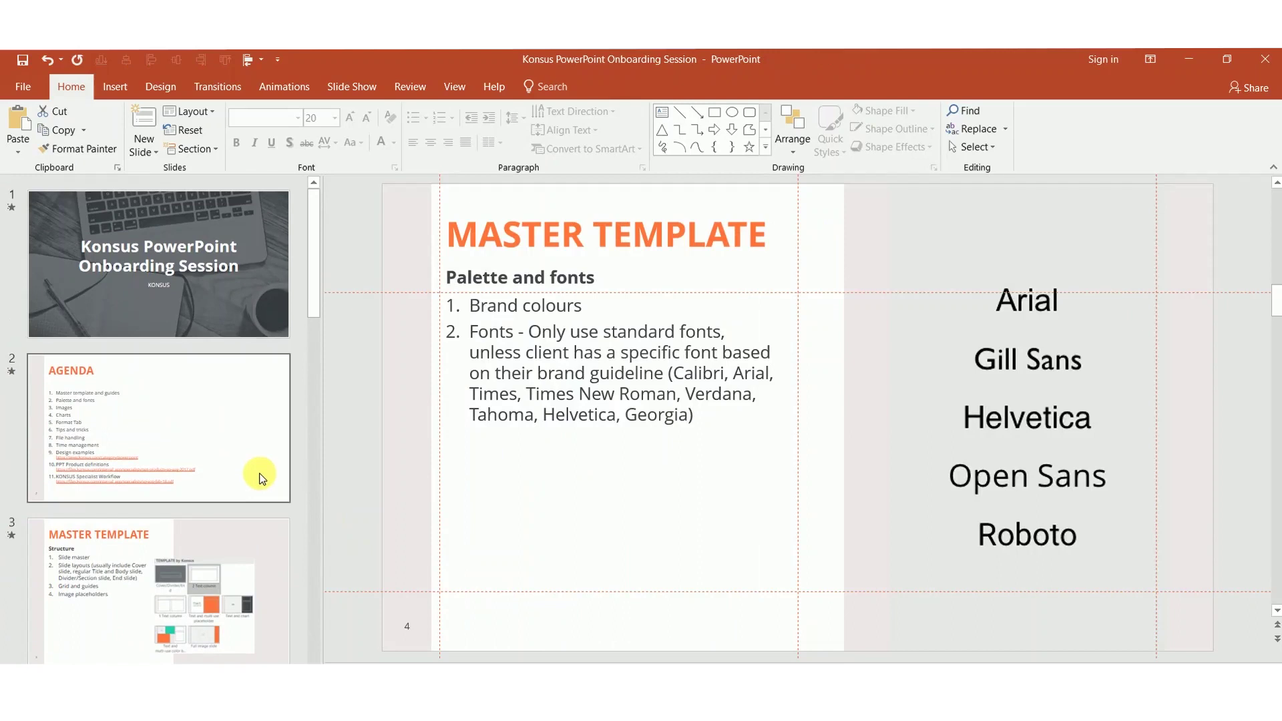
pyautogui.click(457, 87)
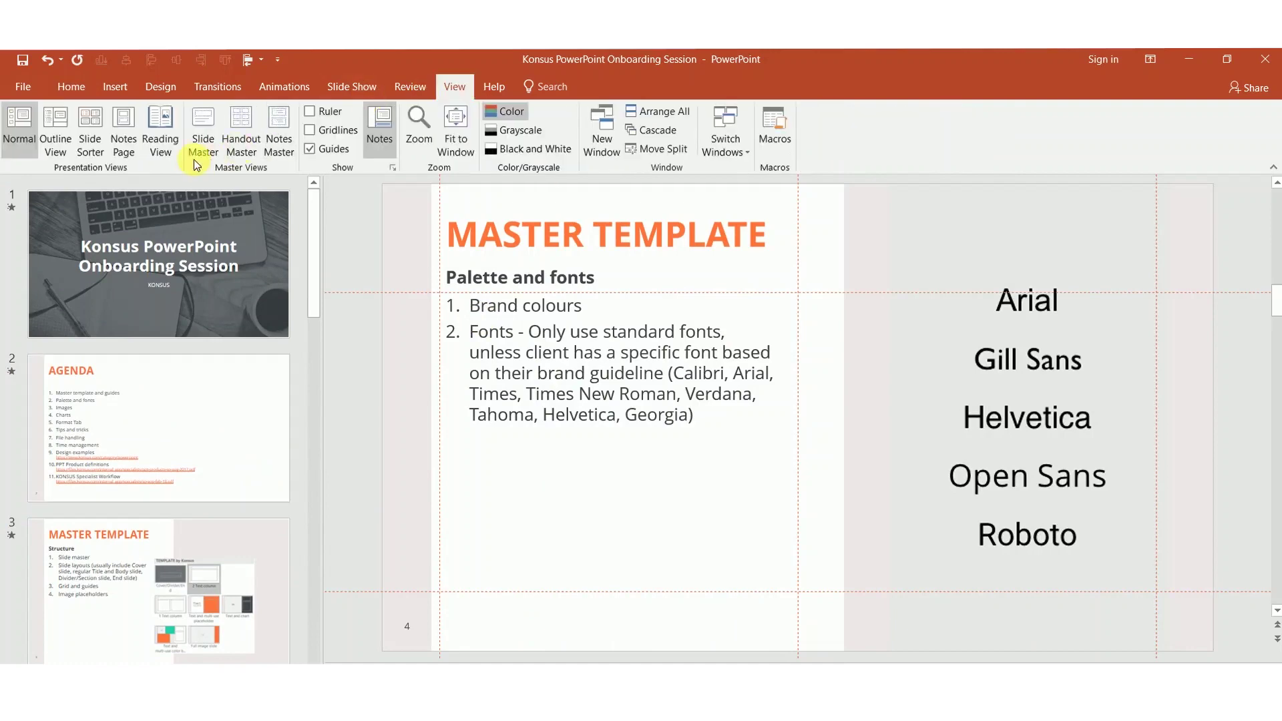
pyautogui.click(196, 160)
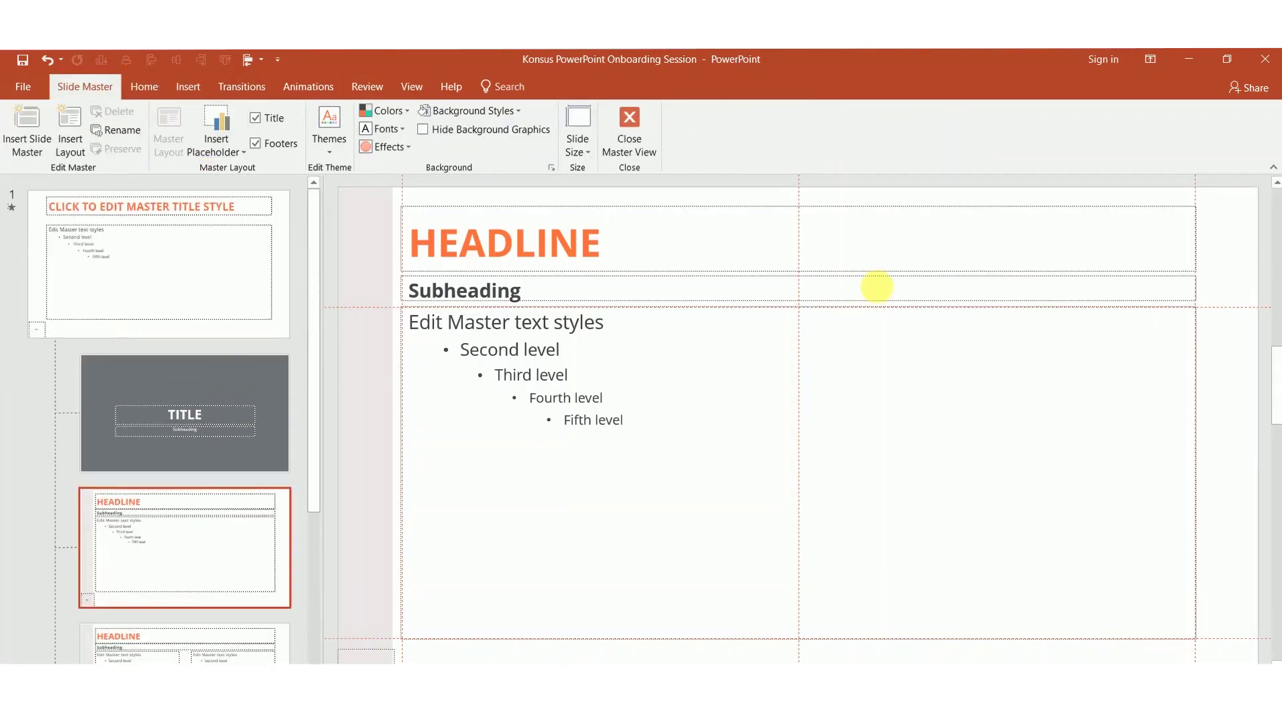
pyautogui.scroll(-1, 366, 478)
pyautogui.scroll(1, 366, 478)
pyautogui.scroll(-2, 237, 494)
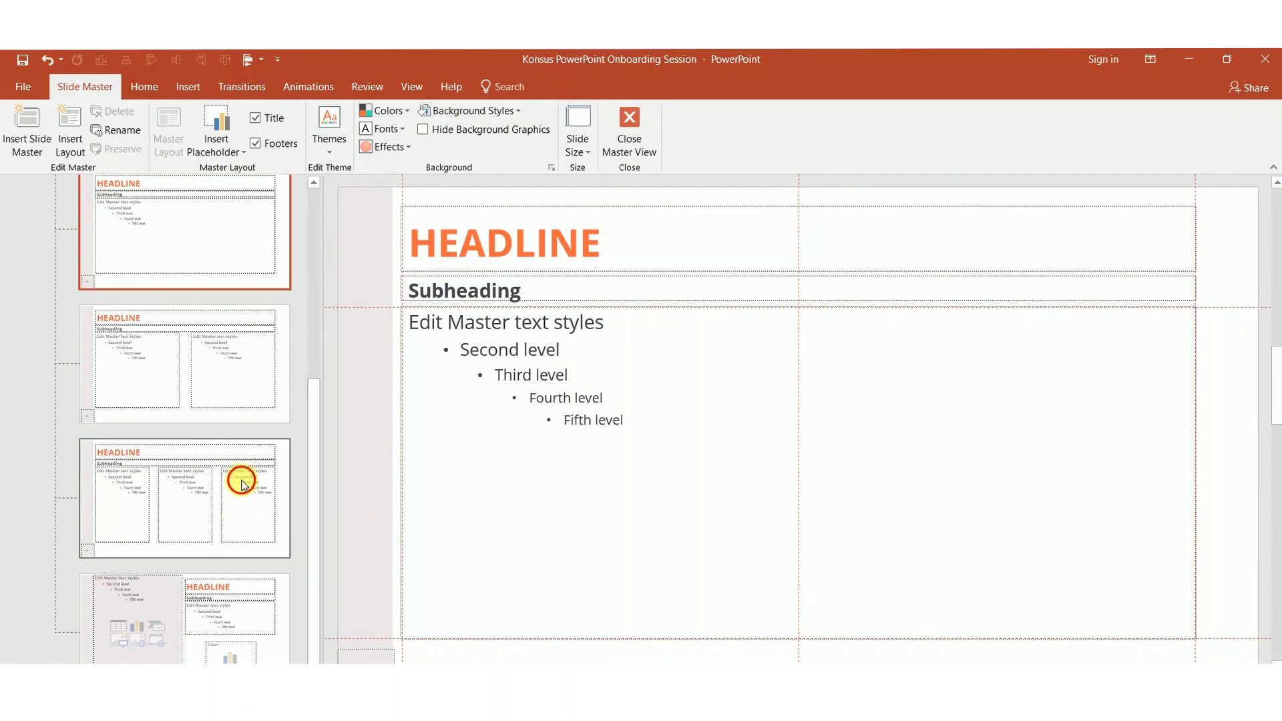
pyautogui.click(242, 482)
pyautogui.hotkey('ctrl', 'z')
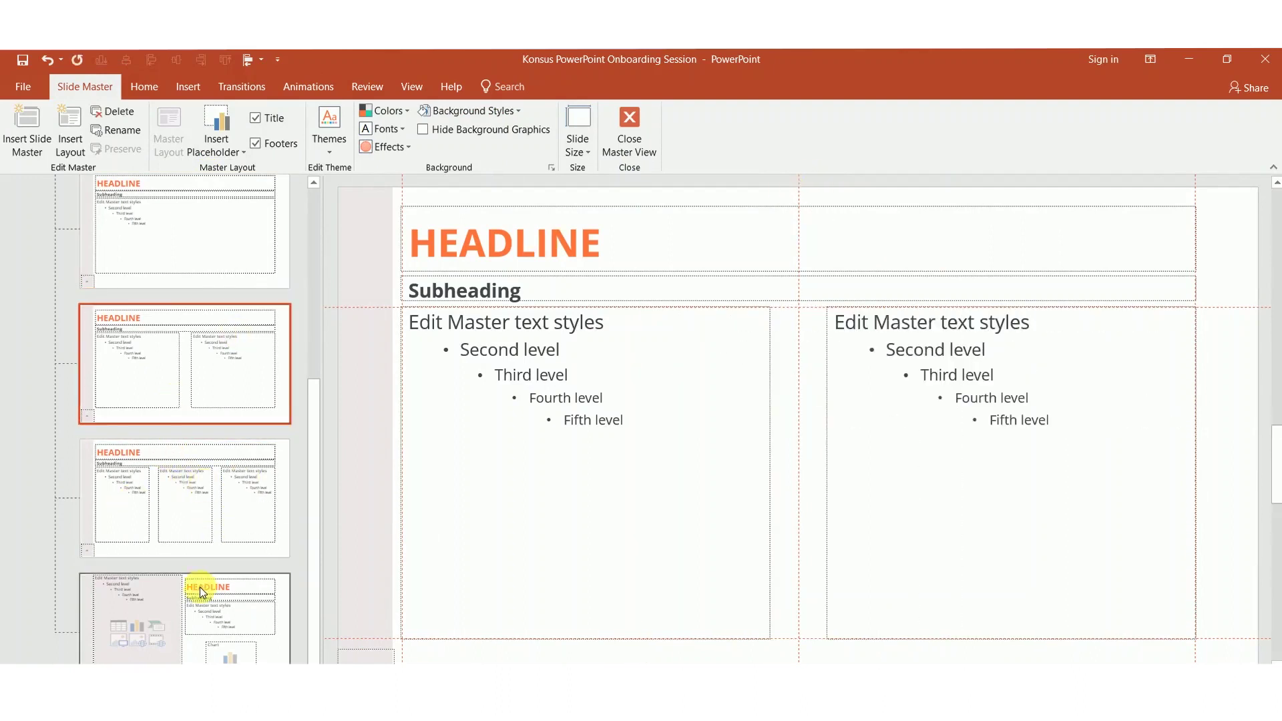
# Step: In the text-and-chart layout, delete the Chart placeholder and stretch the text placeholder down to the slide bottom
pyautogui.click(238, 609)
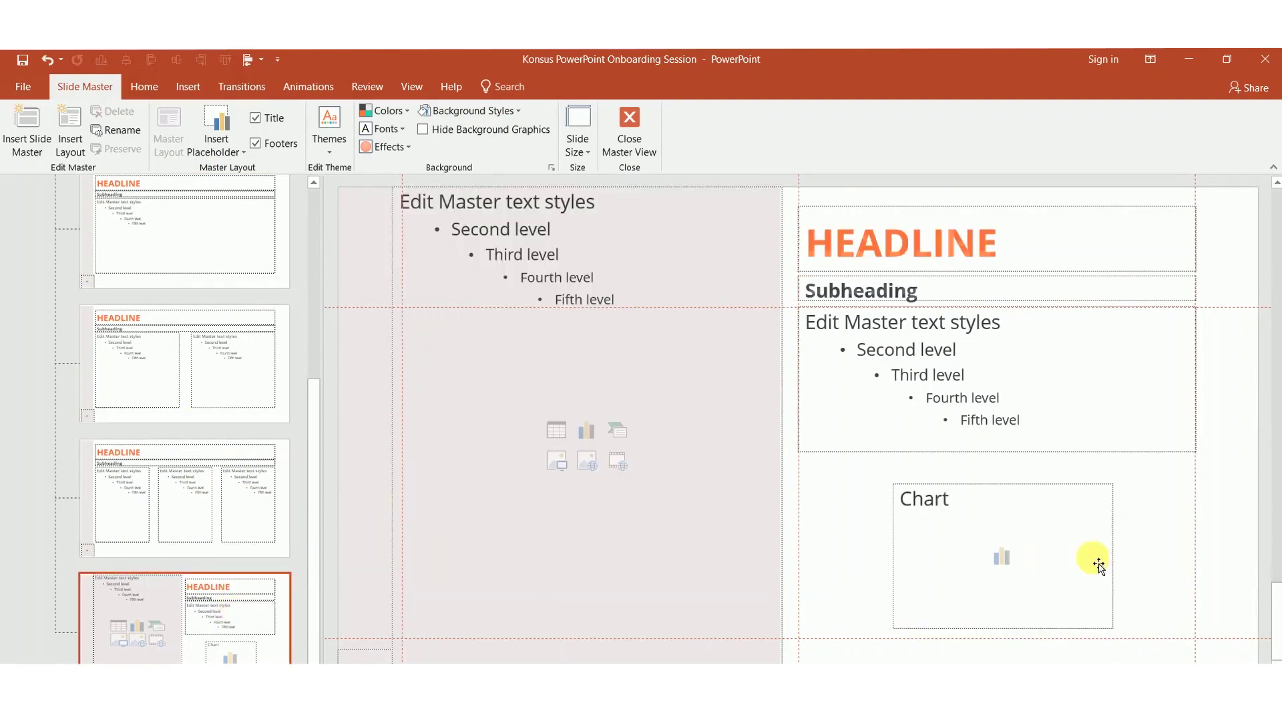
pyautogui.click(1110, 544)
pyautogui.press('Delete')
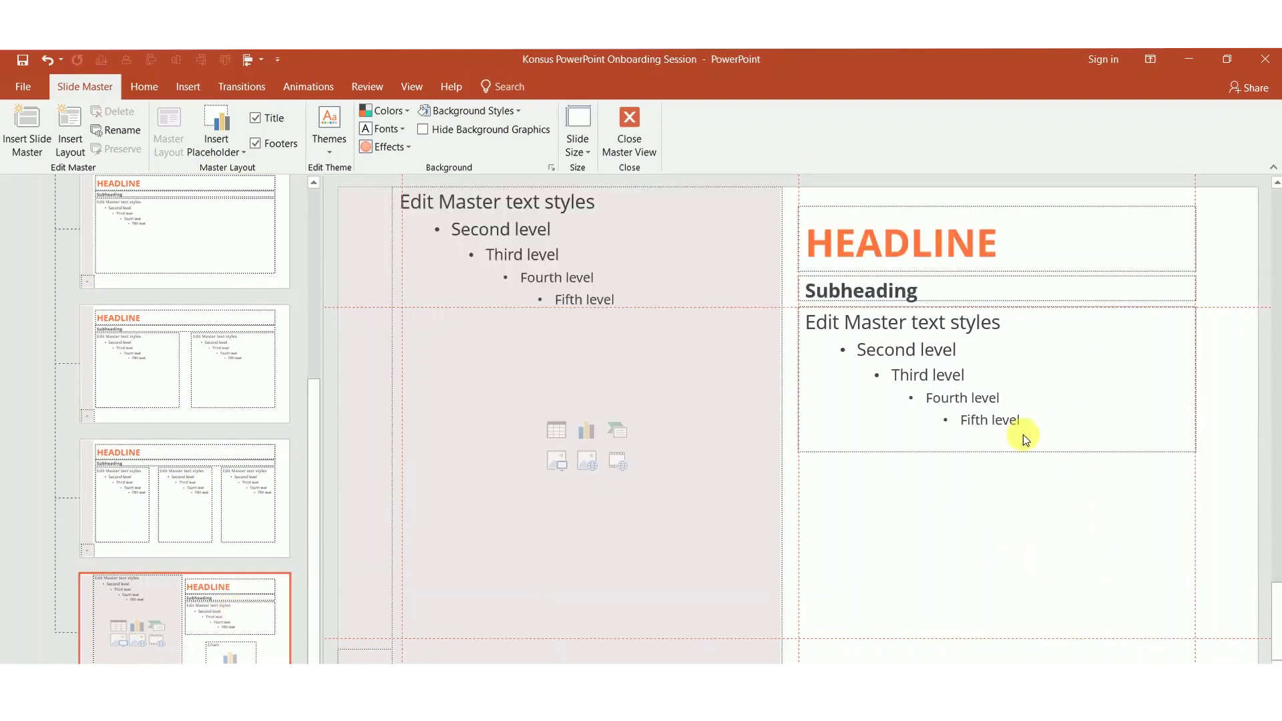
pyautogui.click(991, 450)
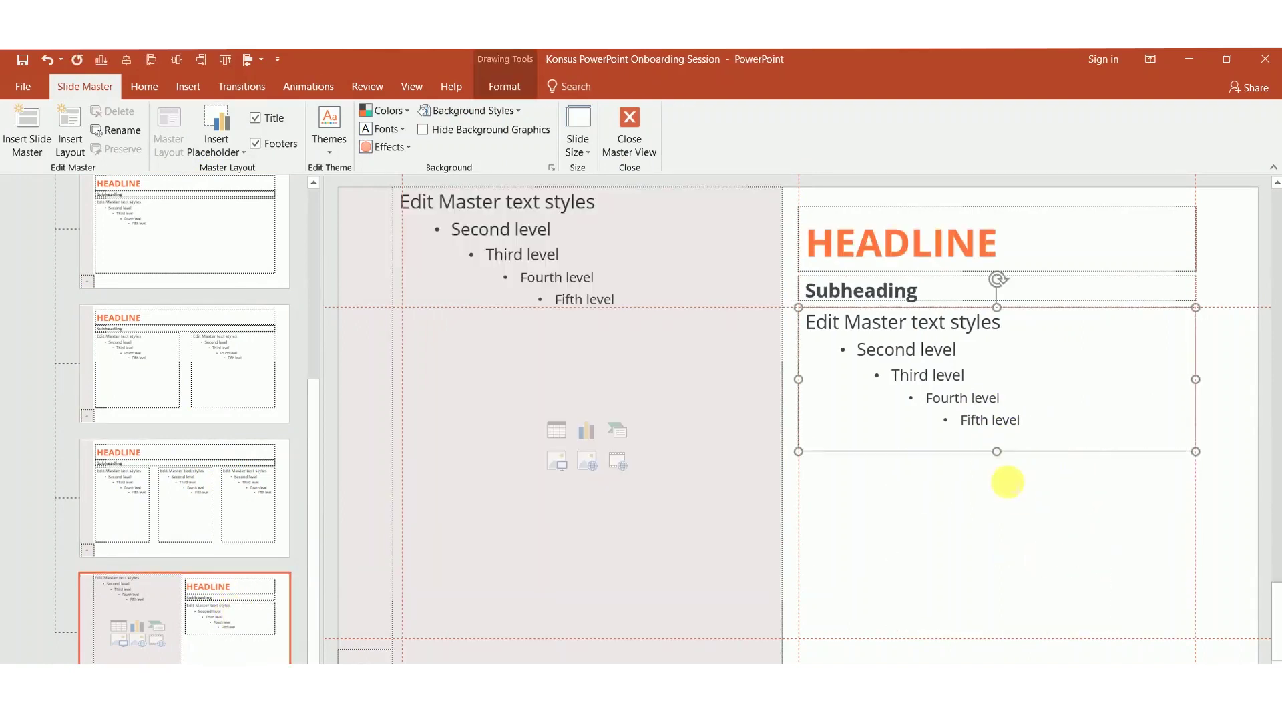
pyautogui.moveTo(997, 452); pyautogui.dragTo(1027, 638)
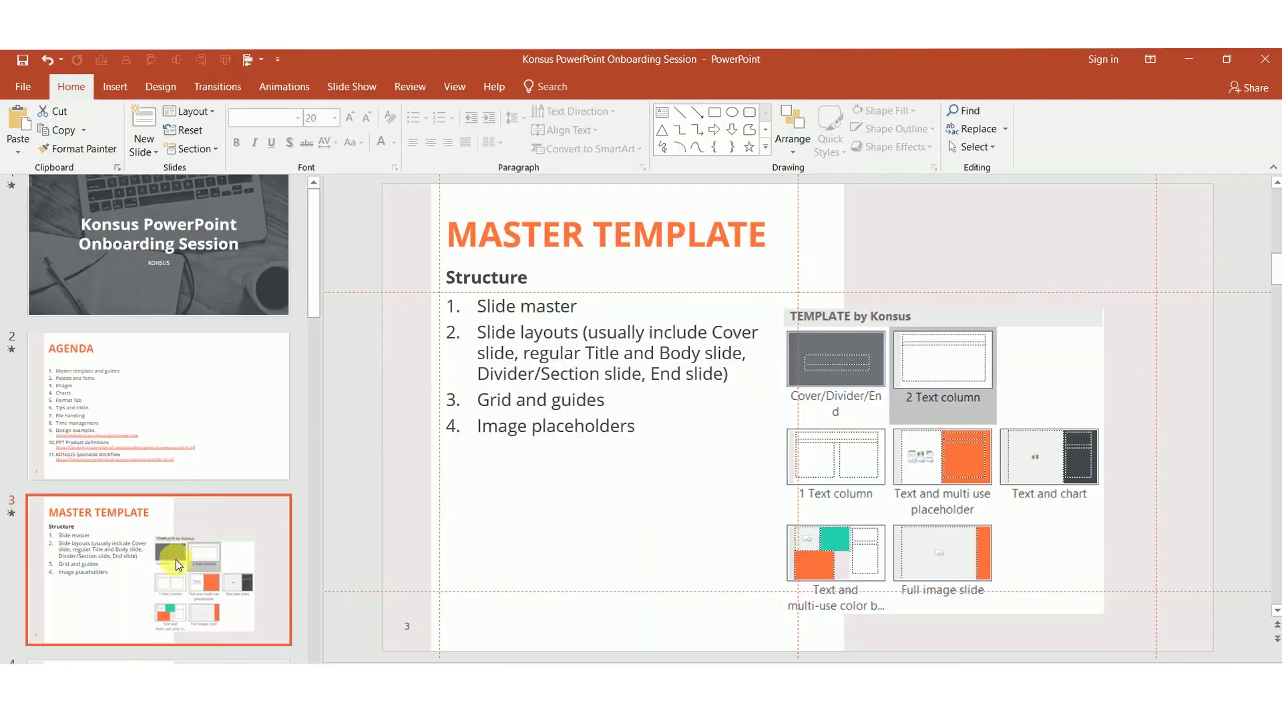
pyautogui.scroll(-3, 175, 559)
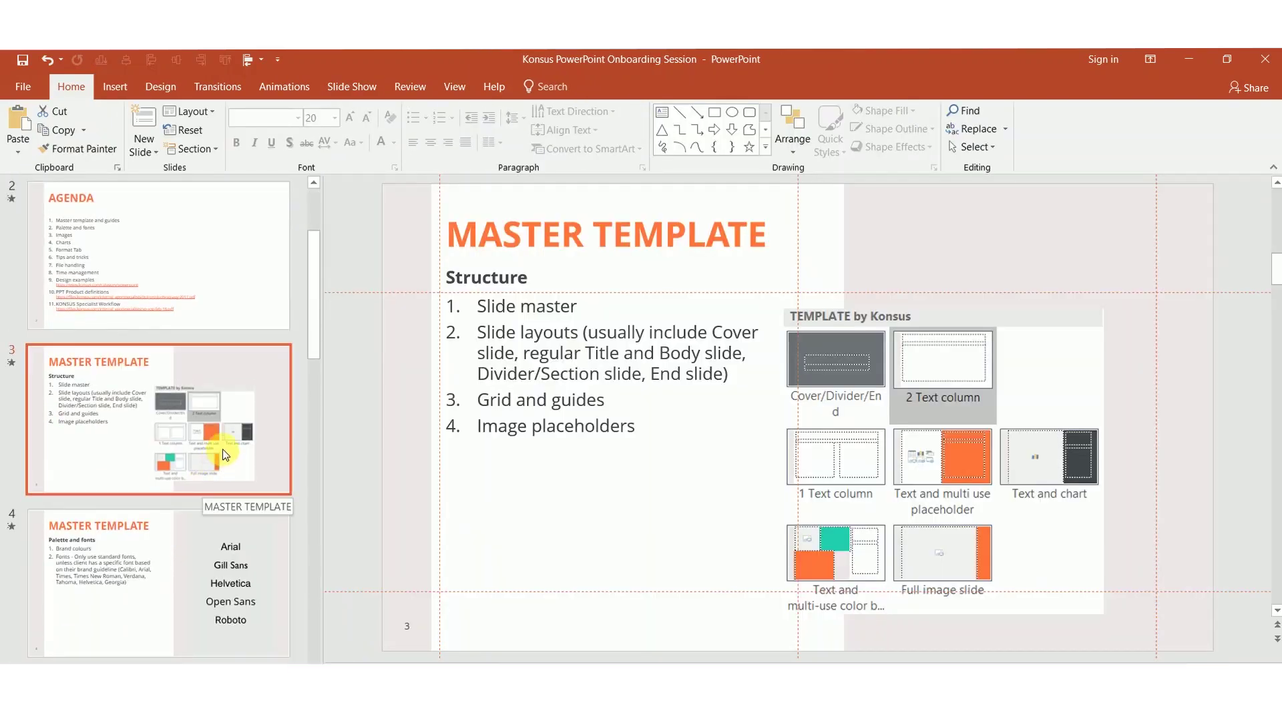
# Step: View slide 4, Palette and fonts, then move on to slide 5, Images
pyautogui.click(227, 528)
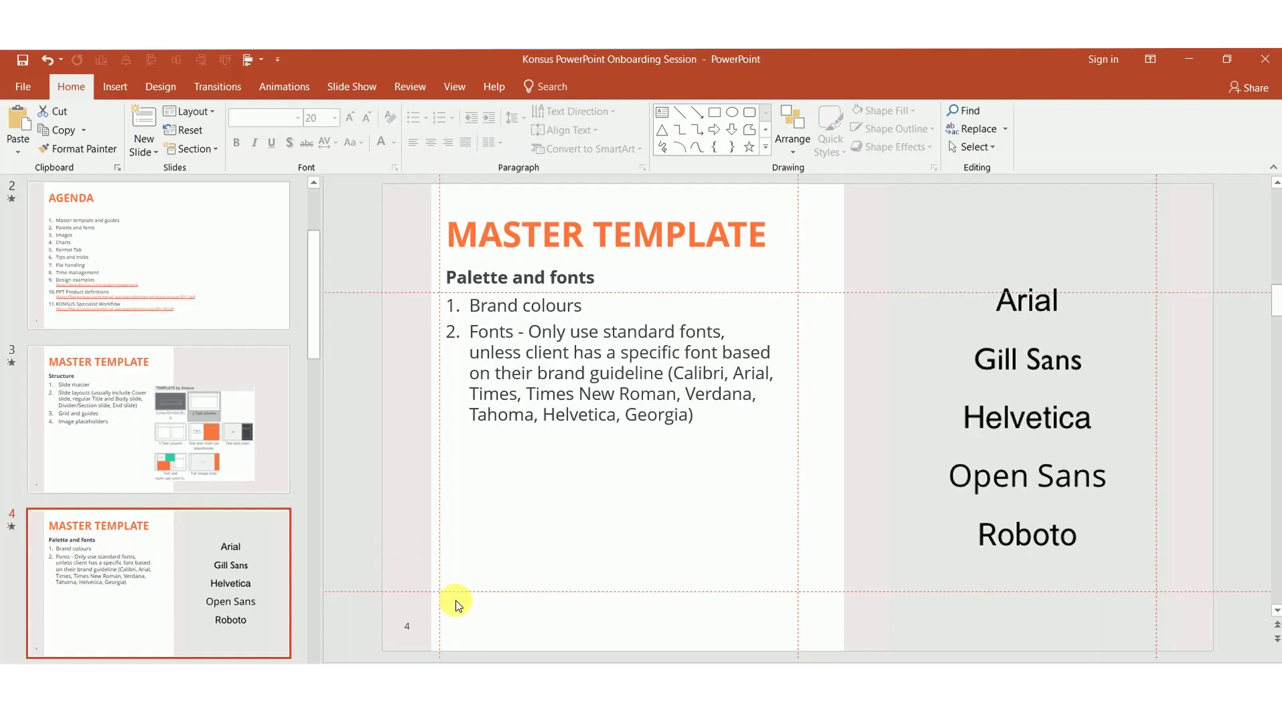
pyautogui.scroll(-3, 205, 494)
pyautogui.click(203, 490)
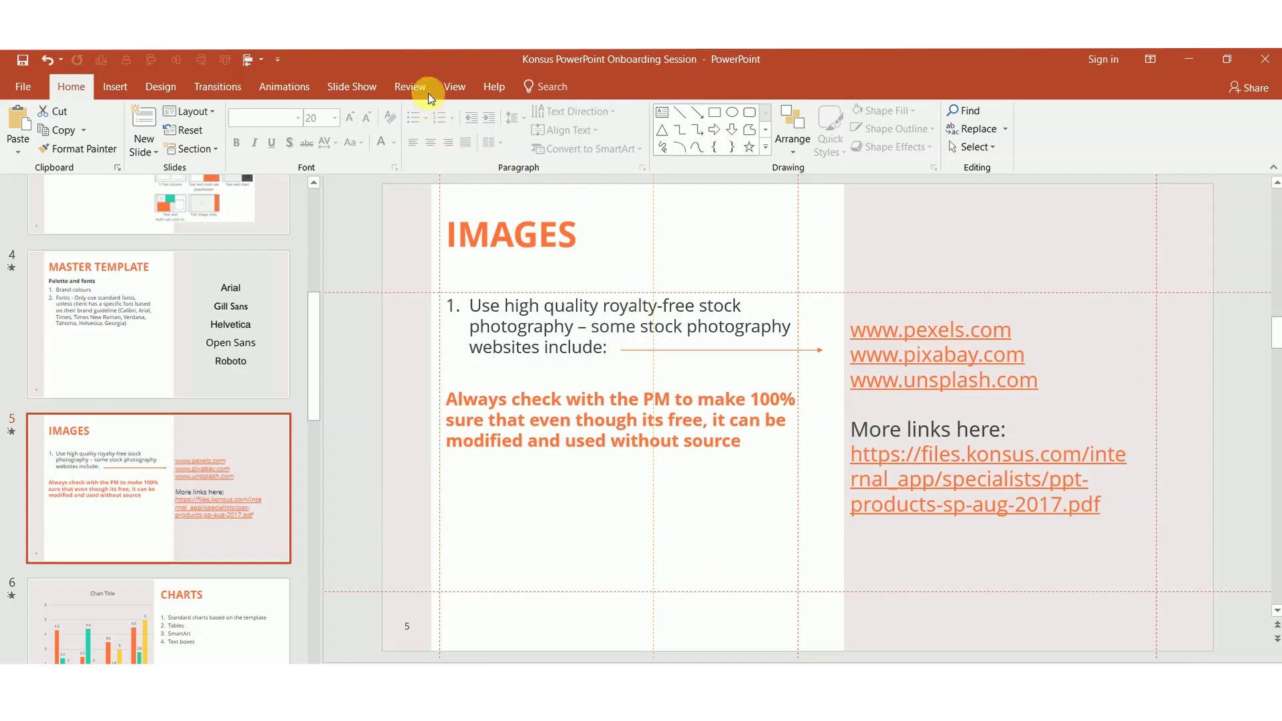
# Step: Uncheck Guides in the View options so slide 5 shows no dotted guide lines
pyautogui.click(451, 89)
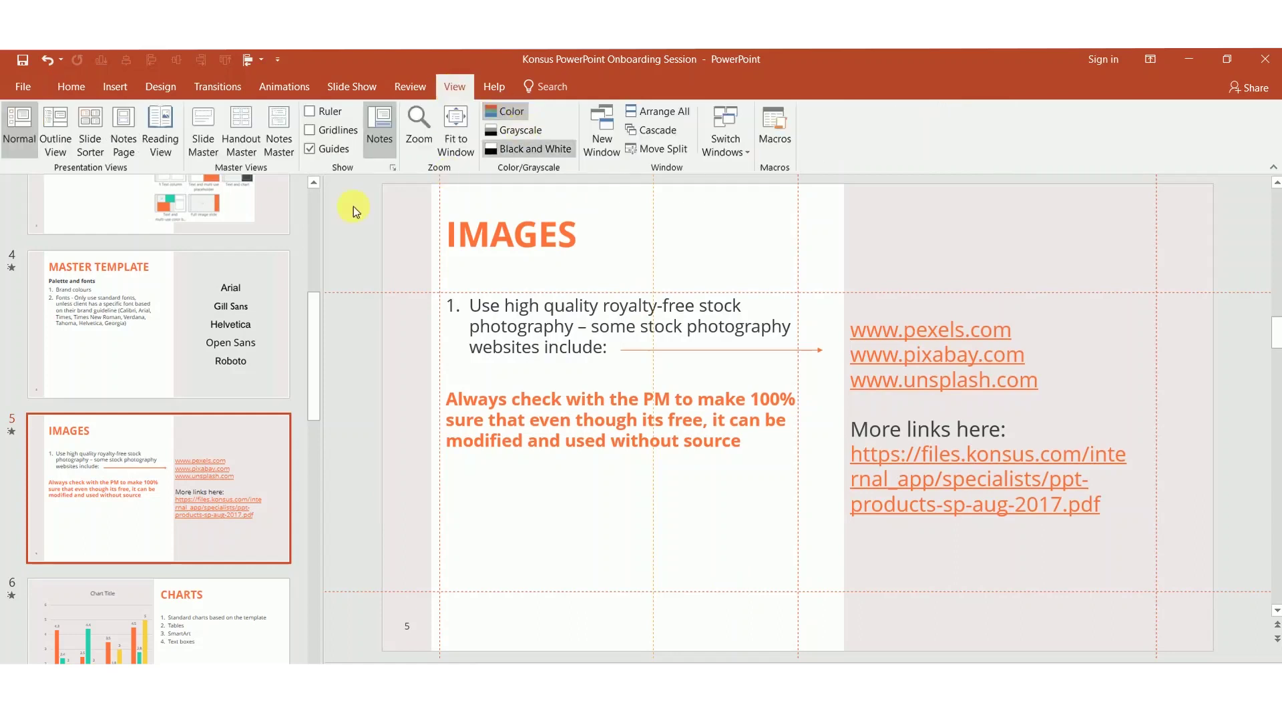
pyautogui.click(312, 149)
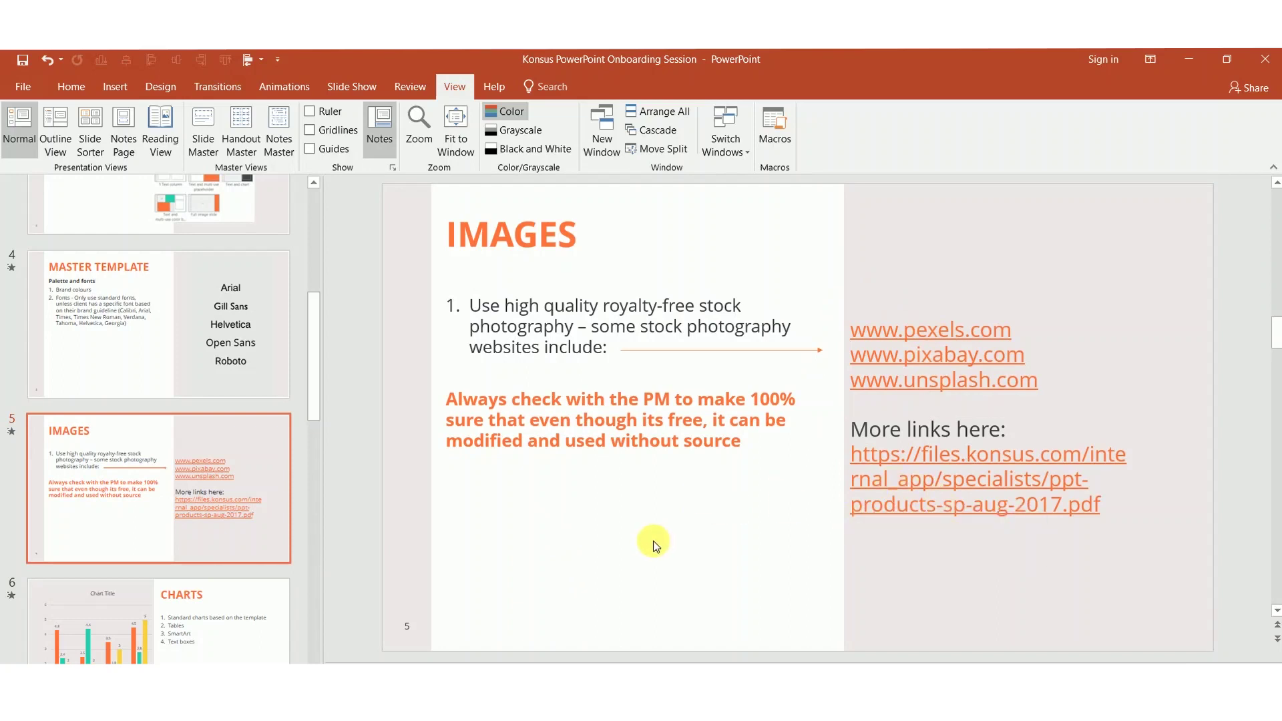
pyautogui.scroll(-3, 224, 401)
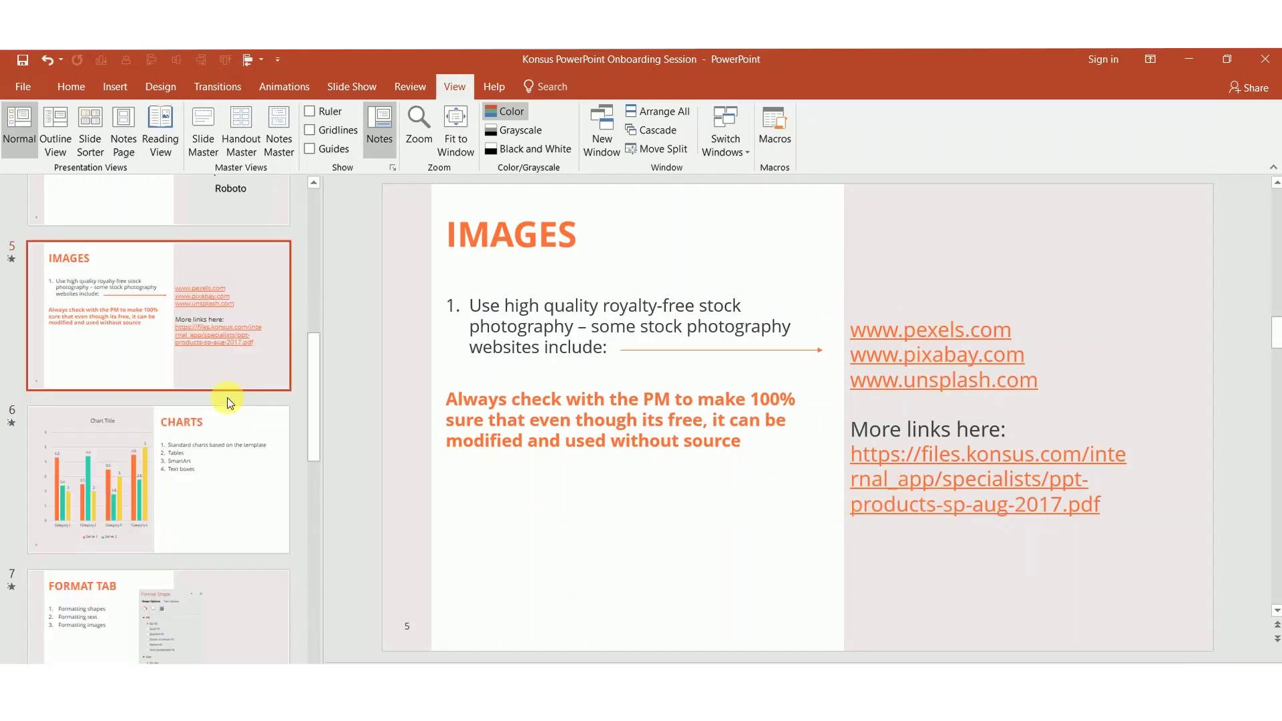
# Step: On slide 6, delete the column chart, leaving an empty content placeholder
pyautogui.click(224, 435)
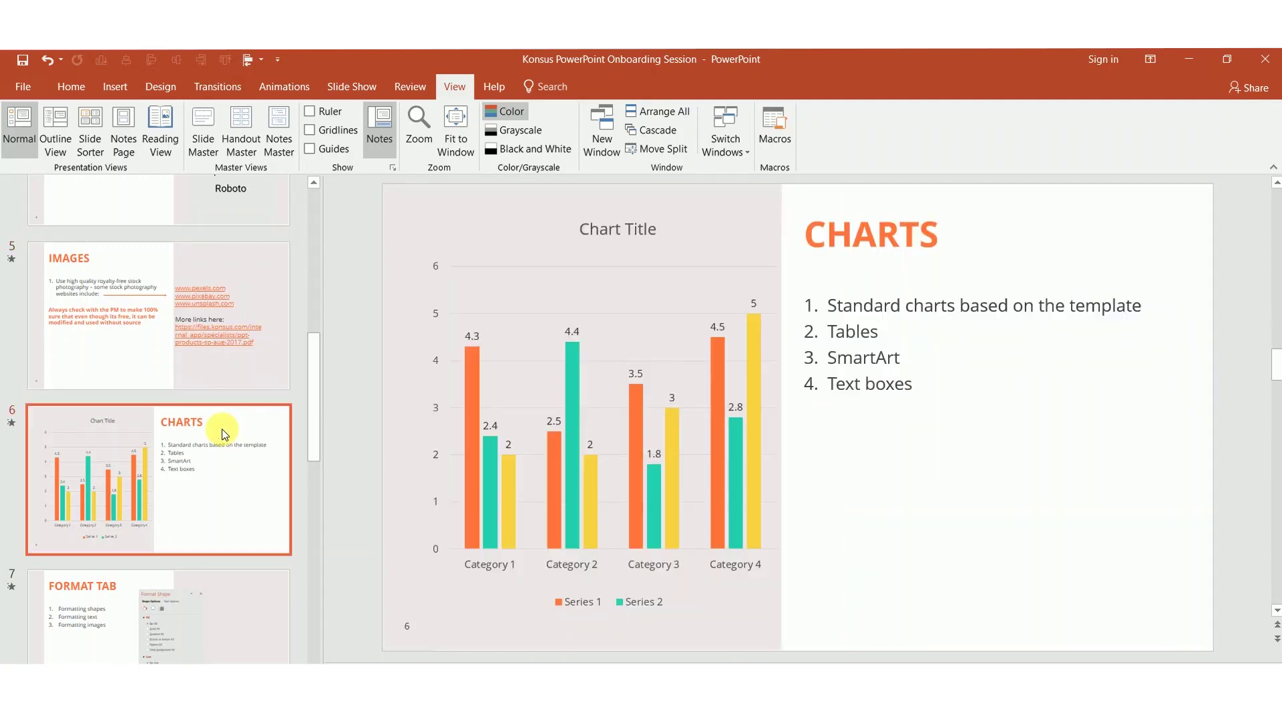
pyautogui.click(772, 237)
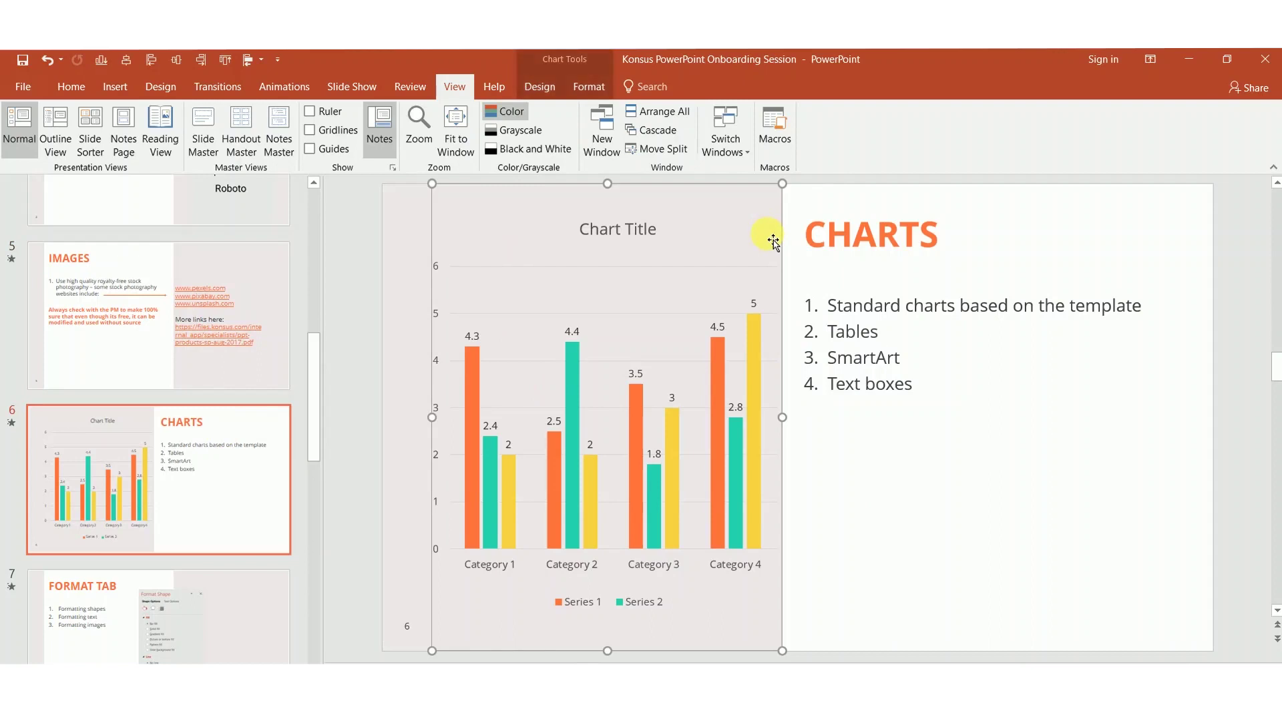
pyautogui.press('Delete')
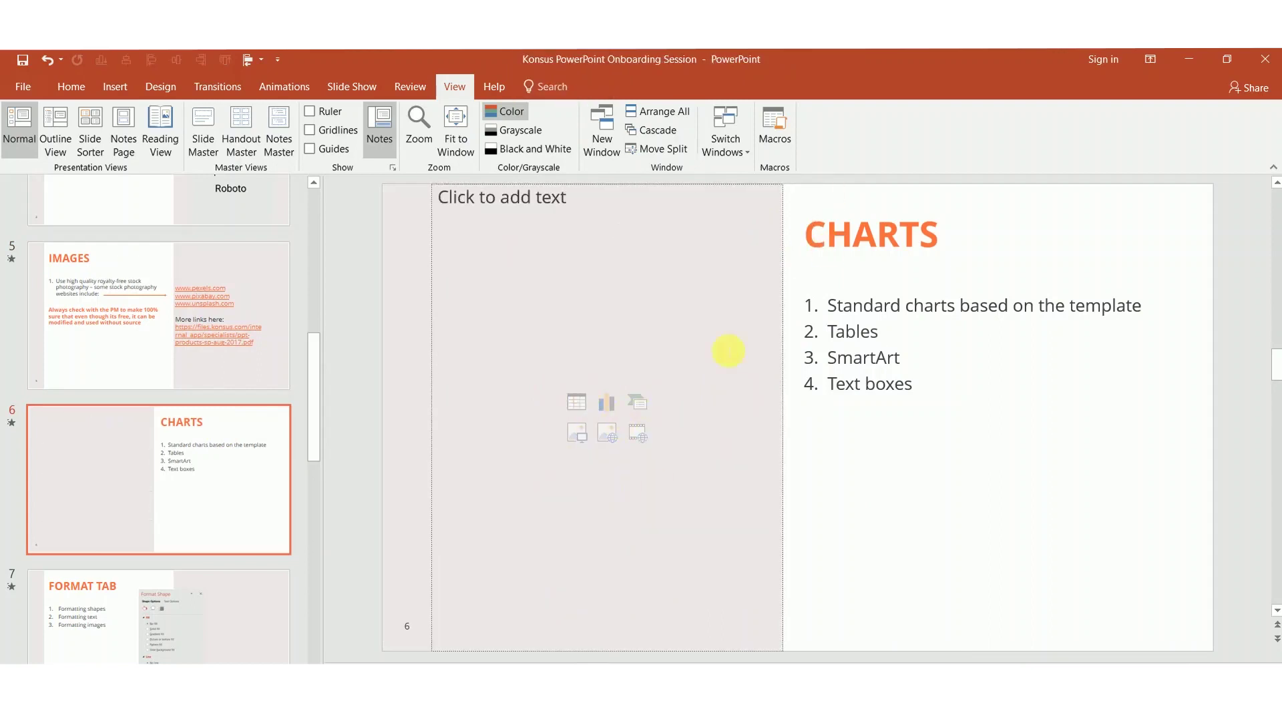
pyautogui.click(606, 402)
pyautogui.press('Escape')
# Step: Insert a Bar > Clustered Bar chart on slide 6 through Insert > Chart
pyautogui.click(113, 91)
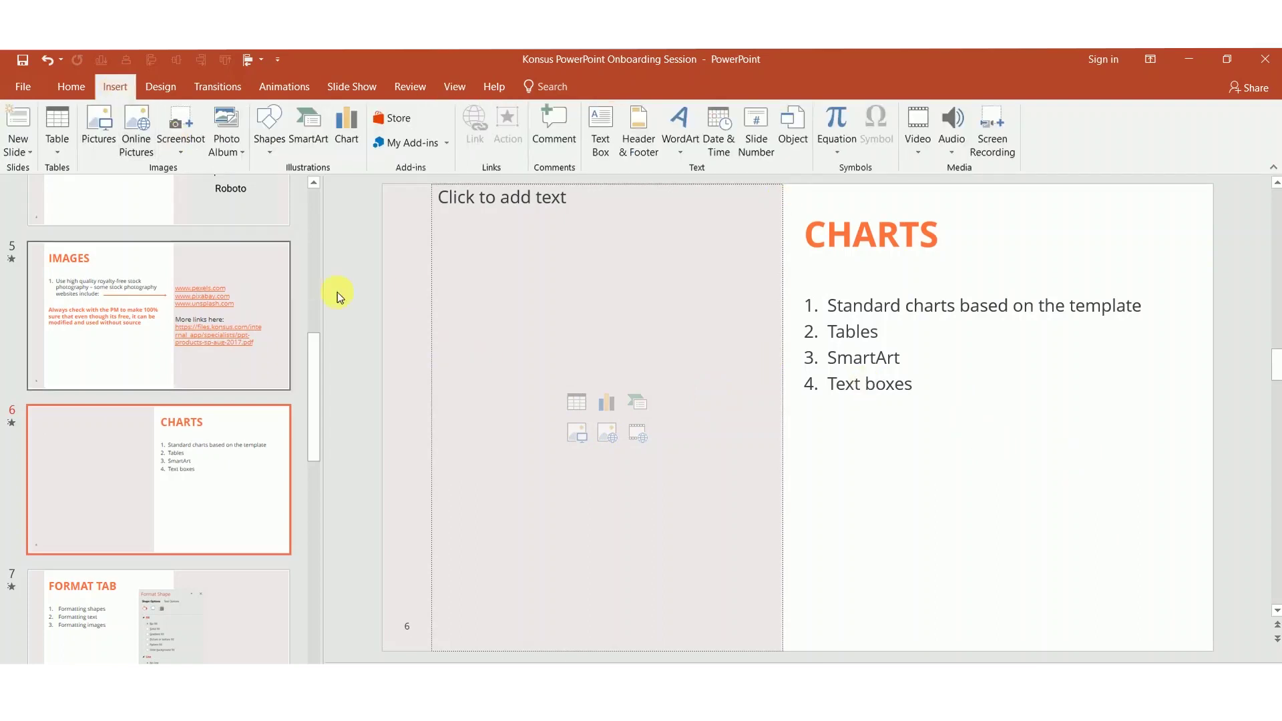
pyautogui.click(338, 148)
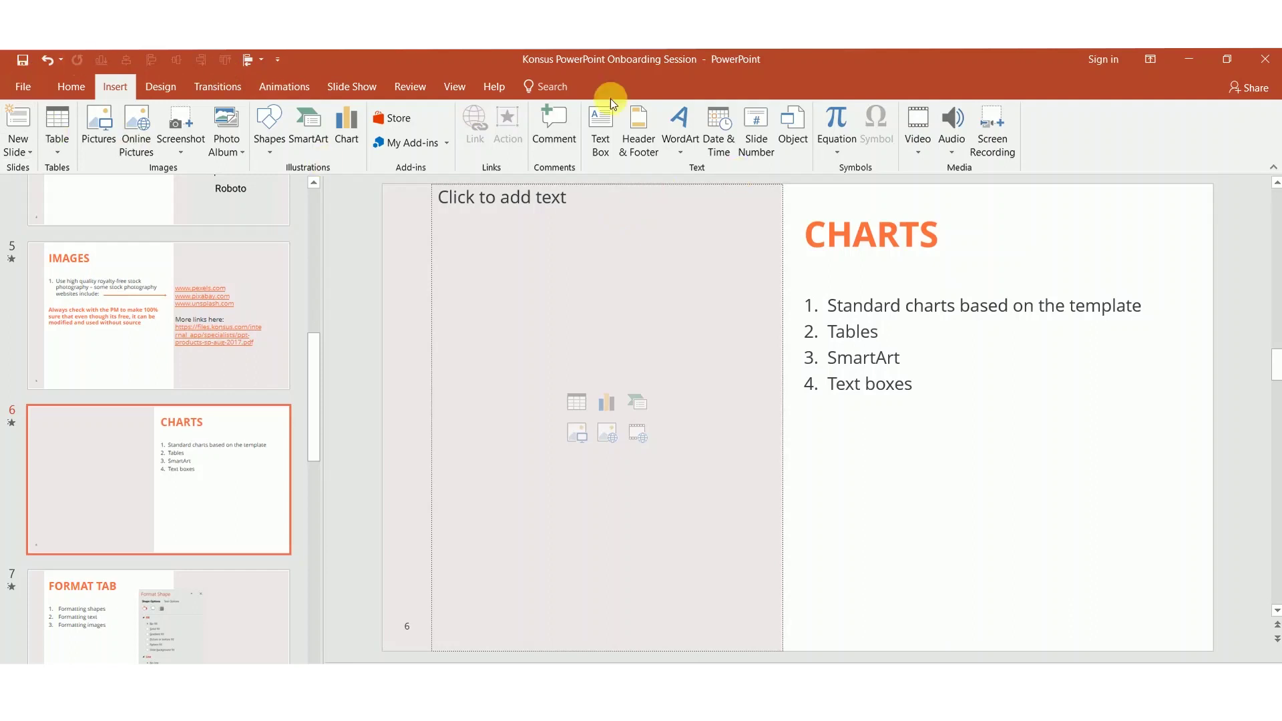
pyautogui.rightClick(847, 432)
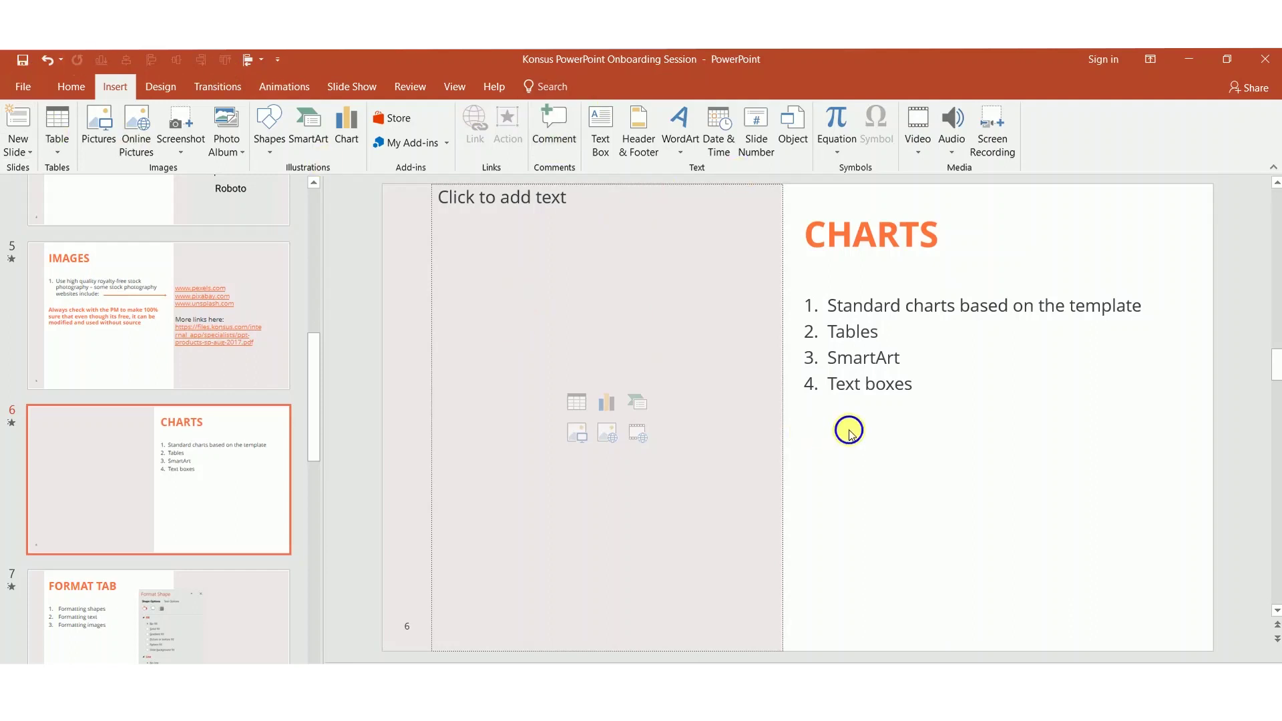
pyautogui.click(1014, 128)
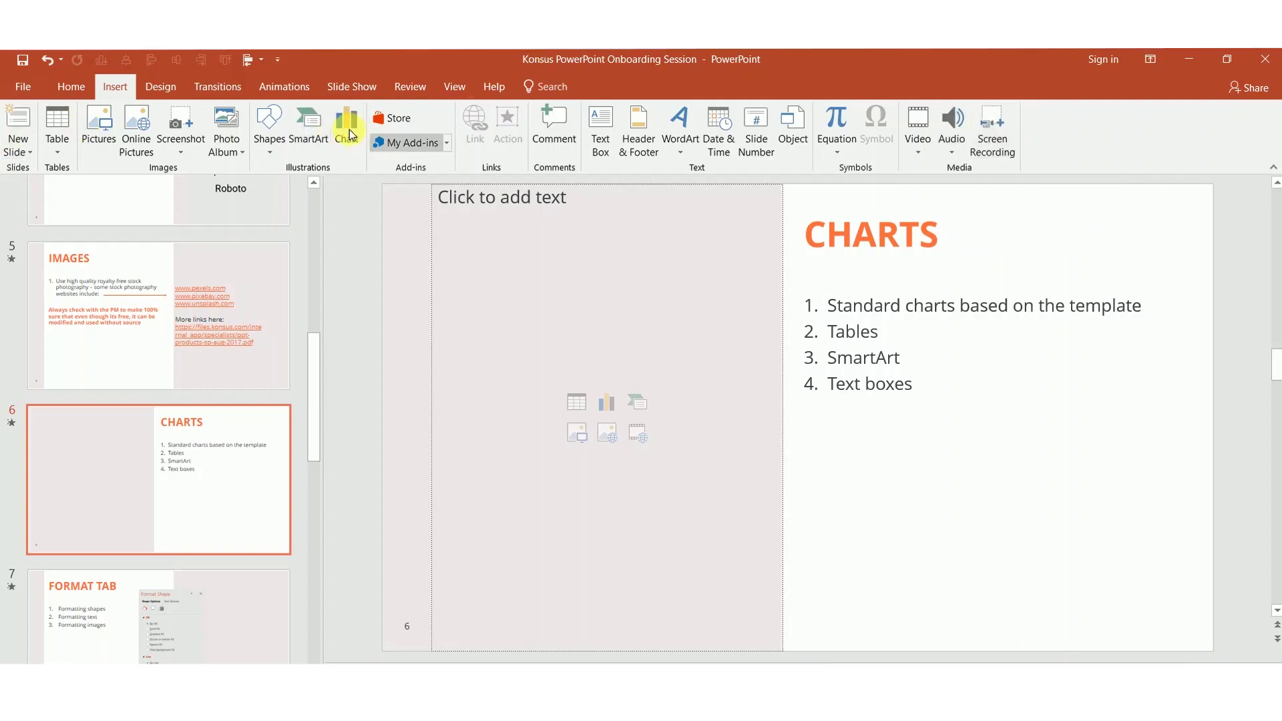
pyautogui.click(440, 278)
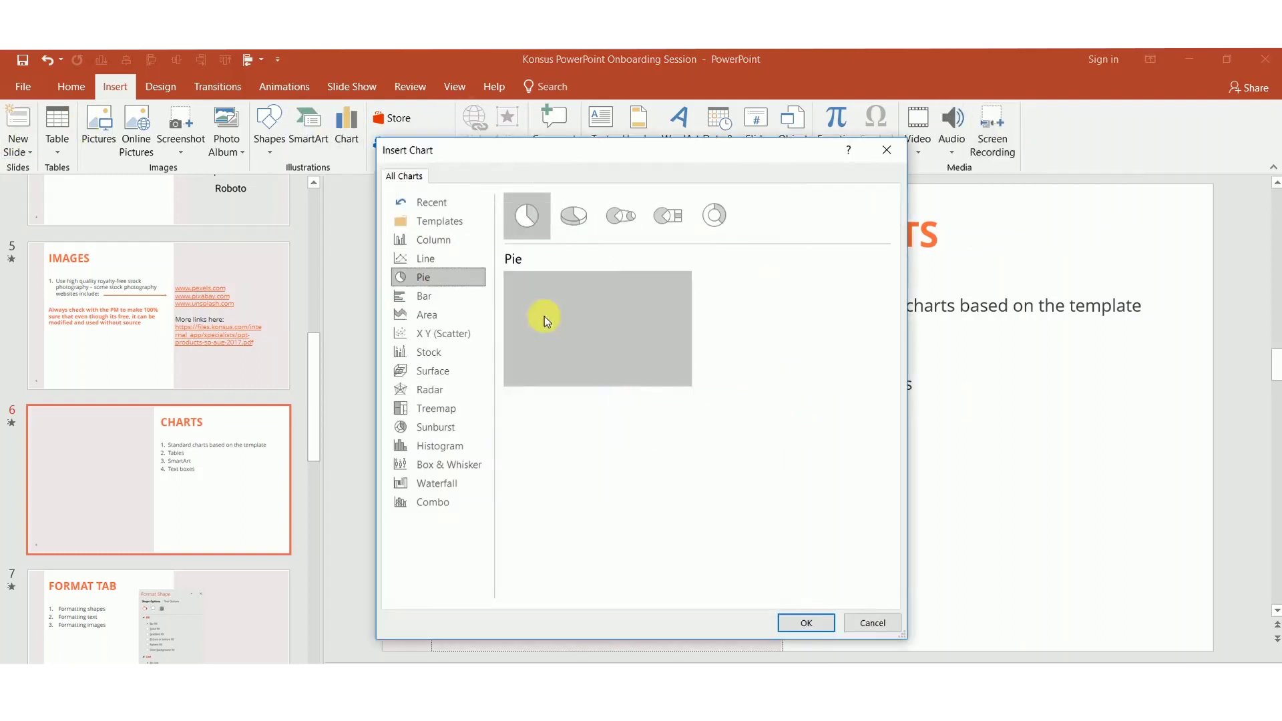
pyautogui.click(439, 246)
pyautogui.click(430, 295)
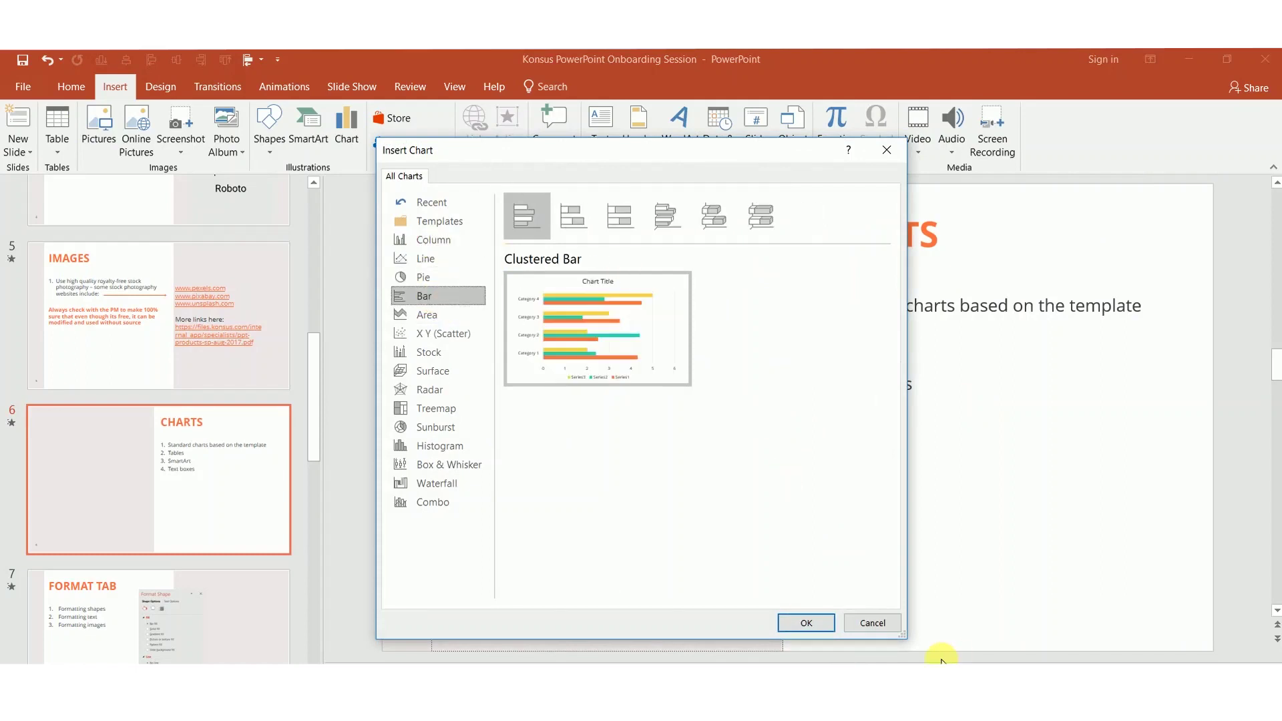
pyautogui.click(806, 622)
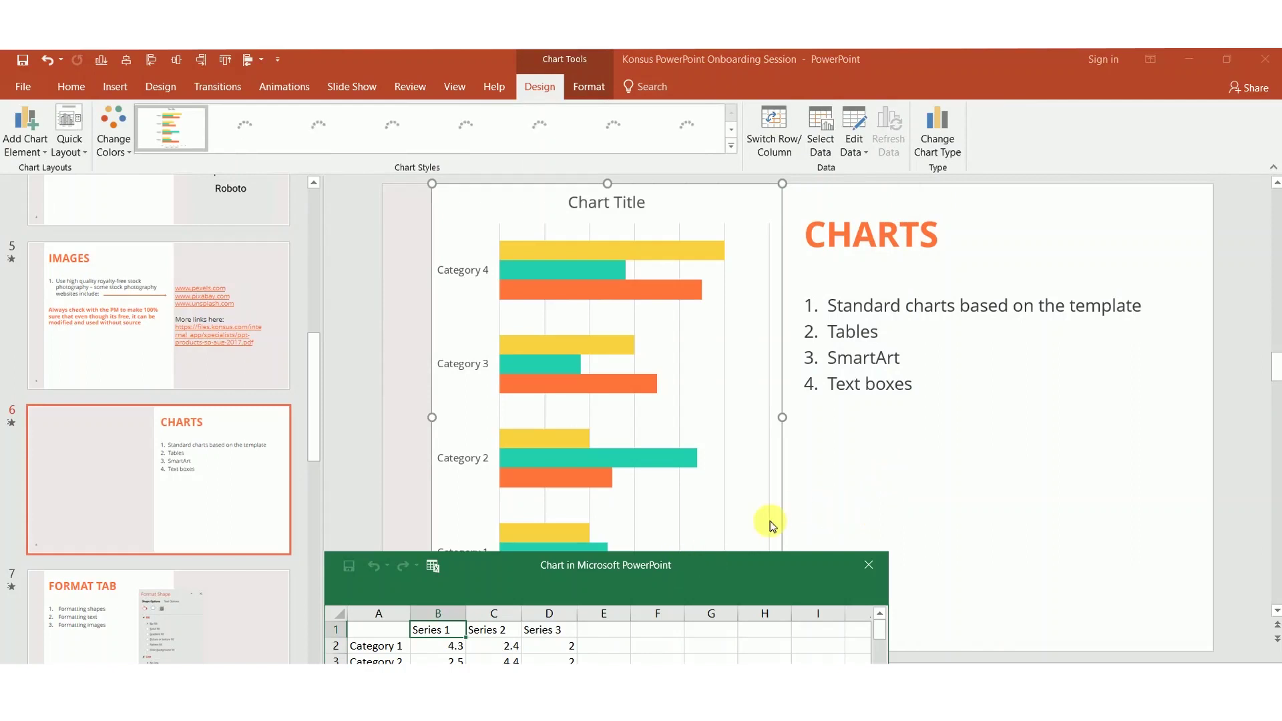
# Step: Move the chart data sheet off the bar chart, then close it
pyautogui.moveTo(691, 578); pyautogui.dragTo(838, 475)
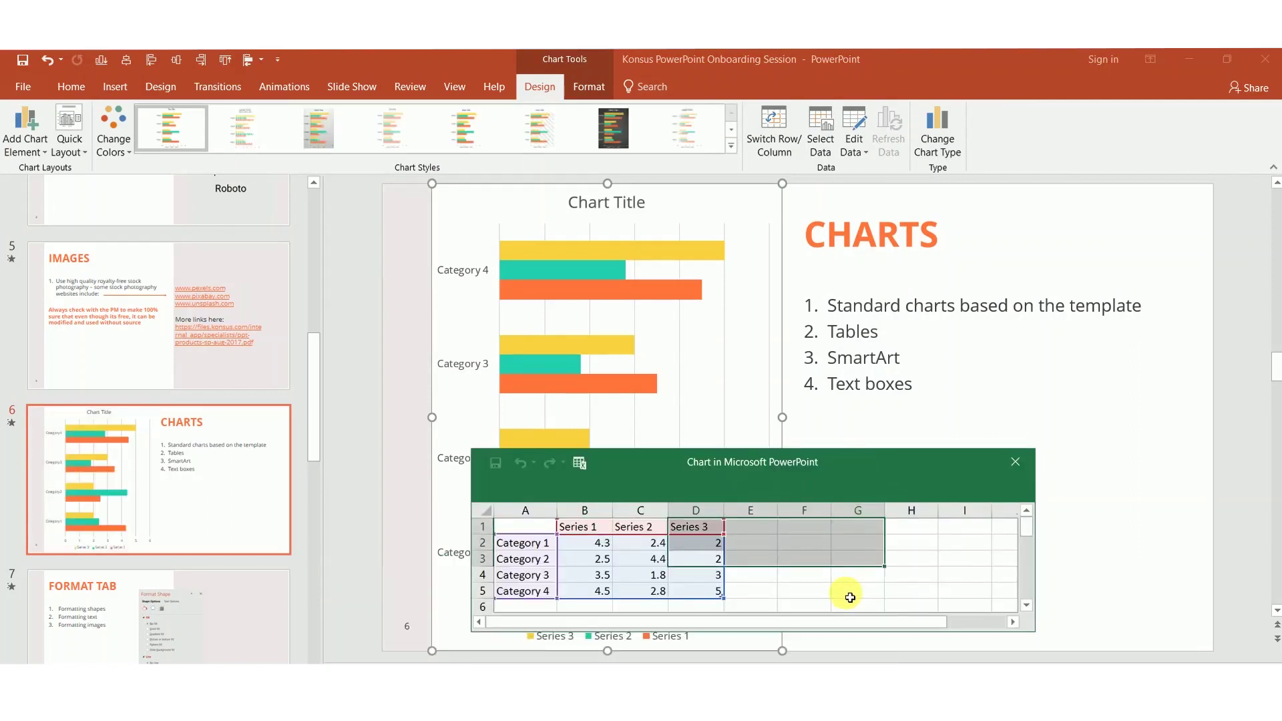
pyautogui.click(850, 596)
pyautogui.moveTo(802, 460); pyautogui.dragTo(957, 306)
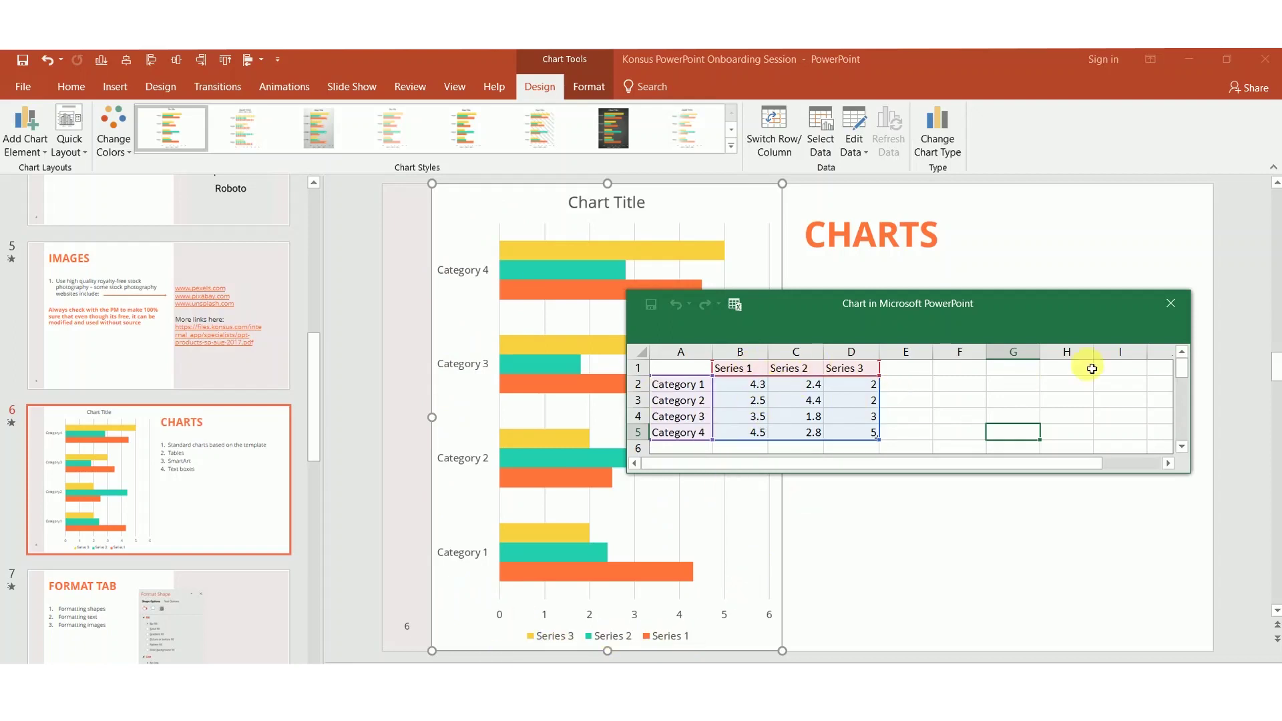
pyautogui.click(1171, 303)
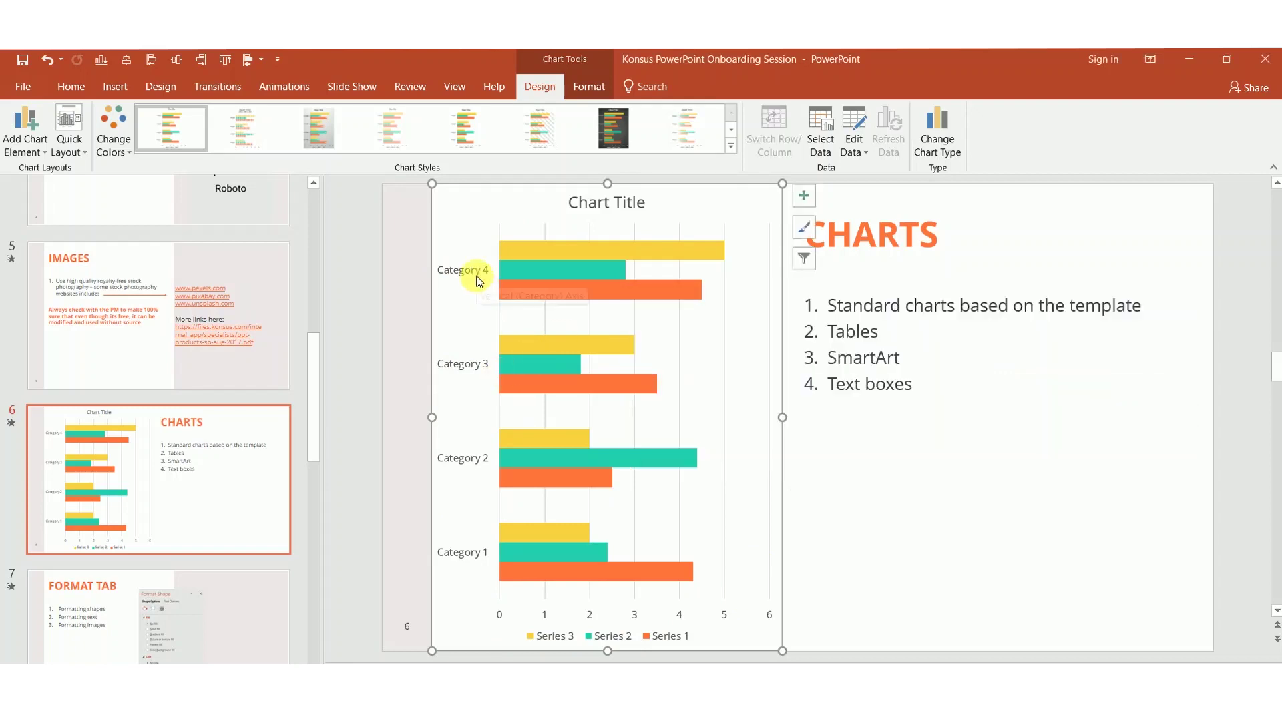
# Step: Select the bar chart and apply Chart Style 7 for a charcoal background
pyautogui.click(859, 520)
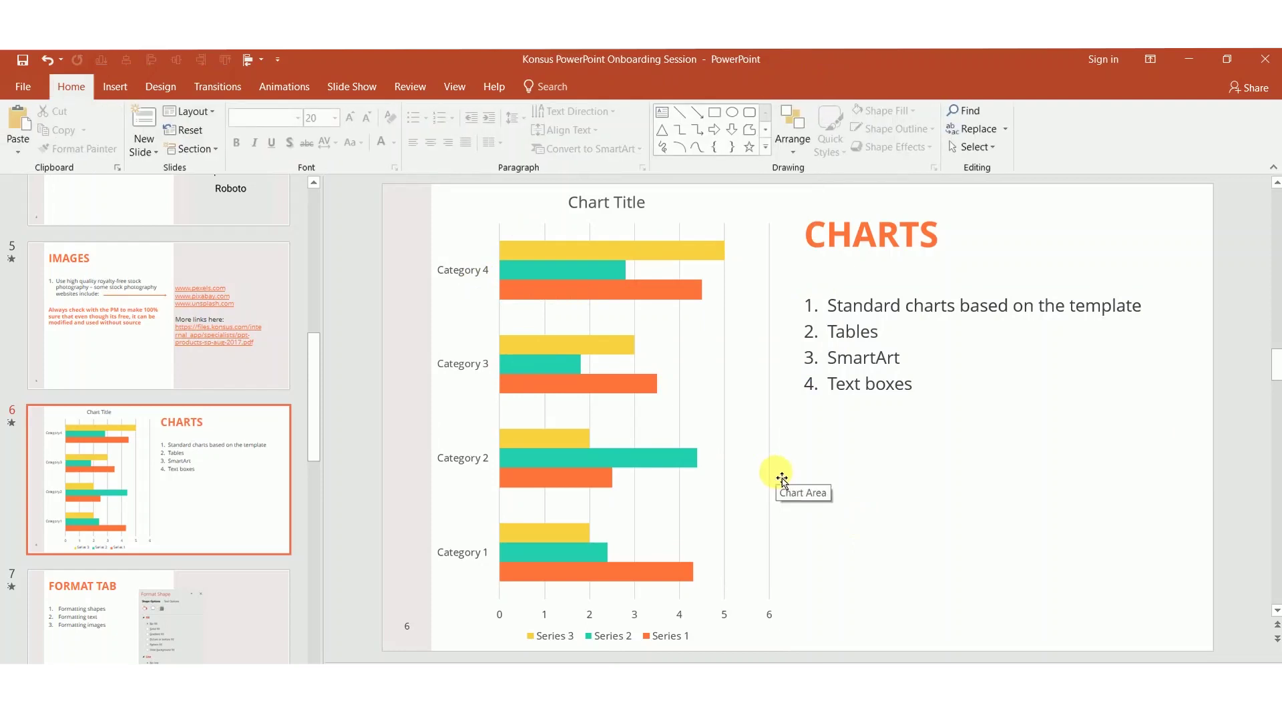
pyautogui.click(782, 478)
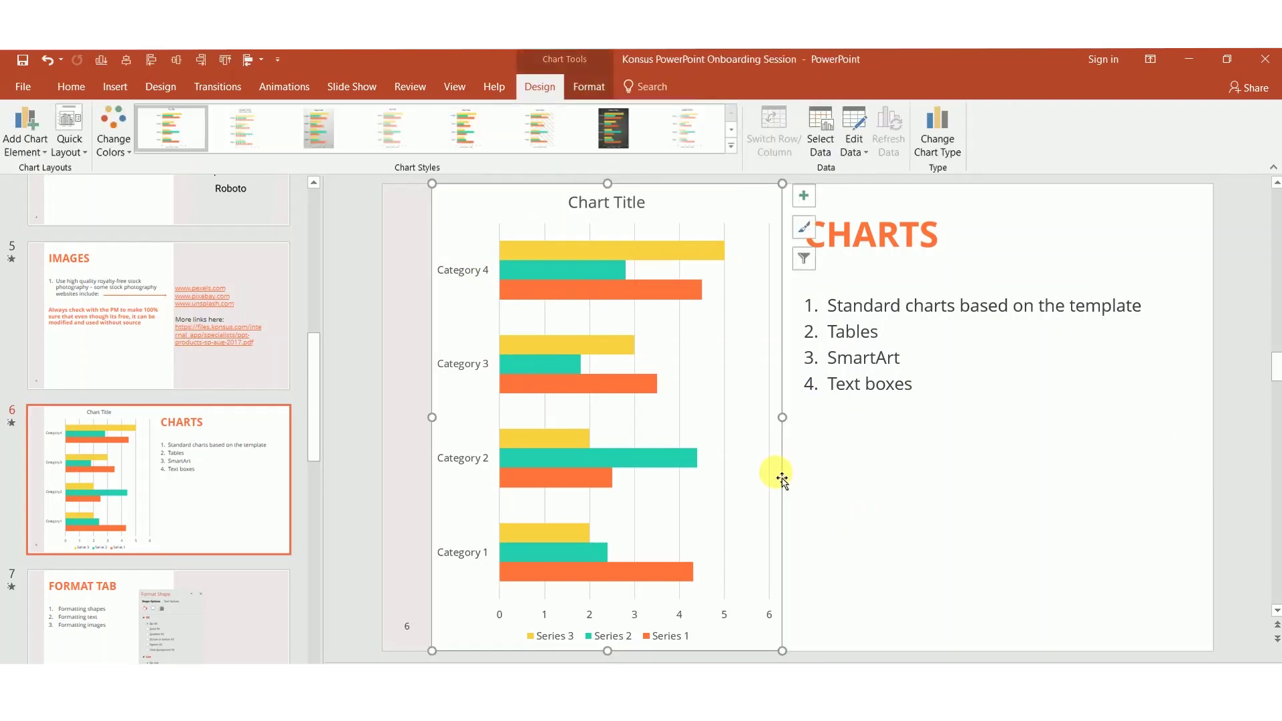
pyautogui.click(838, 487)
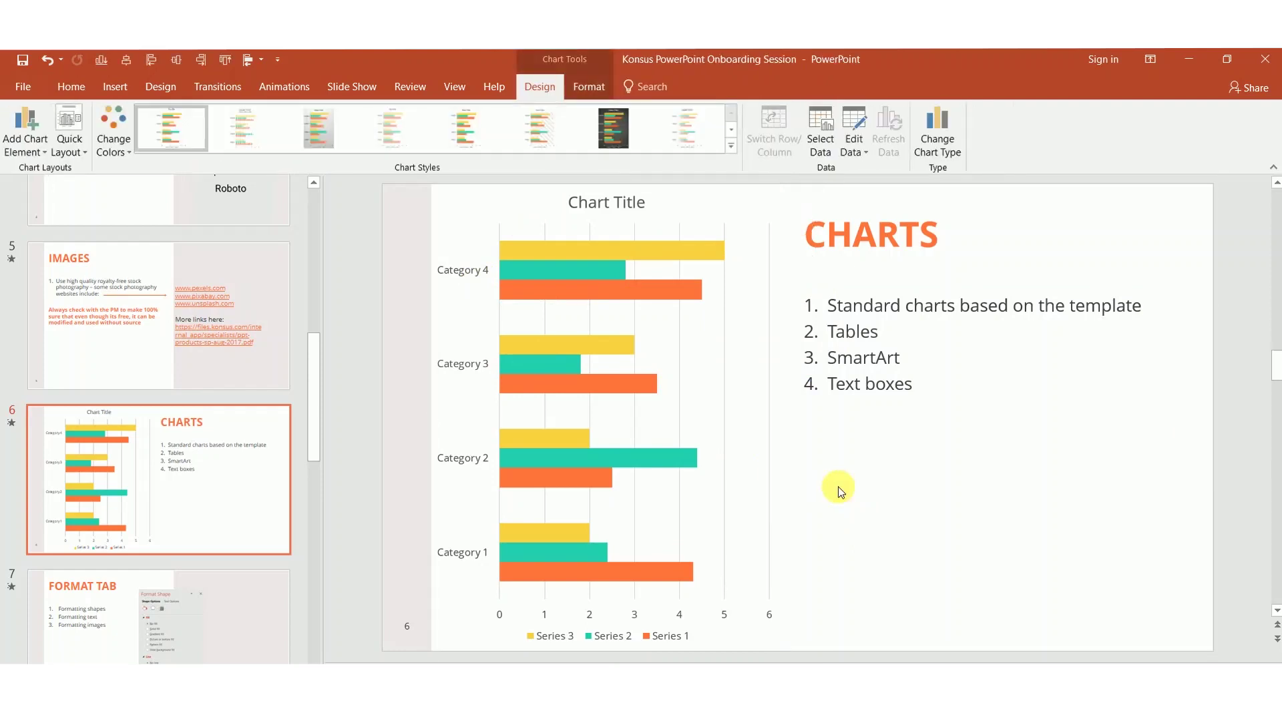
pyautogui.click(788, 486)
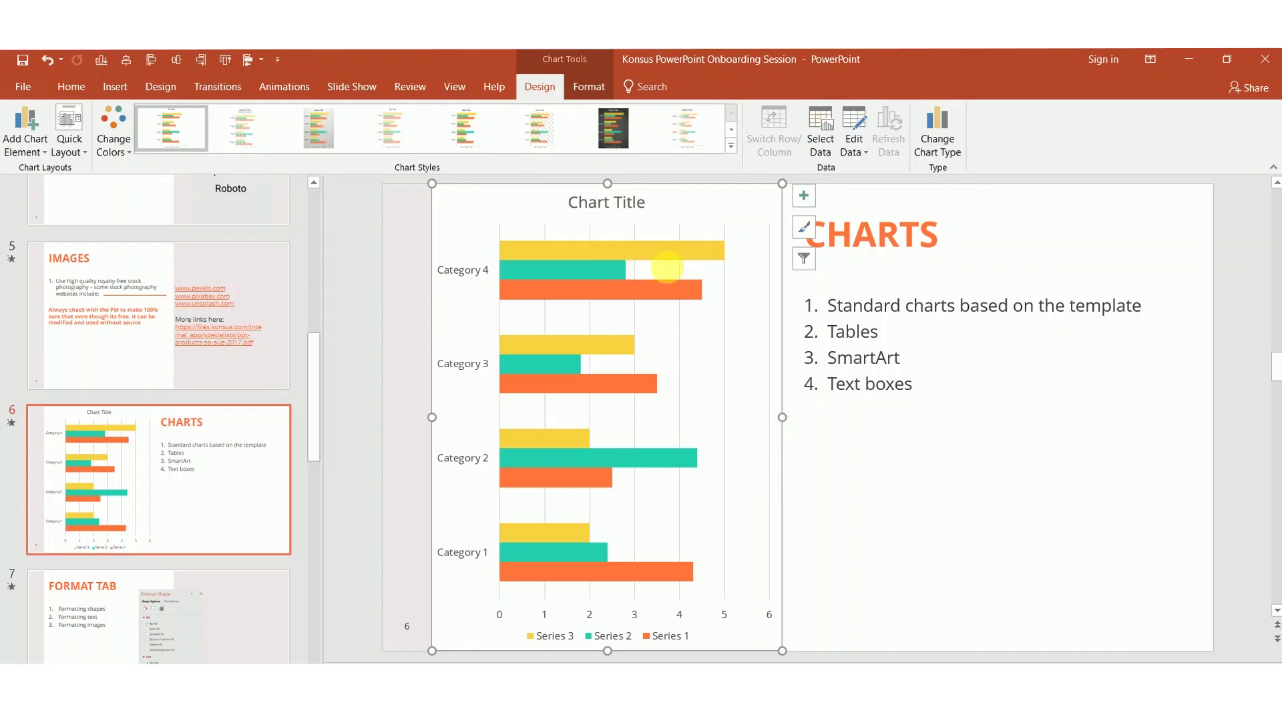
pyautogui.click(613, 128)
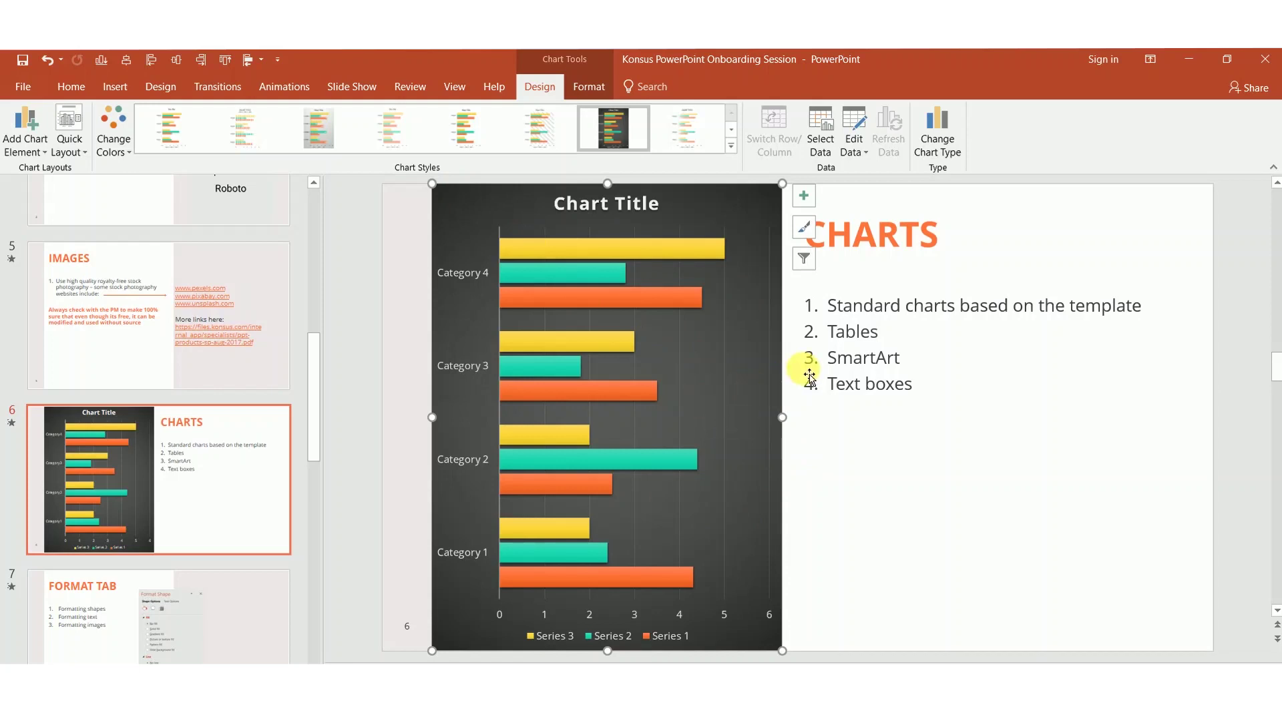
pyautogui.press('Escape')
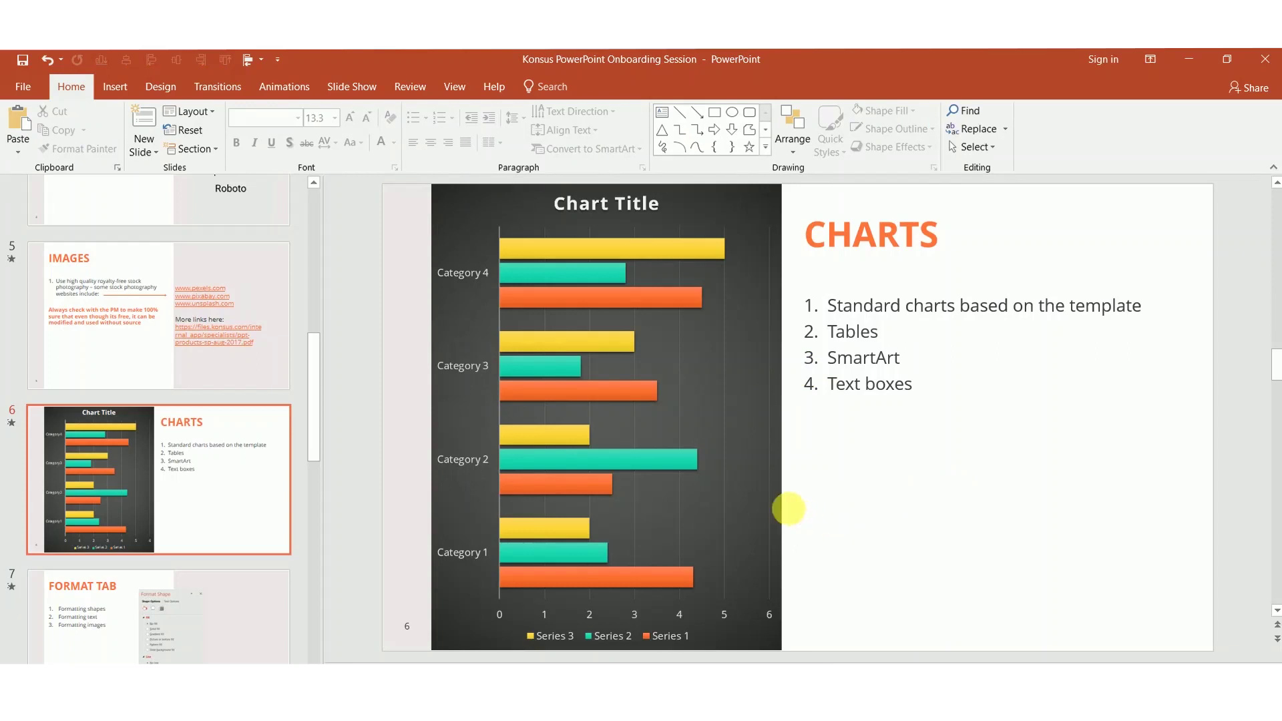
# Step: Select the chart and isolate the top yellow Series 3 bar for Category 4
pyautogui.click(786, 513)
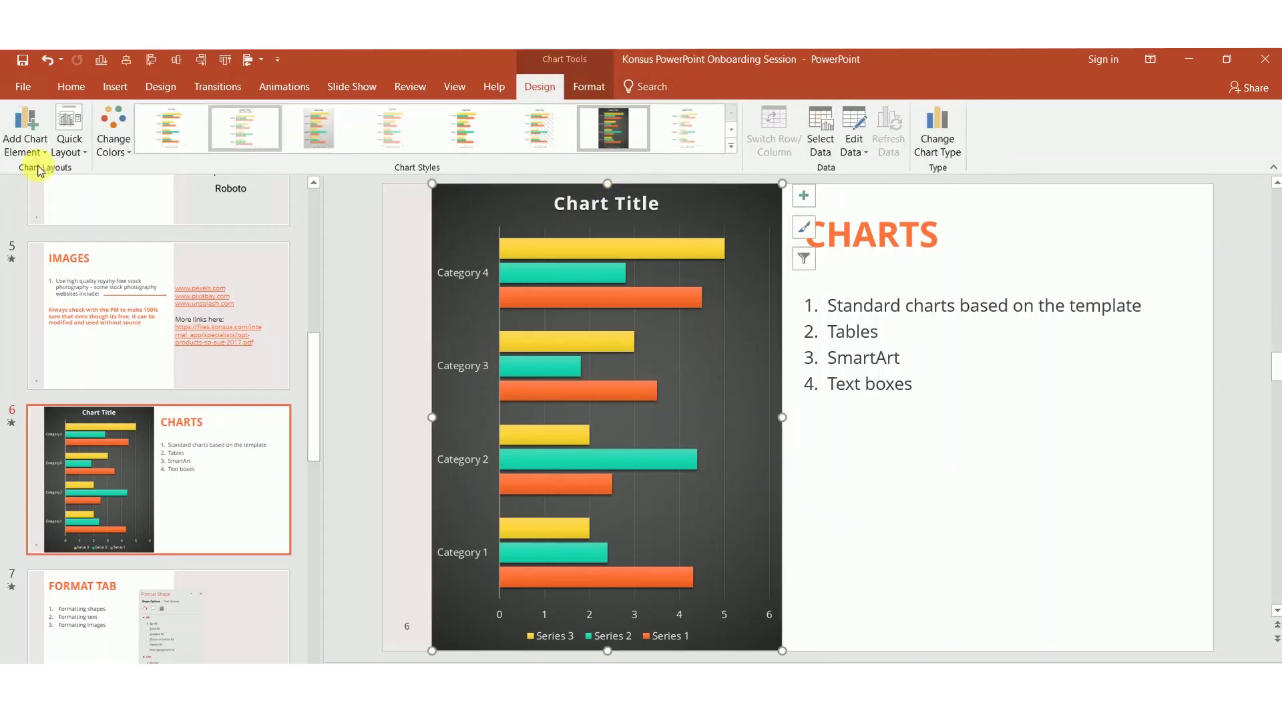
pyautogui.click(77, 152)
pyautogui.click(591, 87)
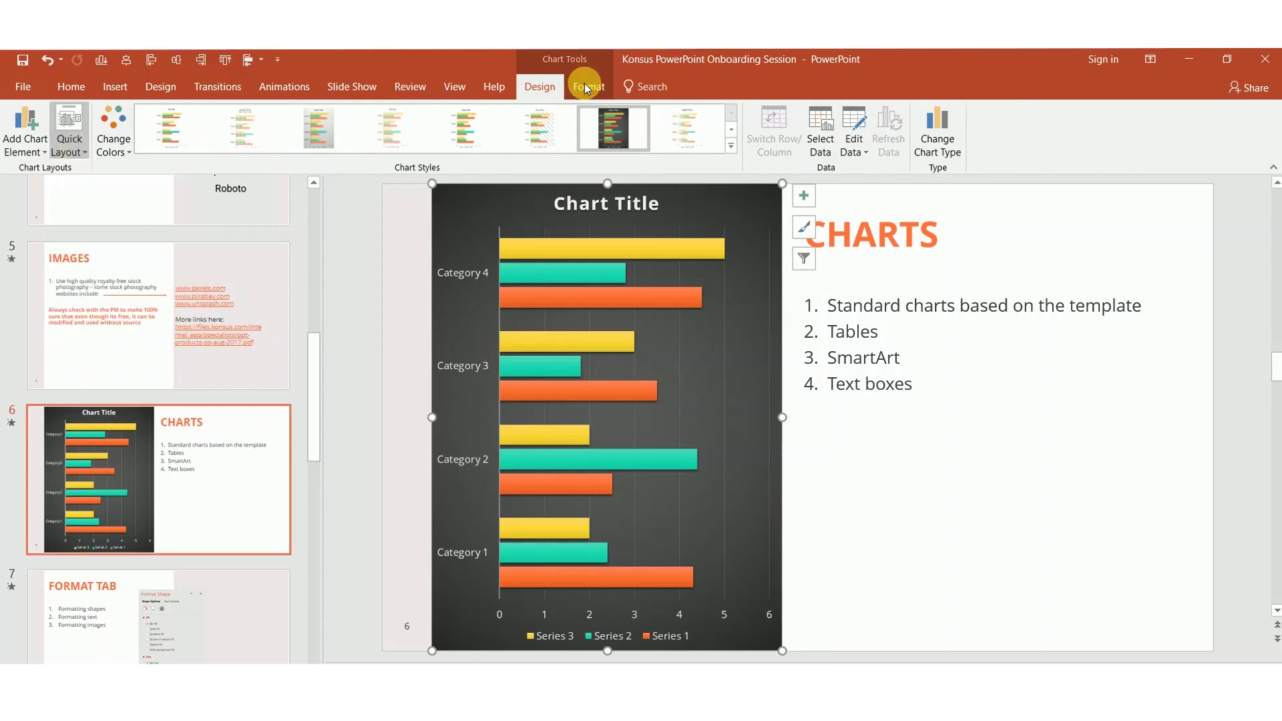
pyautogui.click(596, 90)
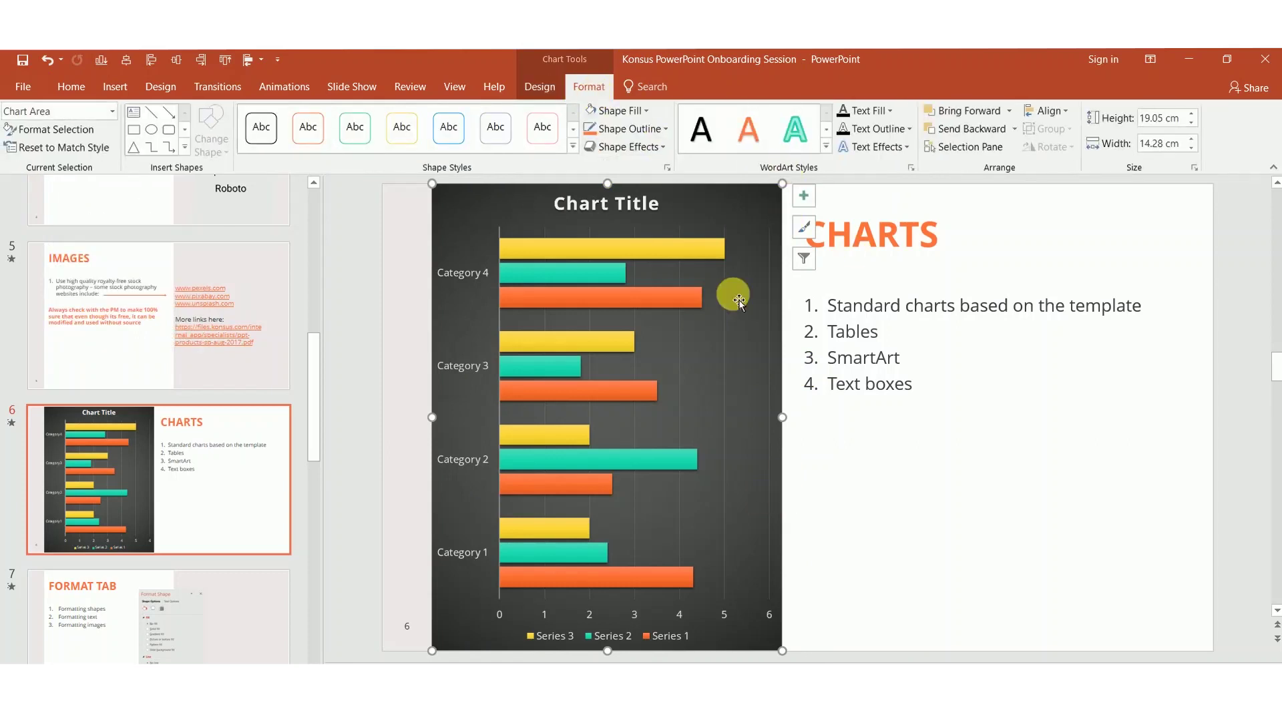
pyautogui.click(655, 246)
pyautogui.click(655, 246)
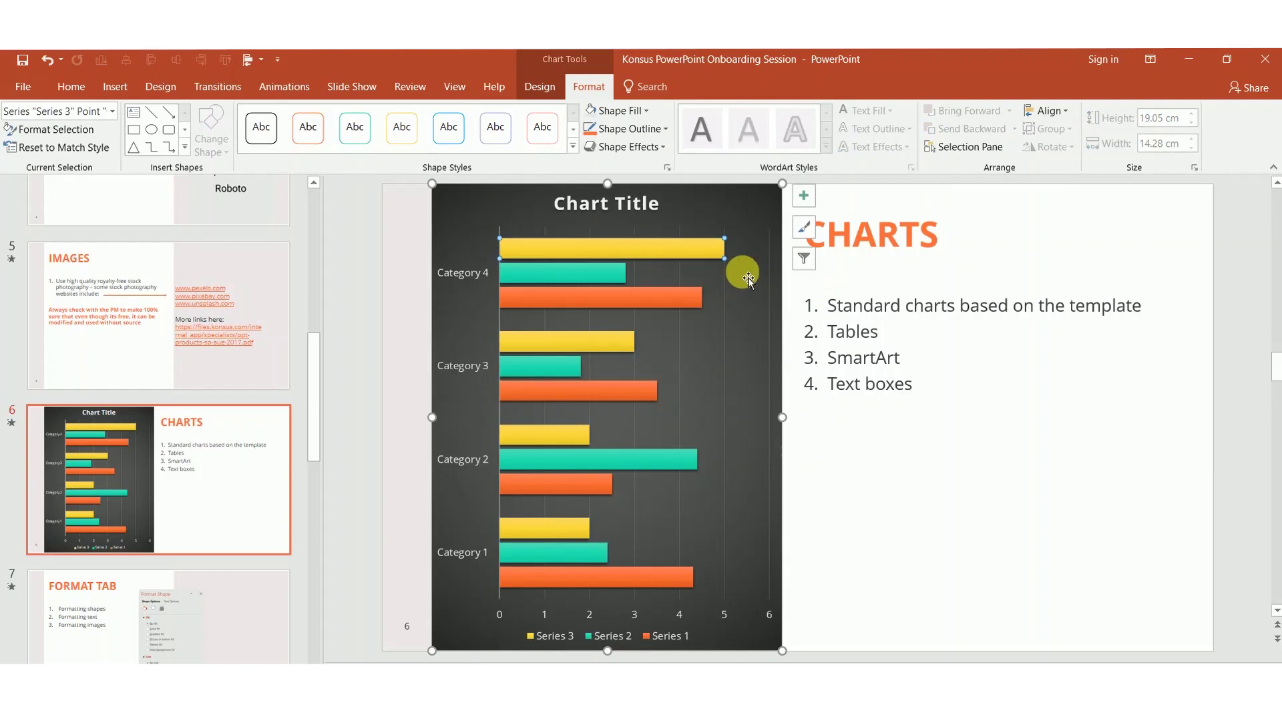
# Step: Fill that bar red and set its shadow to No Shadow
pyautogui.click(615, 110)
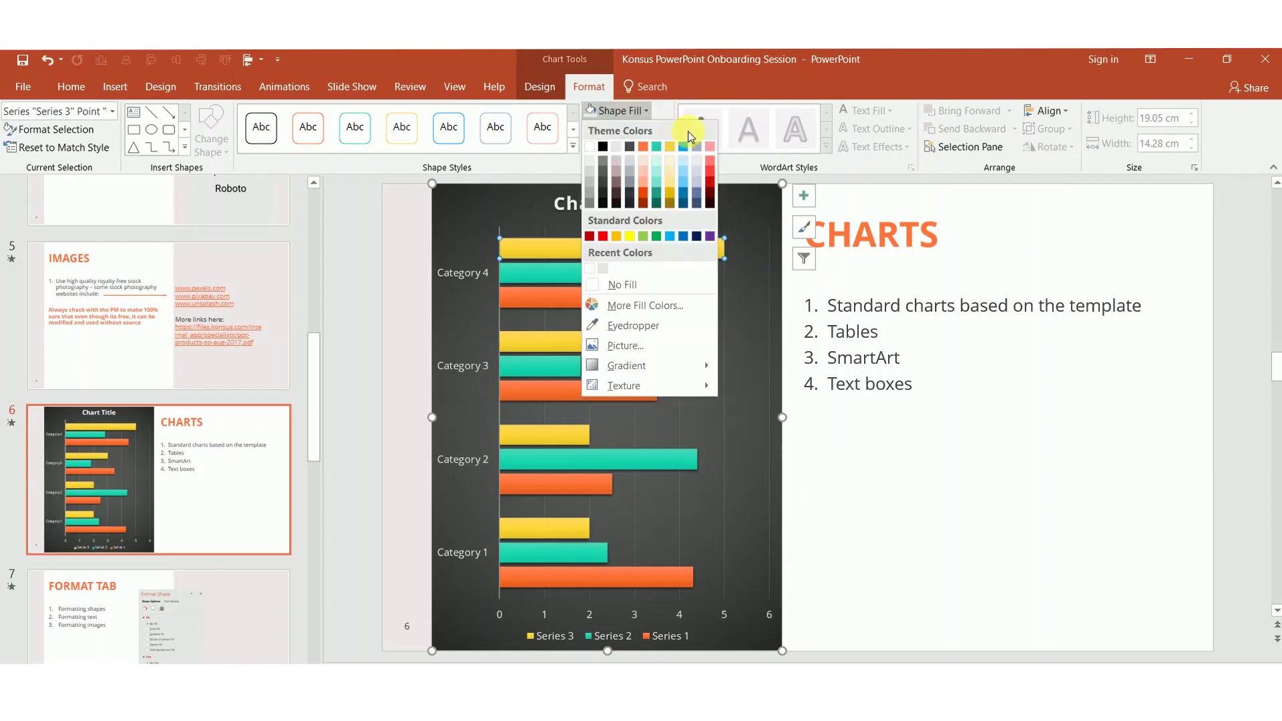
pyautogui.click(706, 163)
pyautogui.hotkey('ctrl', 'z')
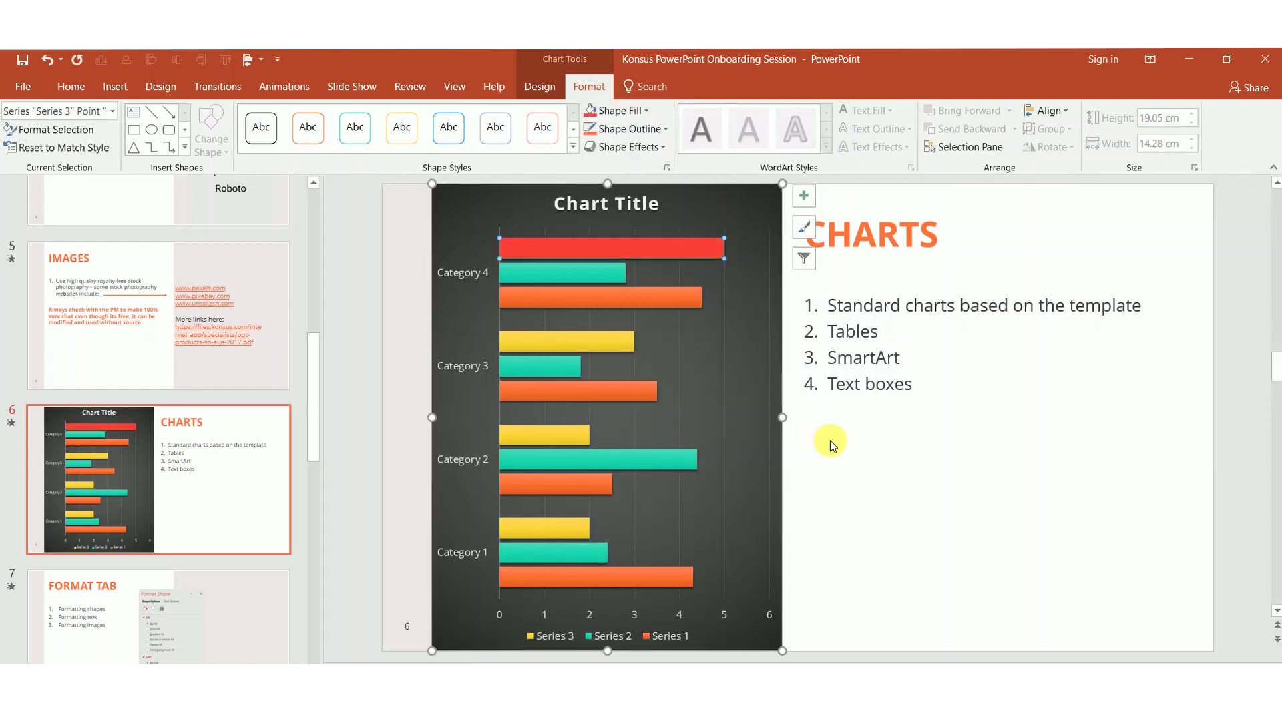
pyautogui.click(651, 147)
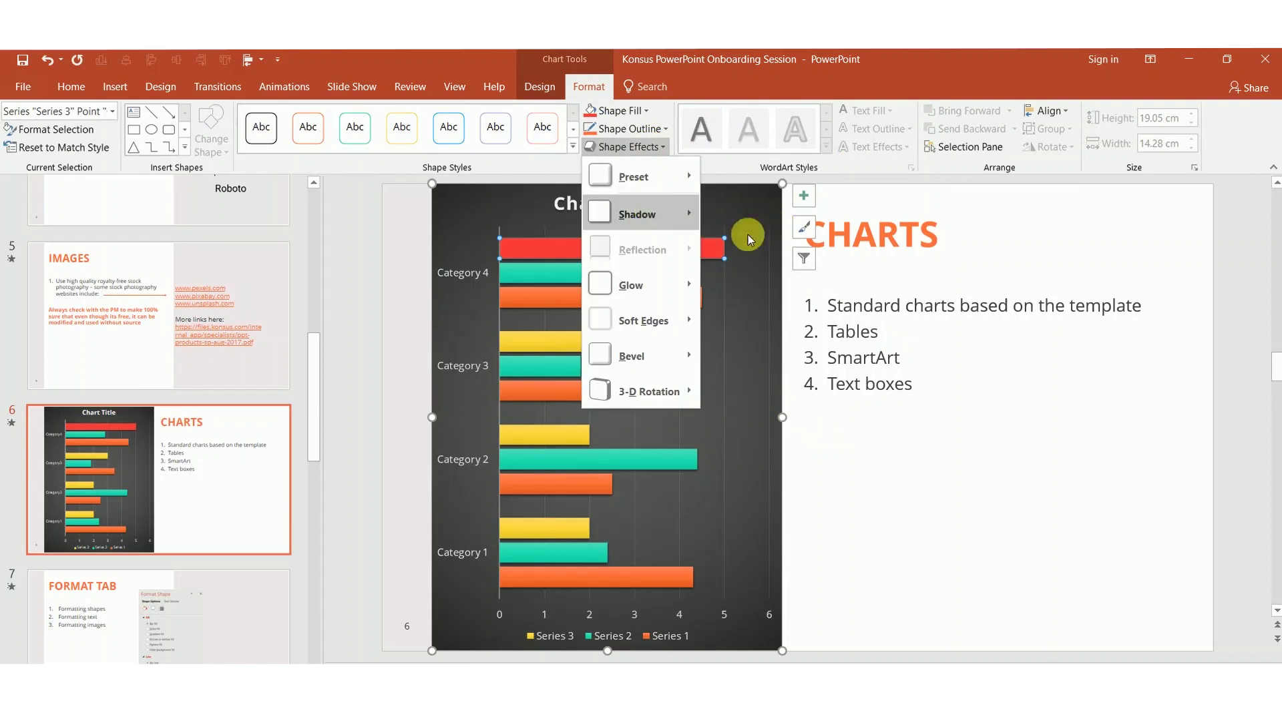
pyautogui.moveTo(638, 214)
pyautogui.click(722, 239)
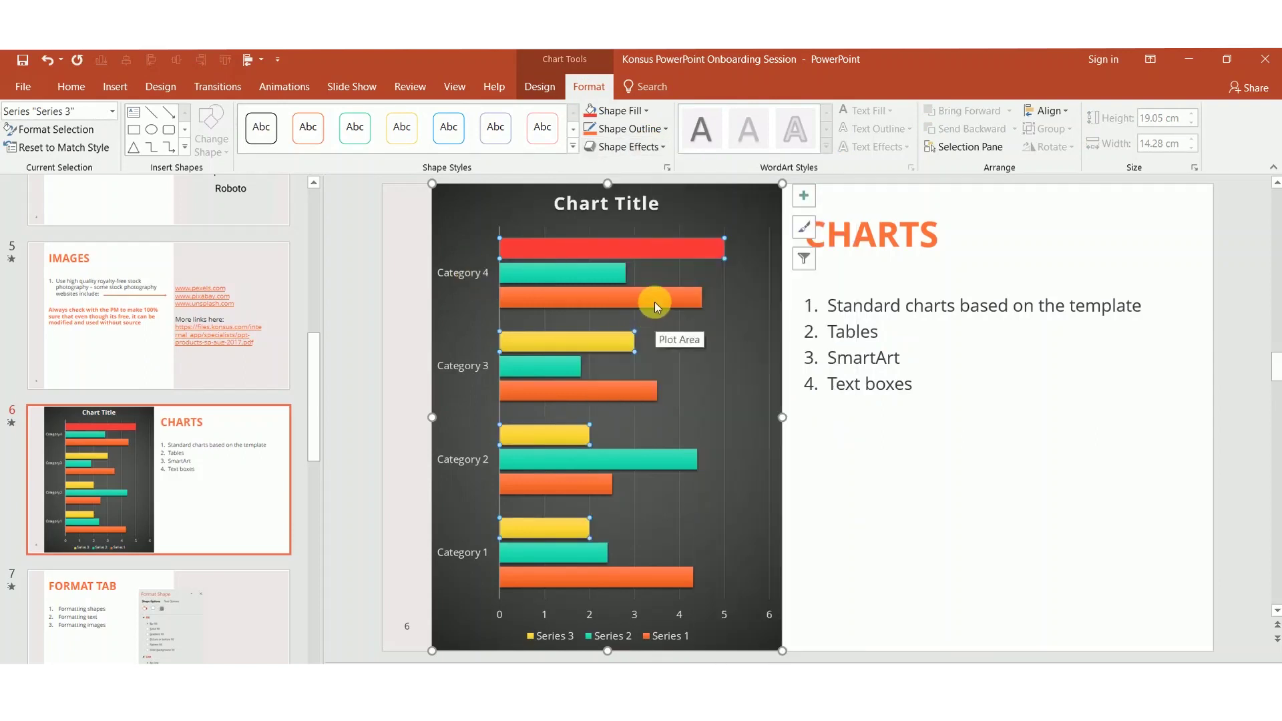
# Step: In Format Data Series, set series overlap to -26% and gap width to 216%, then select the category axis
pyautogui.rightClick(654, 302)
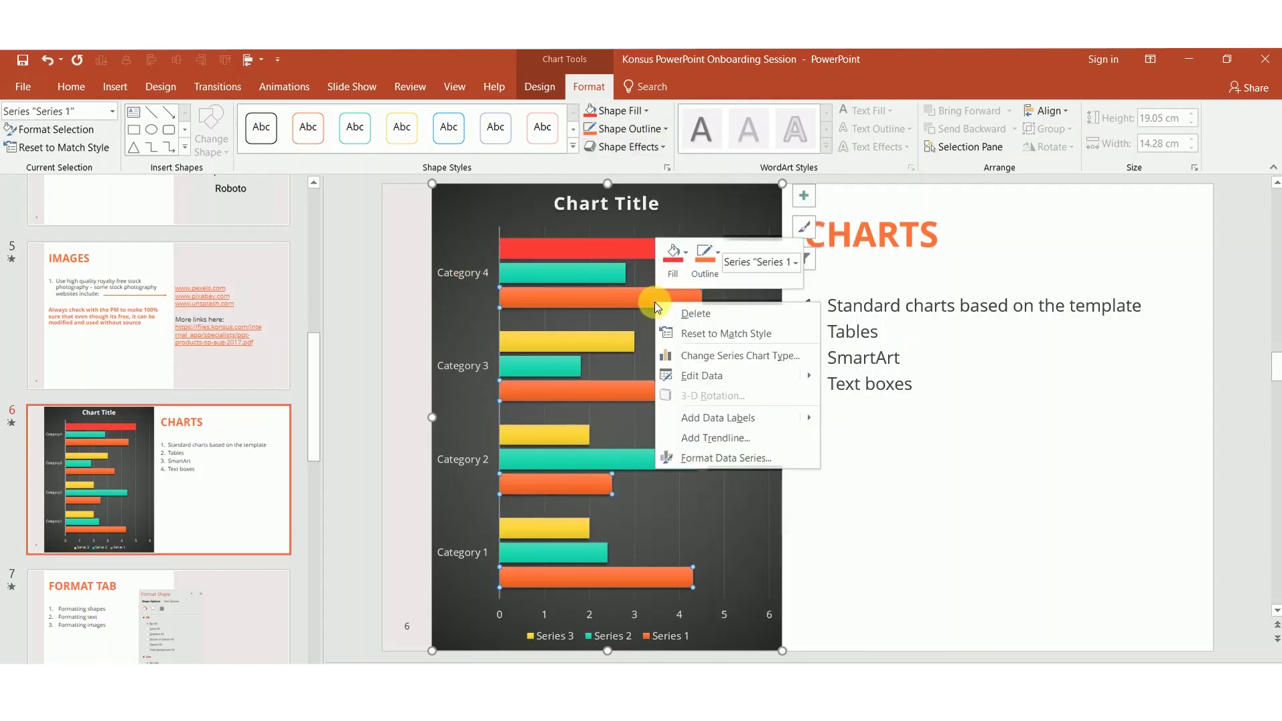
pyautogui.click(723, 459)
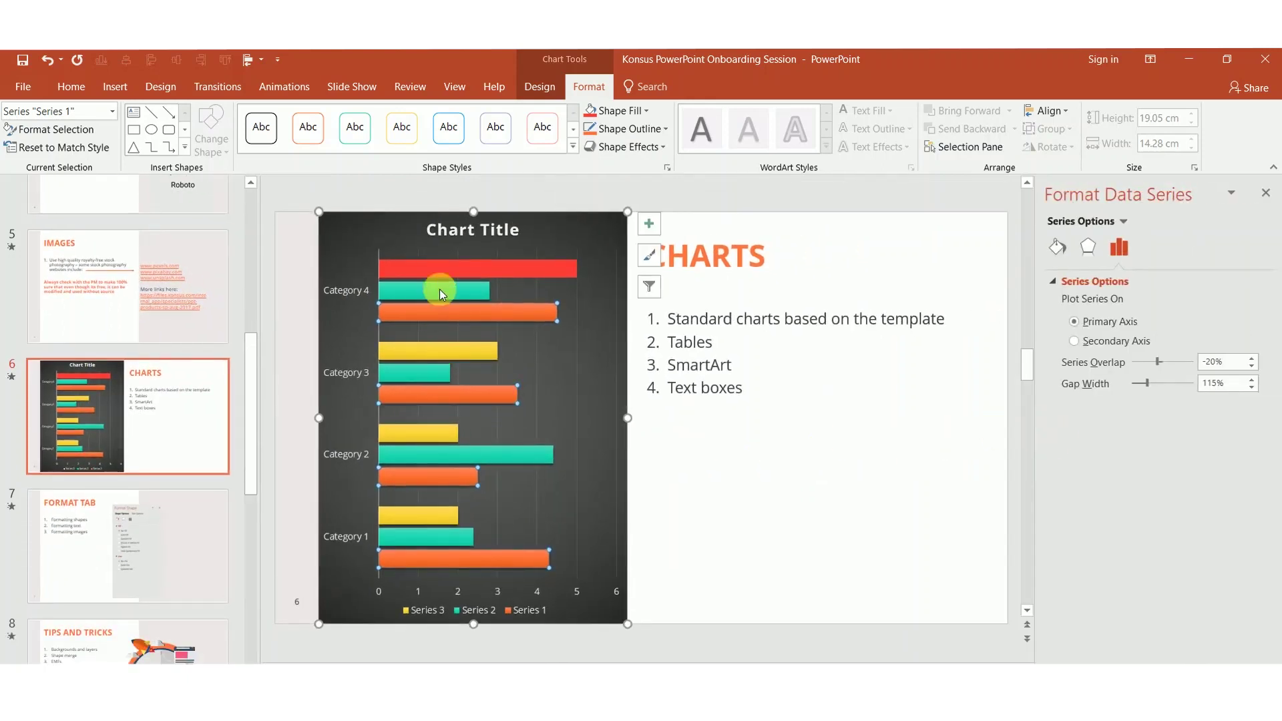
pyautogui.click(451, 268)
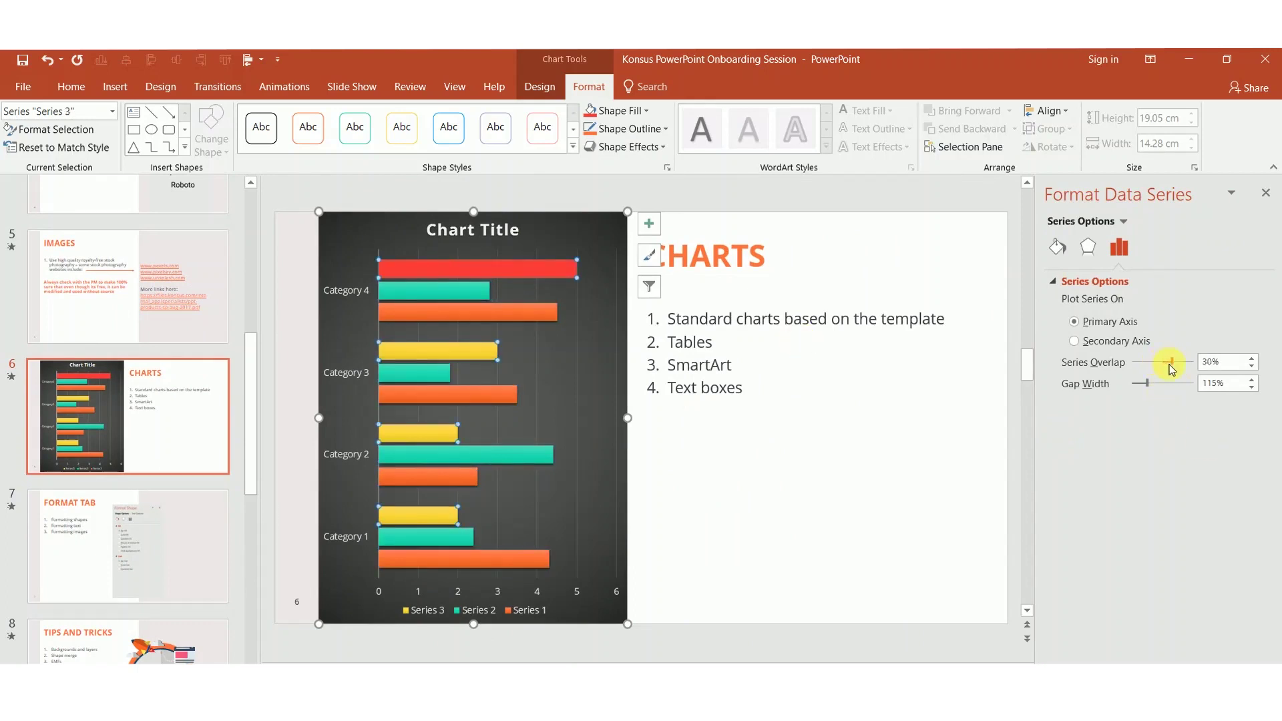
pyautogui.moveTo(1171, 364); pyautogui.dragTo(1150, 390)
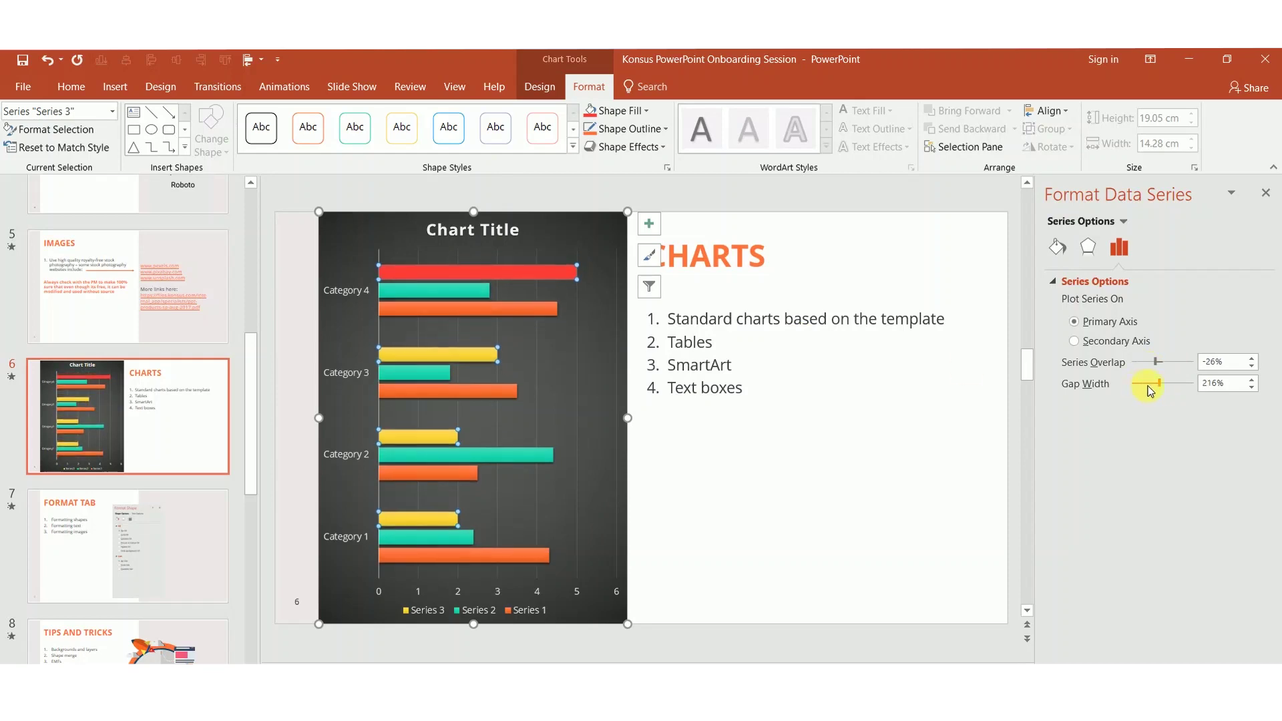
pyautogui.click(347, 377)
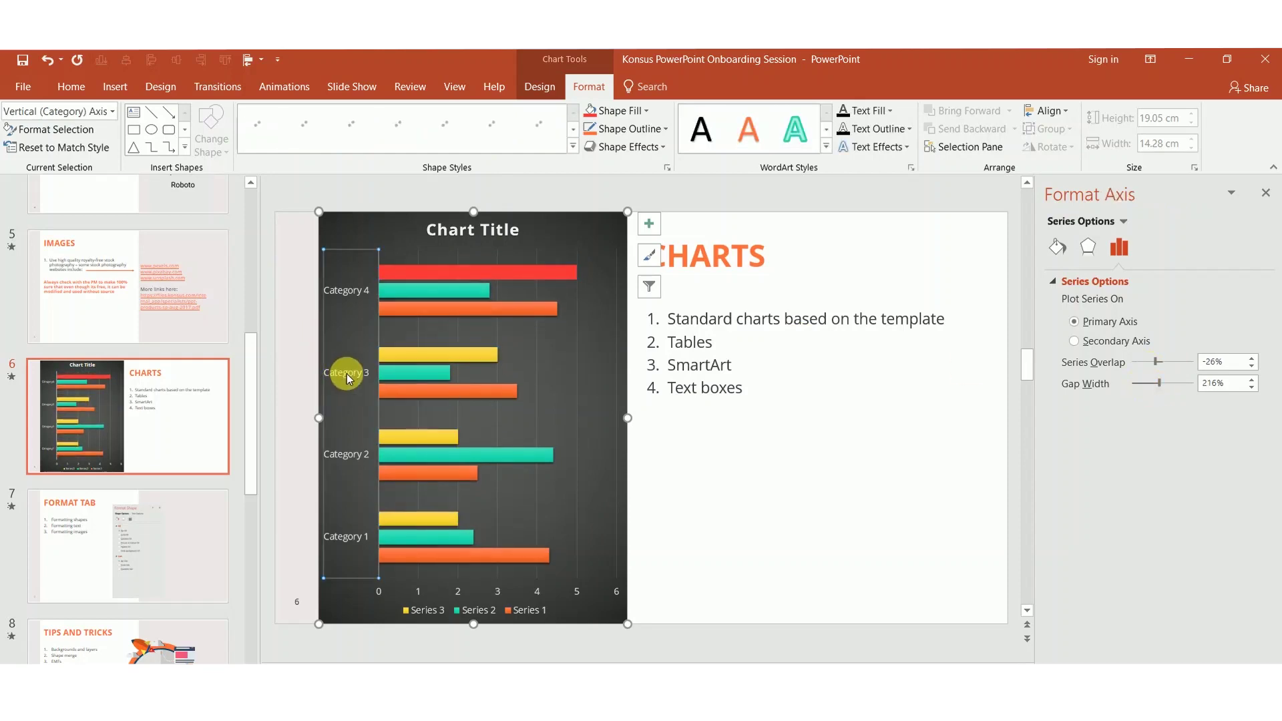